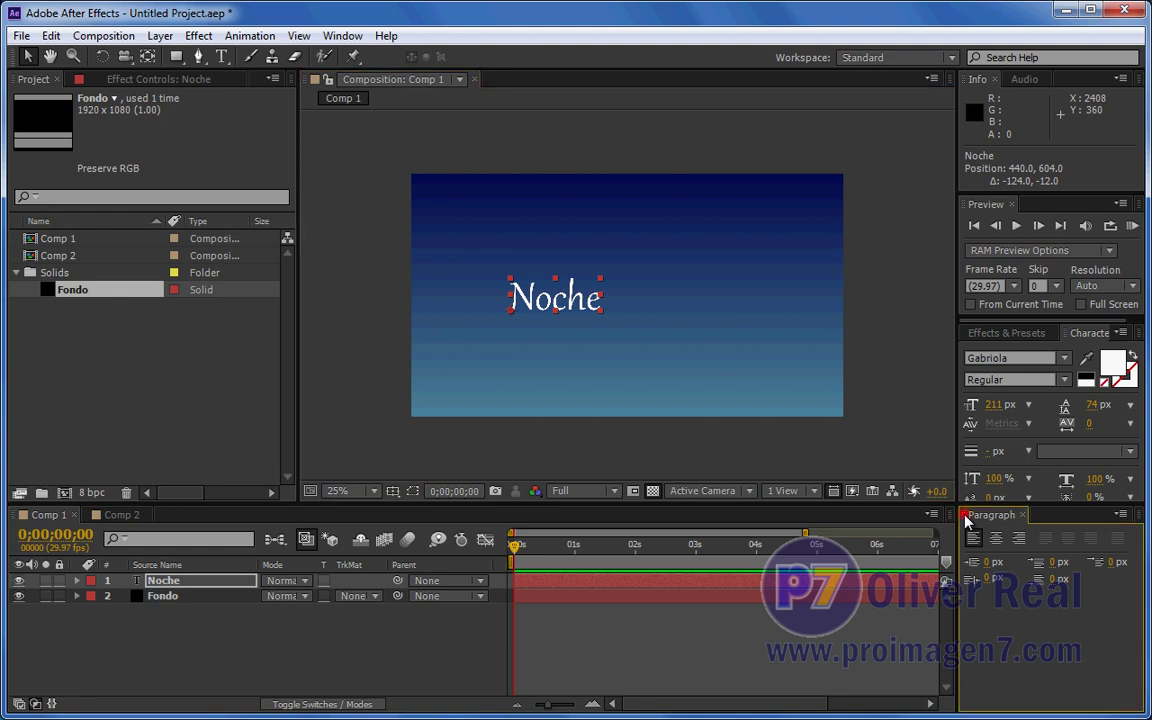
Drag the Paragraph panel around the right-hand docks and drop it beneath the Effects & Presets/Character group
{"action": "left_click_drag", "start_coordinate": [966, 517], "coordinate": [1012, 453]}
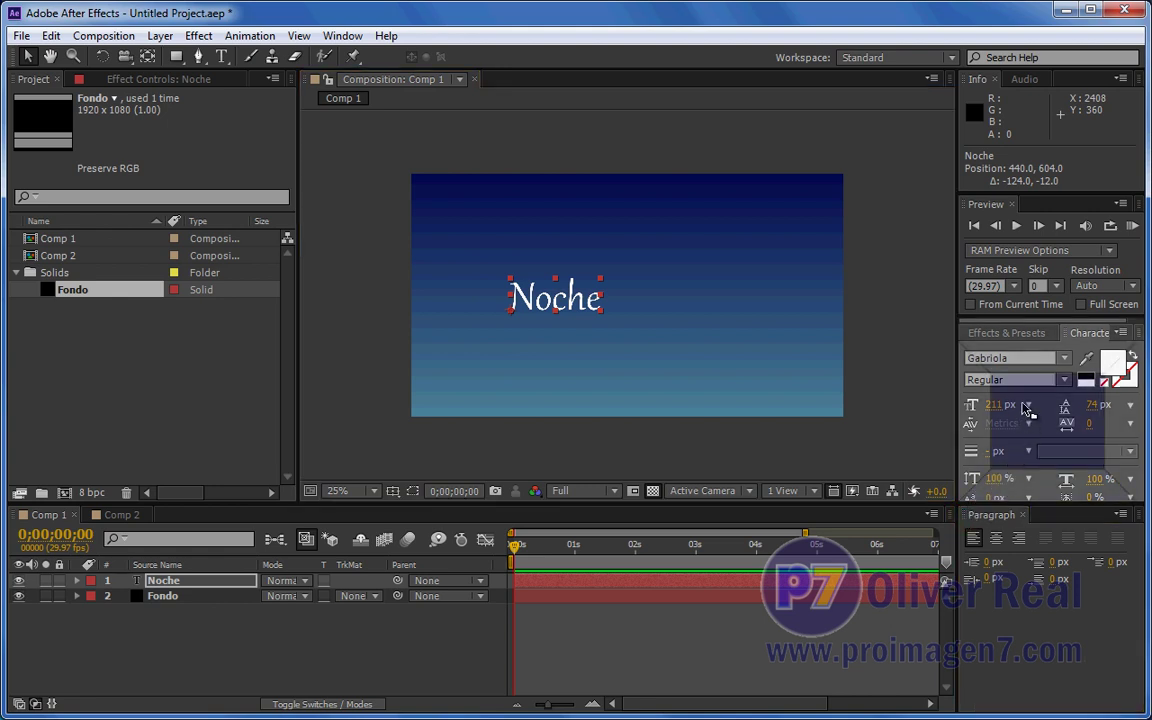
{"action": "left_click_drag", "start_coordinate": [1027, 410], "coordinate": [1040, 323]}
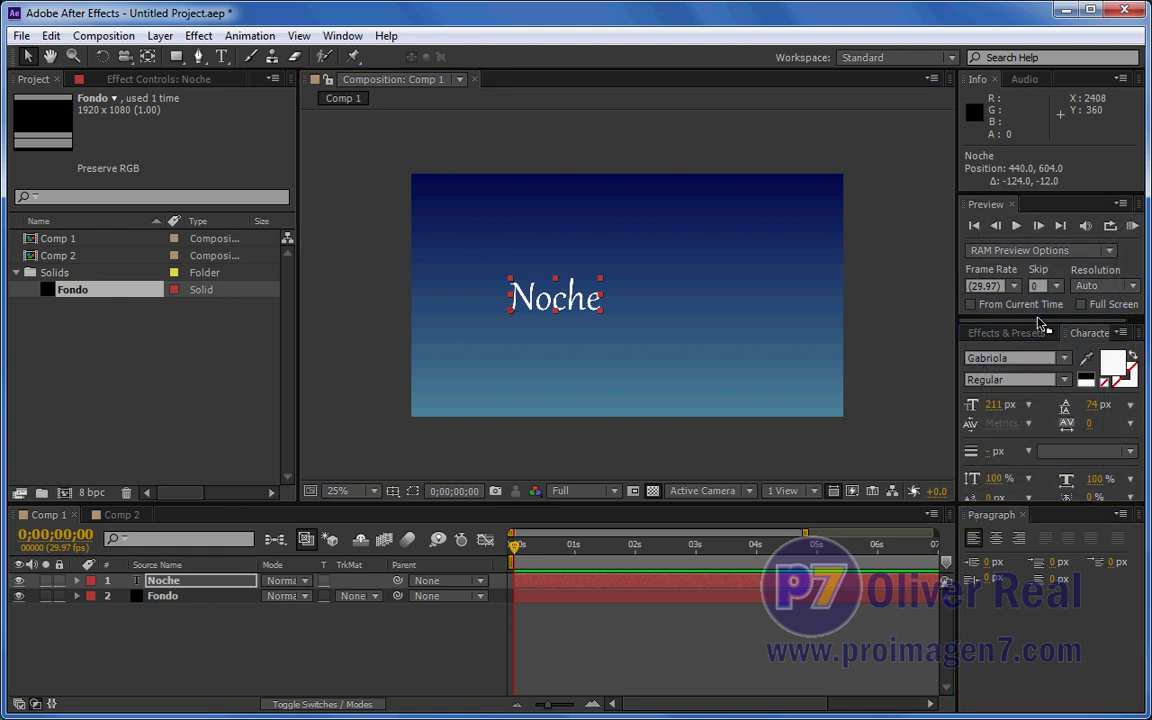
{"action": "left_click_drag", "start_coordinate": [1040, 323], "coordinate": [1018, 487]}
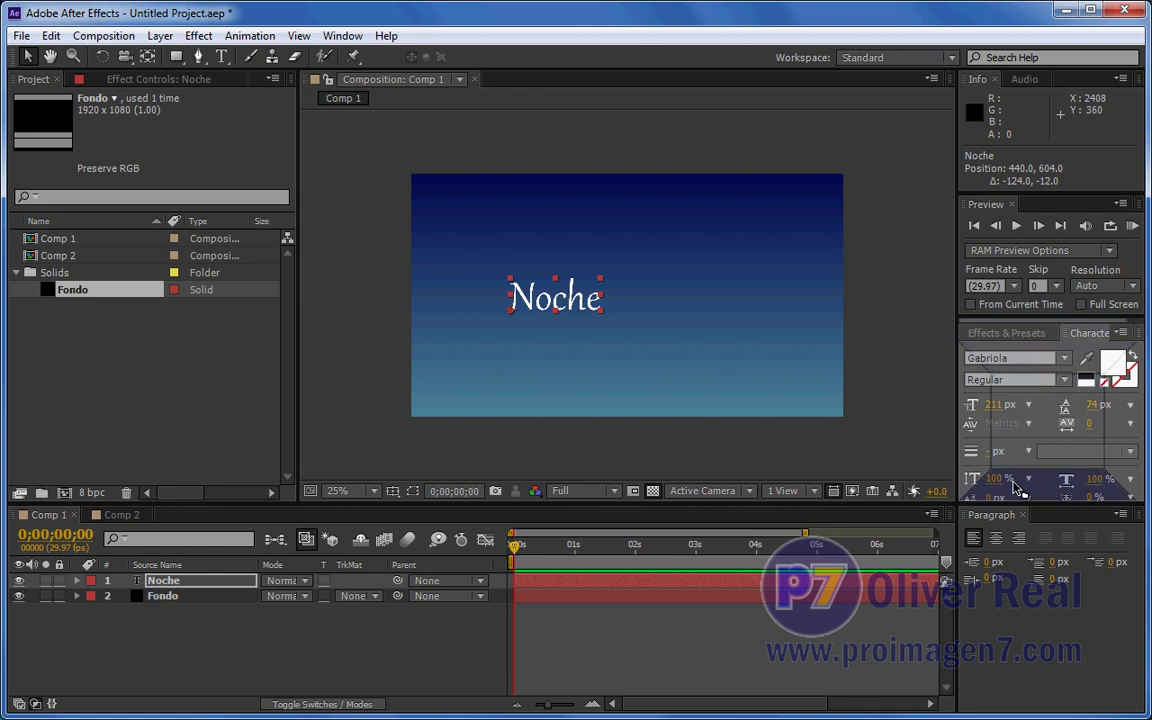
{"action": "mouse_move", "coordinate": [1018, 487]}
{"action": "left_mouse_down"}
{"action": "mouse_move", "coordinate": [978, 457]}
{"action": "mouse_move", "coordinate": [1111, 458]}
{"action": "mouse_move", "coordinate": [1123, 441]}
{"action": "mouse_move", "coordinate": [1066, 369]}
{"action": "mouse_move", "coordinate": [1071, 341]}
{"action": "left_mouse_up"}
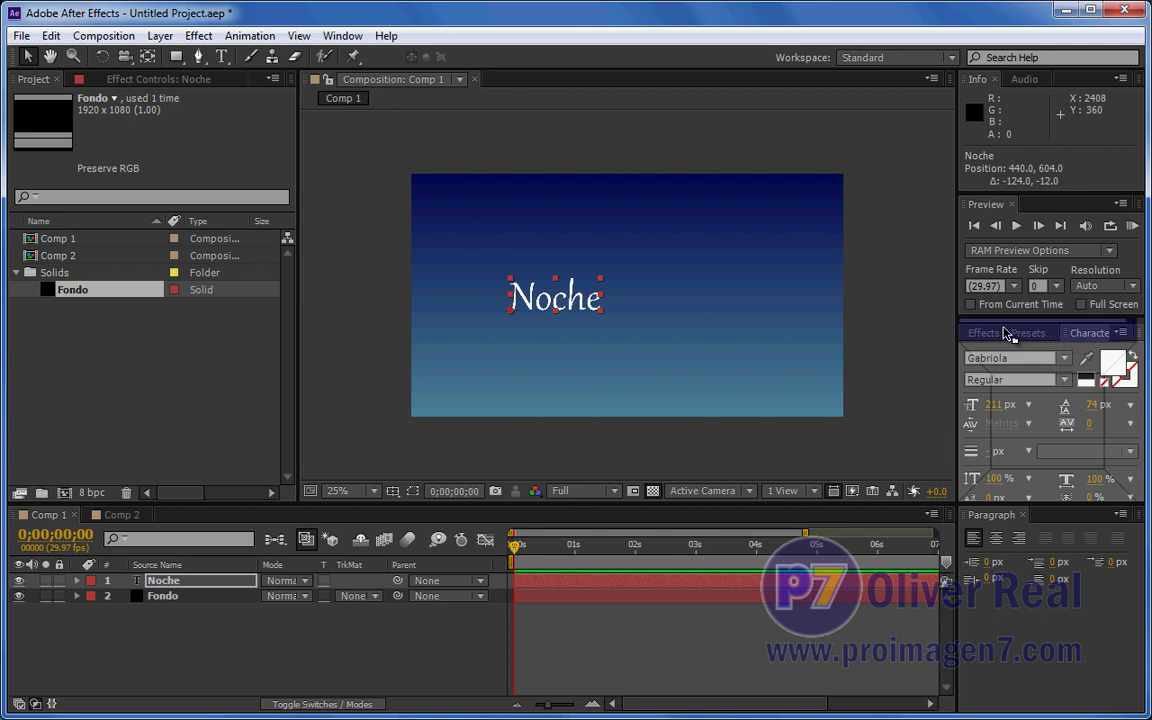
{"action": "left_click_drag", "start_coordinate": [1003, 332], "coordinate": [1029, 338]}
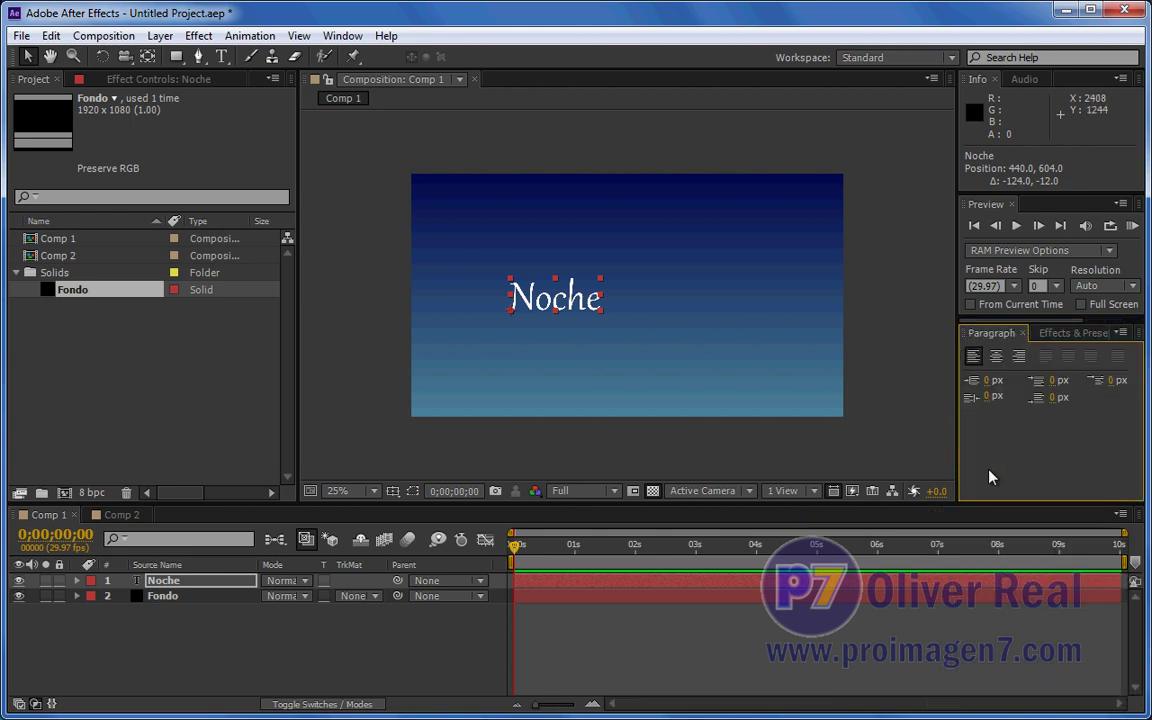
{"action": "left_click_drag", "start_coordinate": [1052, 319], "coordinate": [1123, 323]}
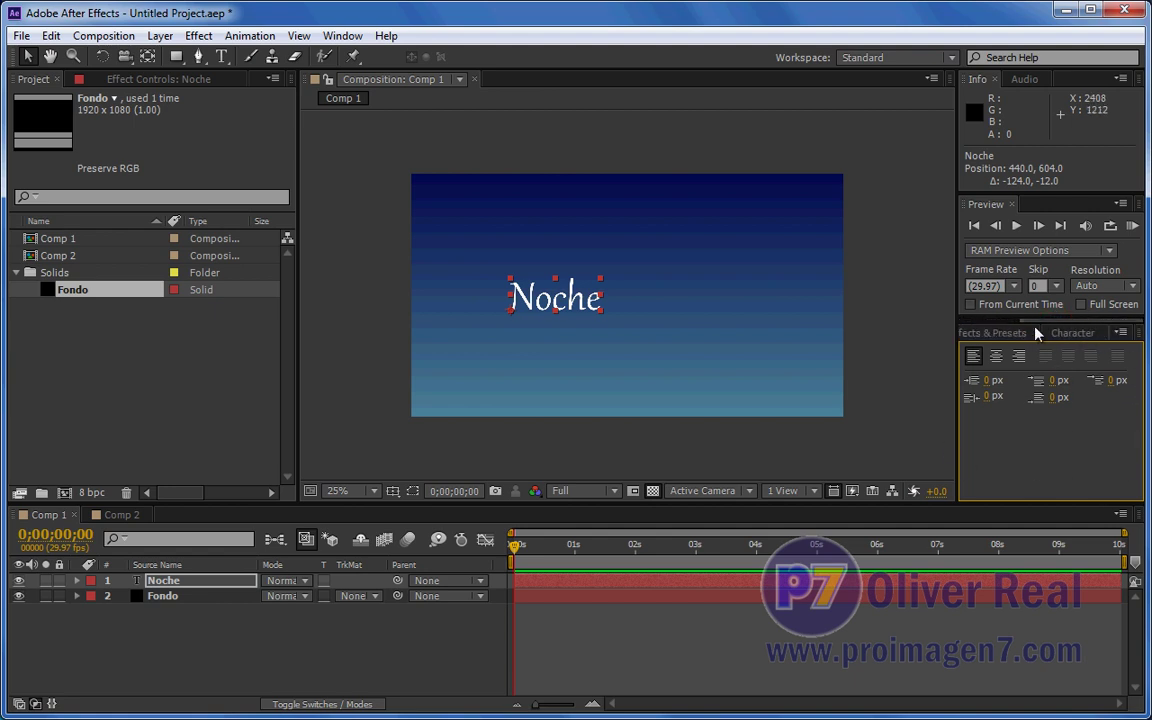
{"action": "mouse_move", "coordinate": [1036, 320]}
{"action": "left_mouse_down"}
{"action": "mouse_move", "coordinate": [966, 332]}
{"action": "mouse_move", "coordinate": [1002, 482]}
{"action": "mouse_move", "coordinate": [1052, 496]}
{"action": "mouse_move", "coordinate": [1053, 412]}
{"action": "left_mouse_up"}
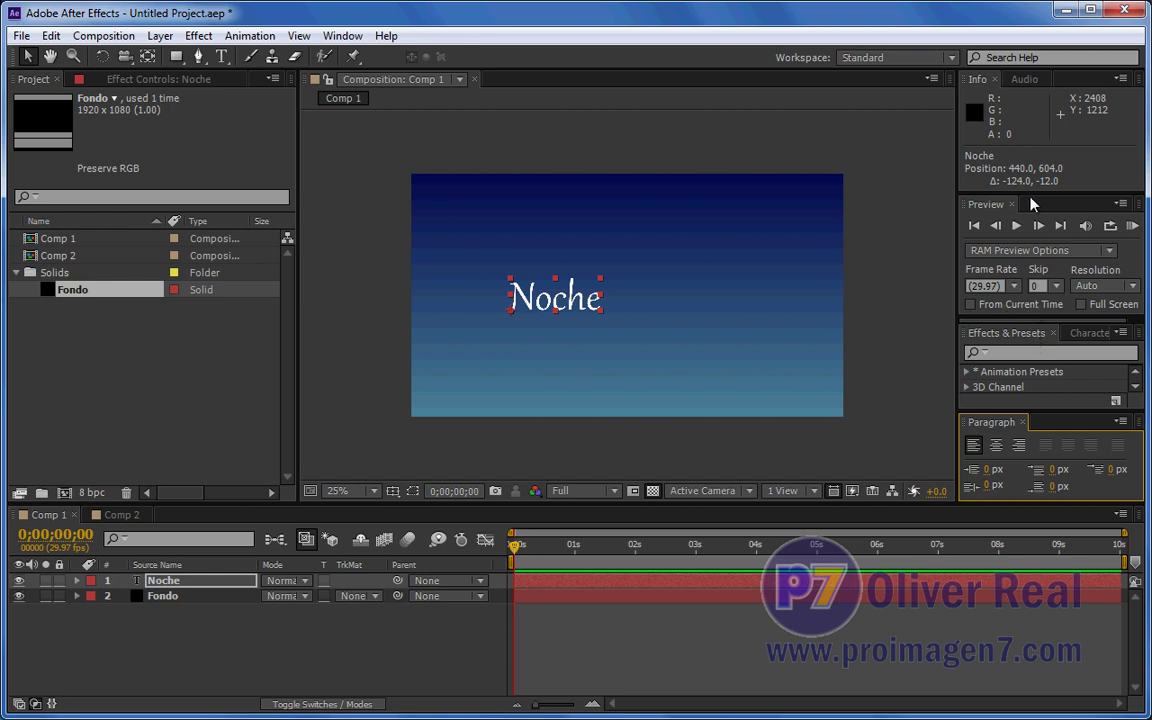
Adjust the Info/Preview divider, then dock the Paragraph panel in the Preview group above Effects & Presets
{"action": "left_click_drag", "start_coordinate": [1023, 190], "coordinate": [1029, 139]}
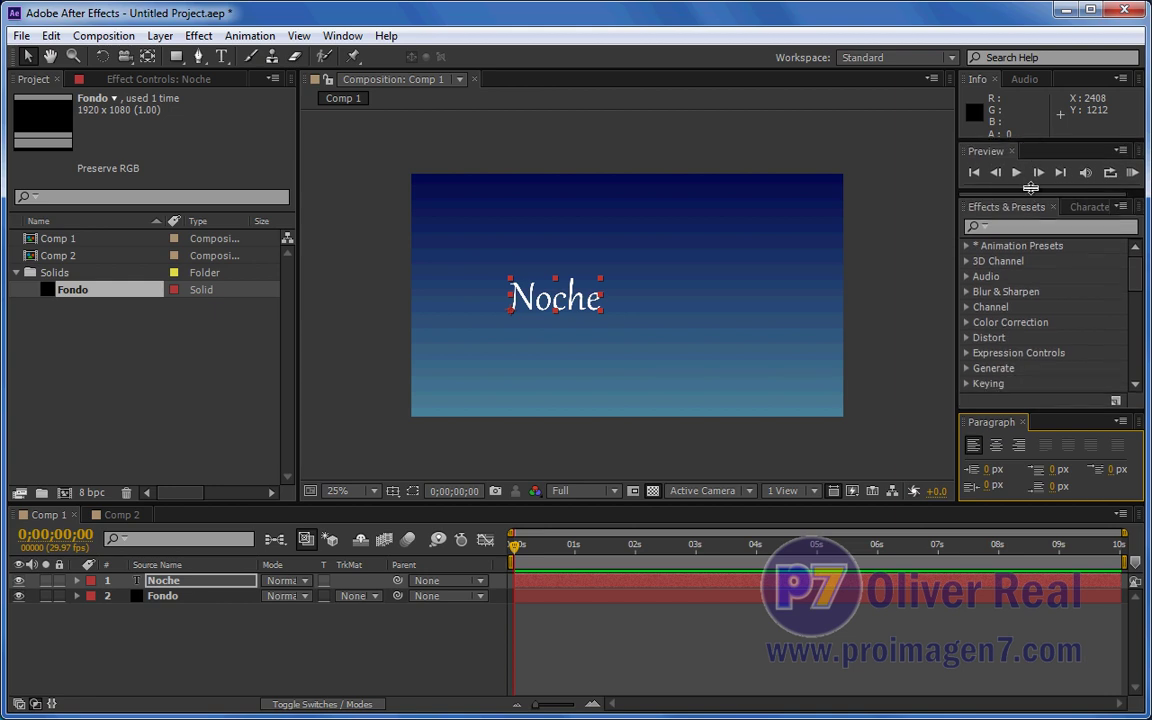
{"action": "left_click_drag", "start_coordinate": [1029, 142], "coordinate": [1027, 195]}
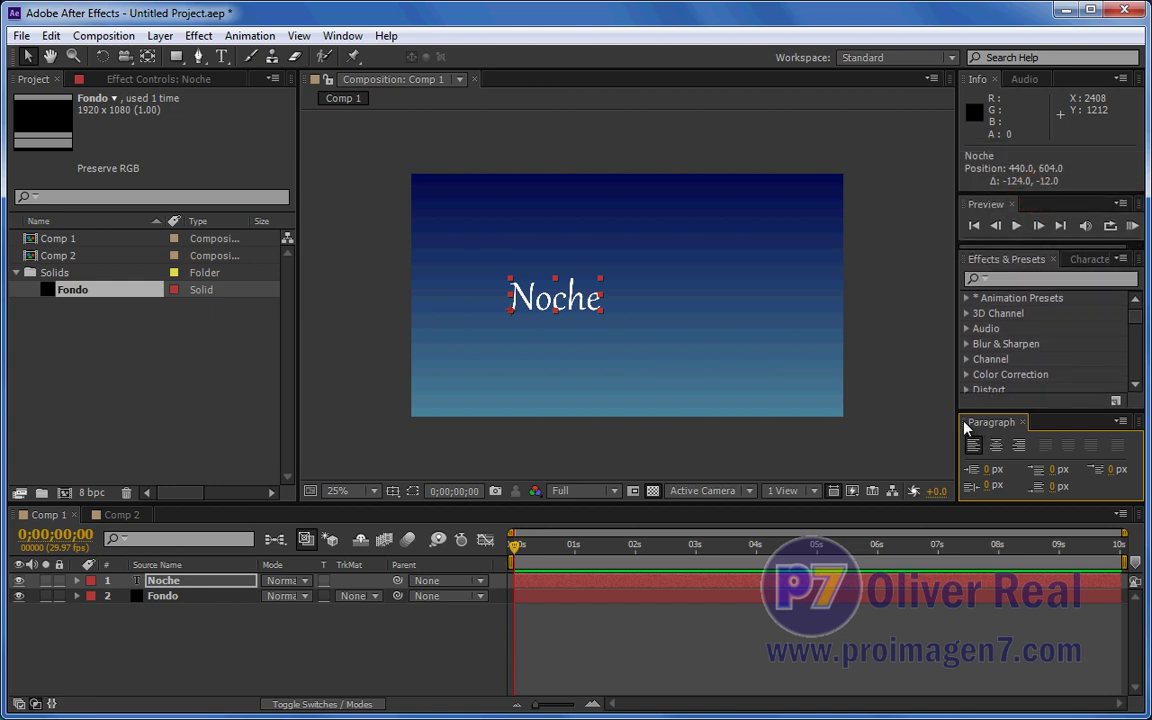
{"action": "left_click_drag", "start_coordinate": [966, 428], "coordinate": [980, 347]}
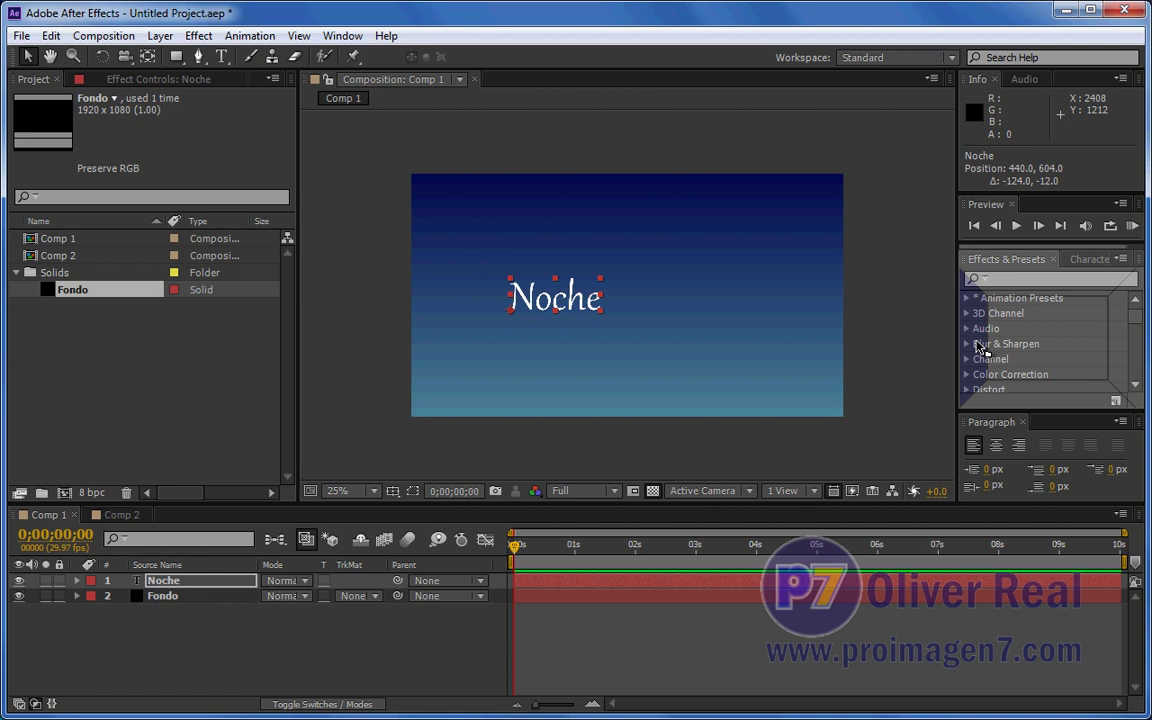
{"action": "left_click_drag", "start_coordinate": [980, 347], "coordinate": [979, 345]}
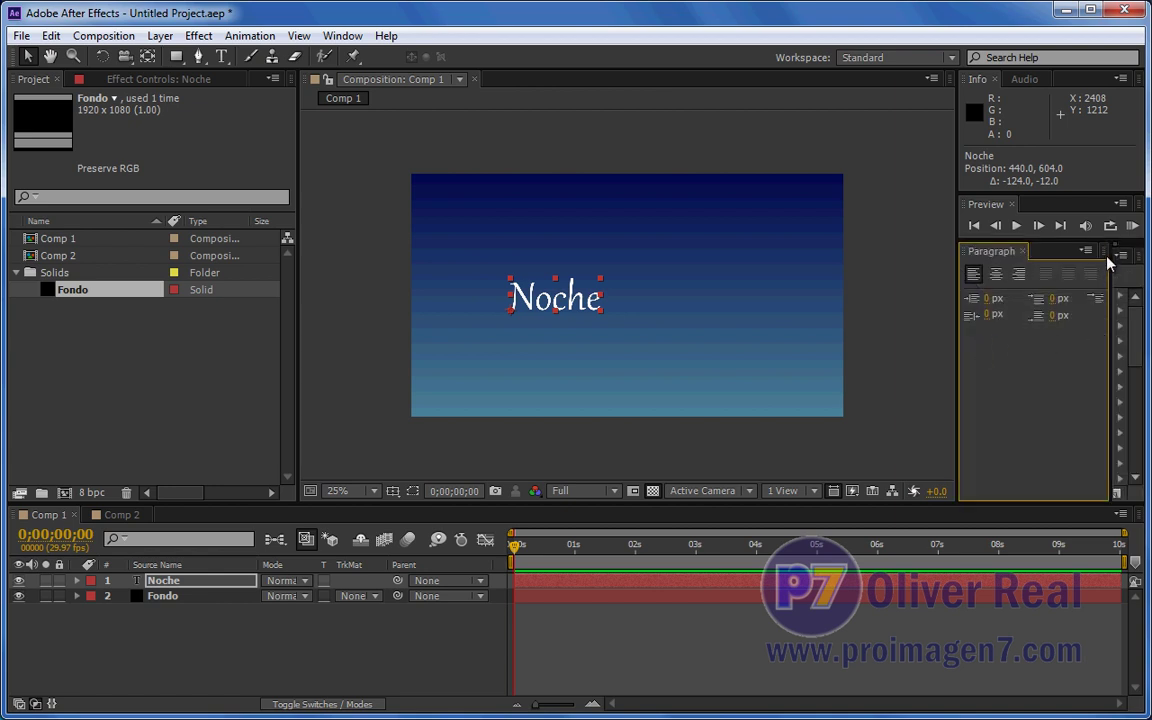
{"action": "left_click_drag", "start_coordinate": [1108, 262], "coordinate": [1048, 265]}
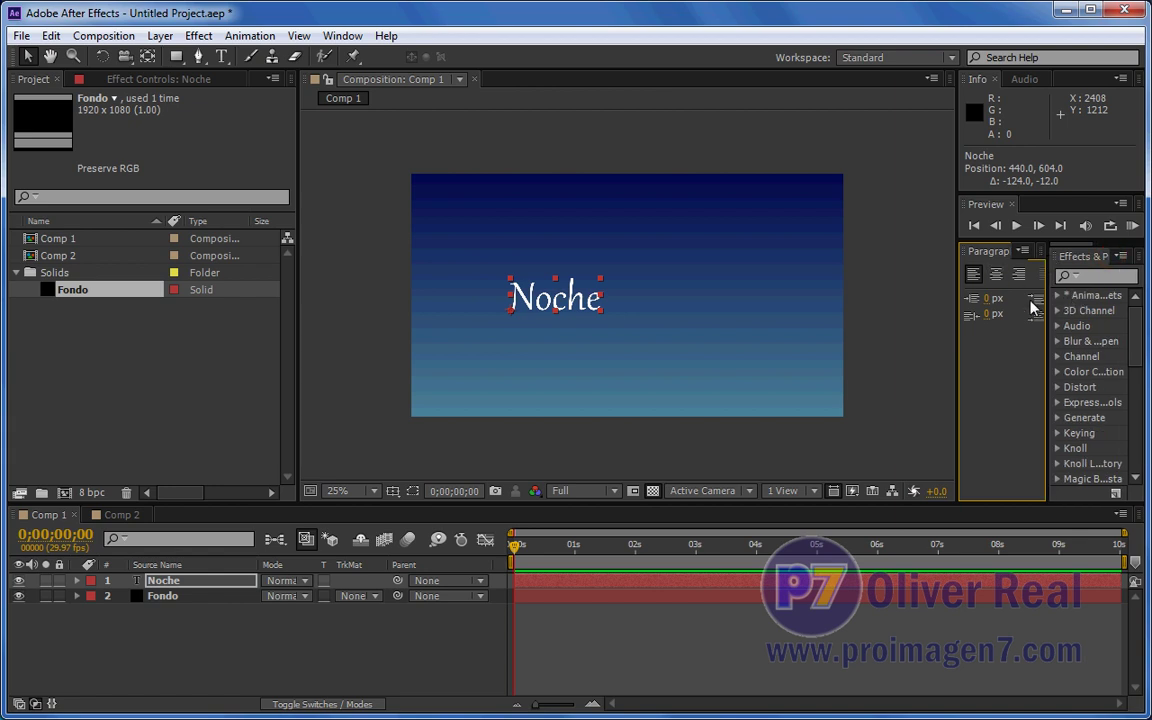
{"action": "left_click_drag", "start_coordinate": [966, 251], "coordinate": [1078, 290]}
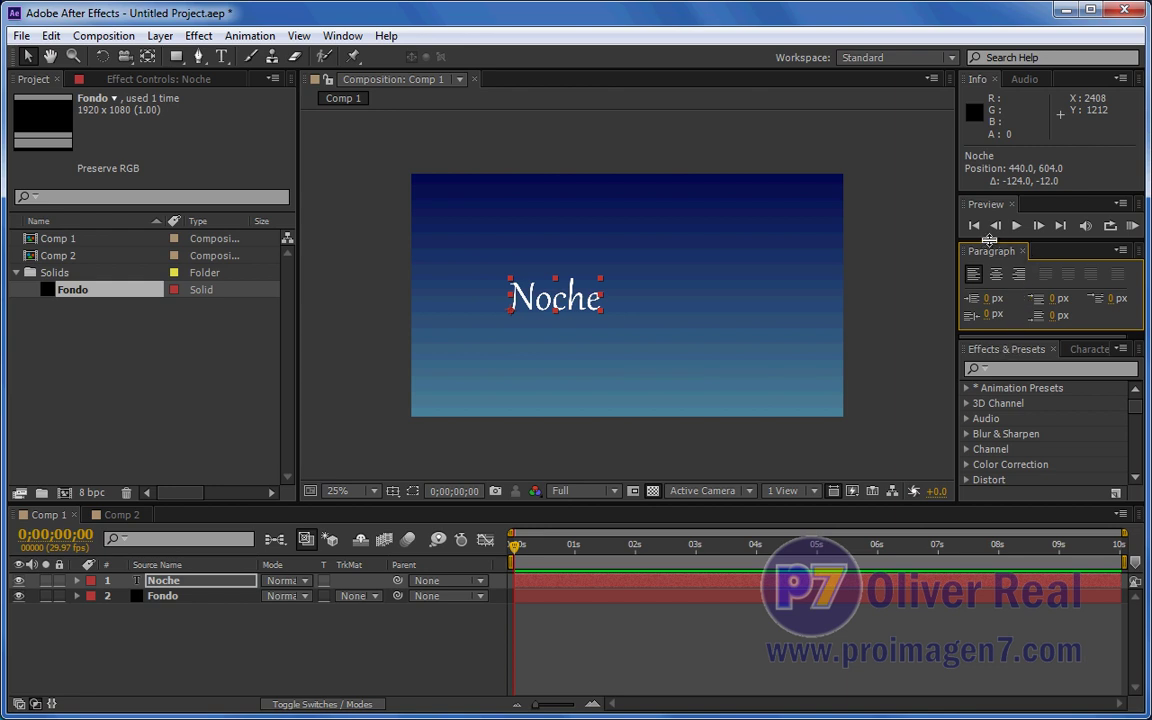
{"action": "mouse_move", "coordinate": [967, 254]}
{"action": "left_mouse_down"}
{"action": "mouse_move", "coordinate": [1027, 355]}
{"action": "mouse_move", "coordinate": [1104, 350]}
{"action": "mouse_move", "coordinate": [1017, 354]}
{"action": "mouse_move", "coordinate": [1010, 204]}
{"action": "mouse_move", "coordinate": [1046, 214]}
{"action": "mouse_move", "coordinate": [1018, 327]}
{"action": "left_mouse_up"}
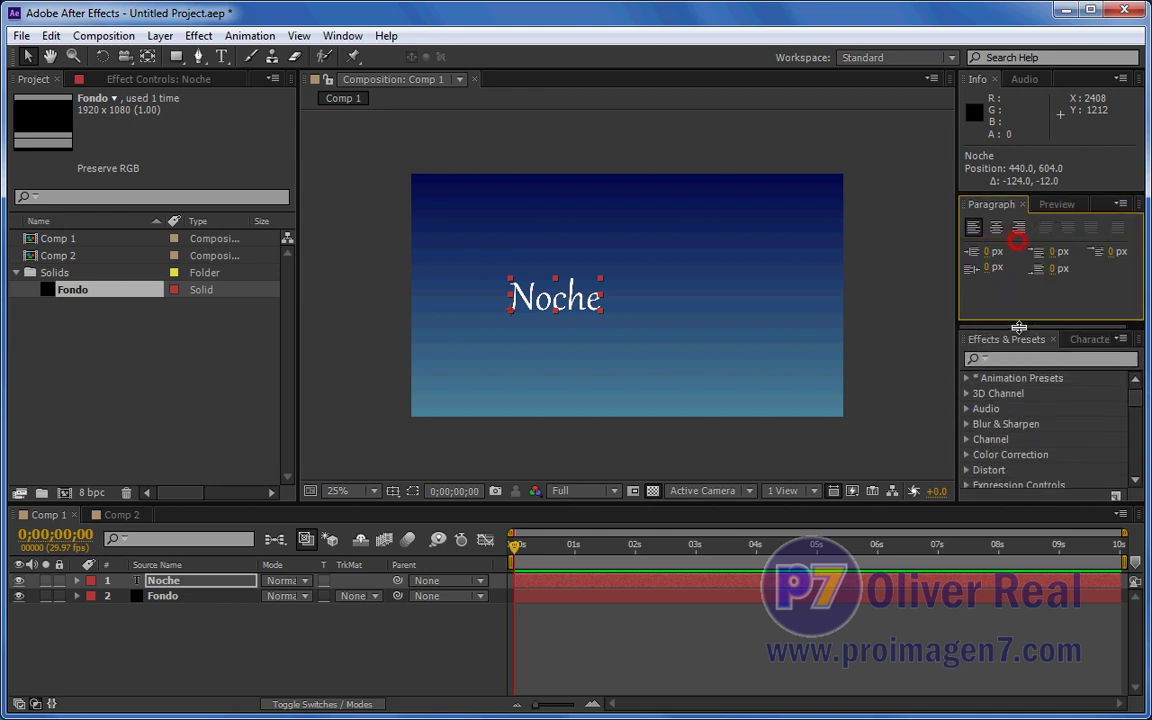
Close the Paragraph and Preview panels, then drag the Info divider down to make Info taller
{"action": "left_click", "coordinate": [1057, 204]}
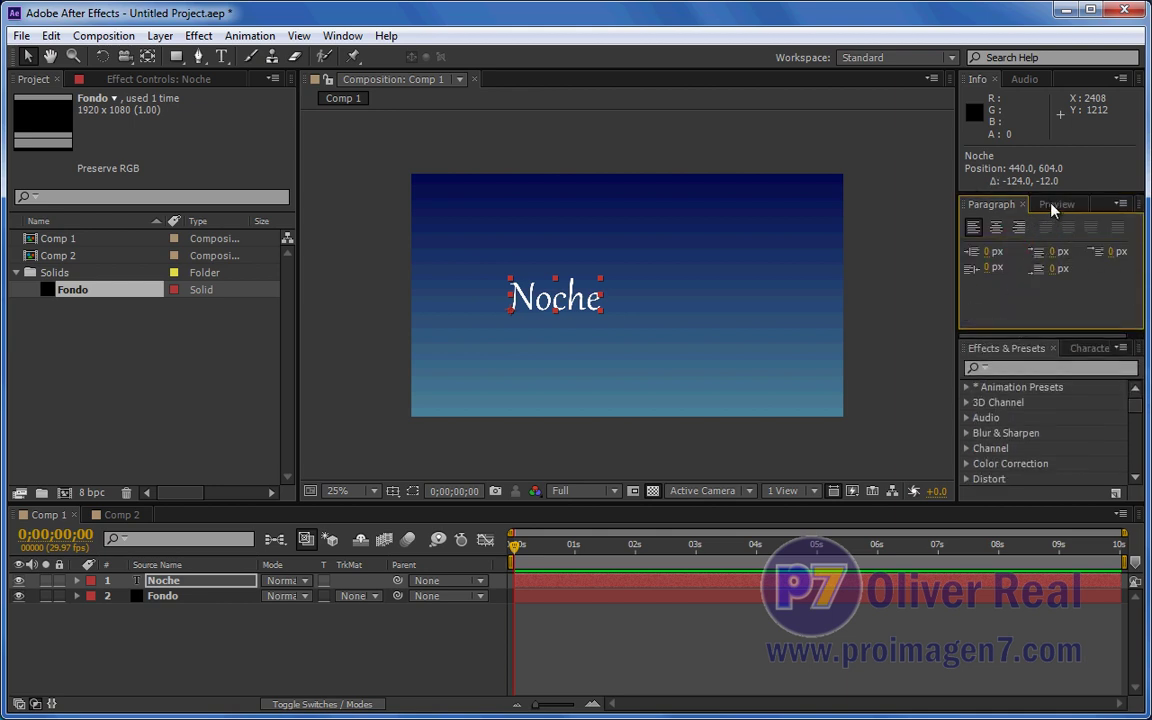
{"action": "left_click", "coordinate": [994, 205]}
{"action": "left_click", "coordinate": [1045, 206]}
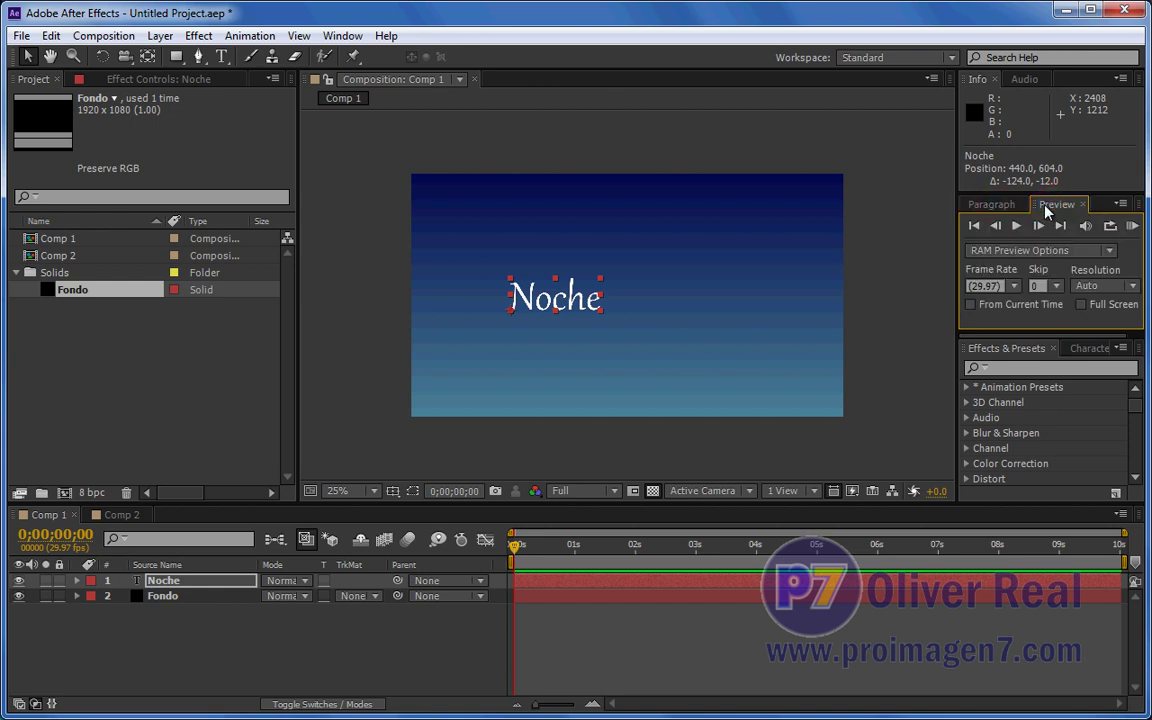
{"action": "left_click", "coordinate": [990, 205]}
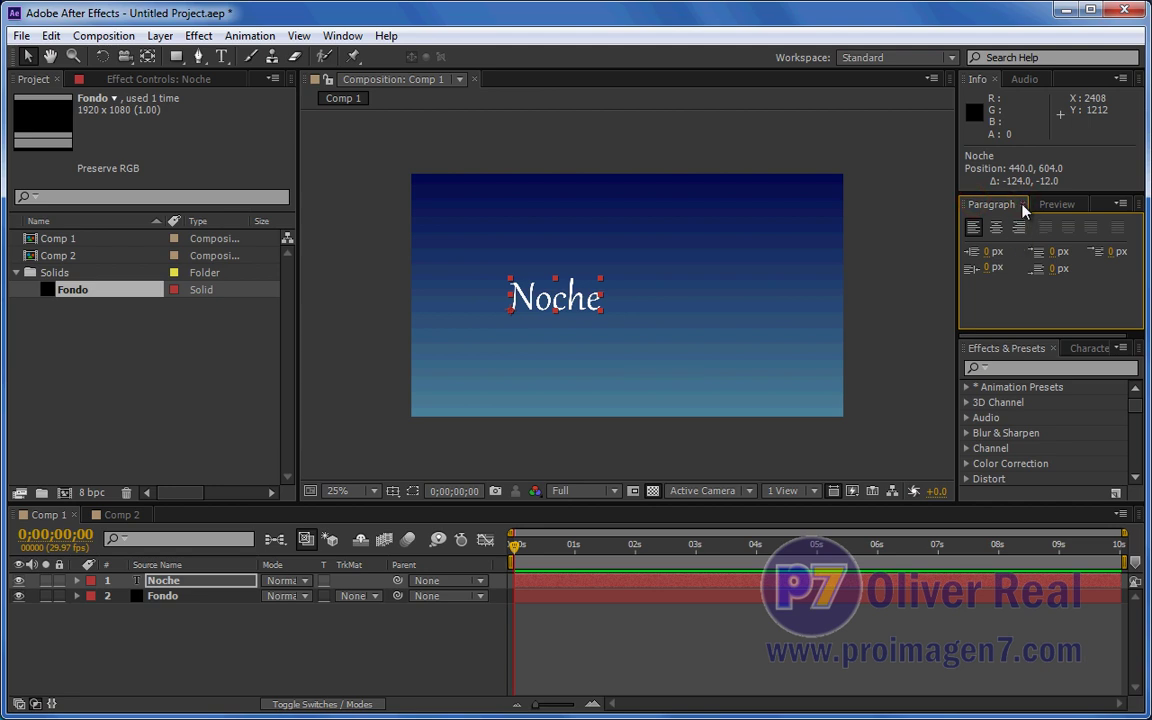
{"action": "left_click", "coordinate": [1022, 205]}
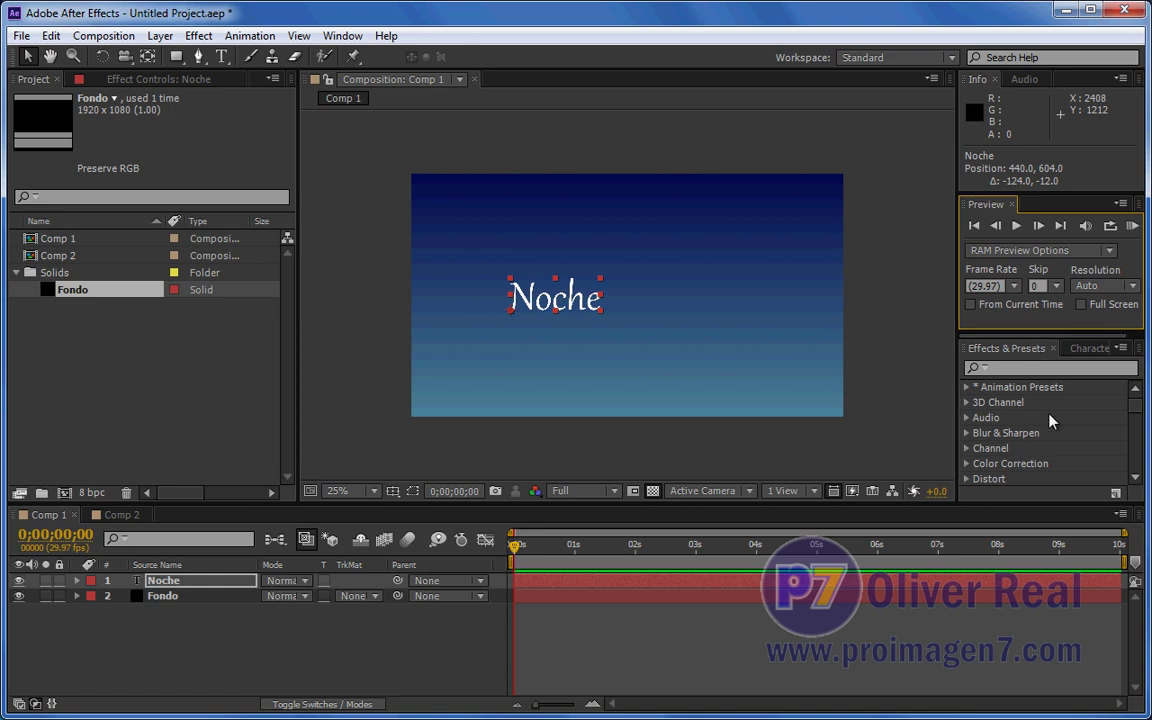
{"action": "left_click", "coordinate": [1012, 204]}
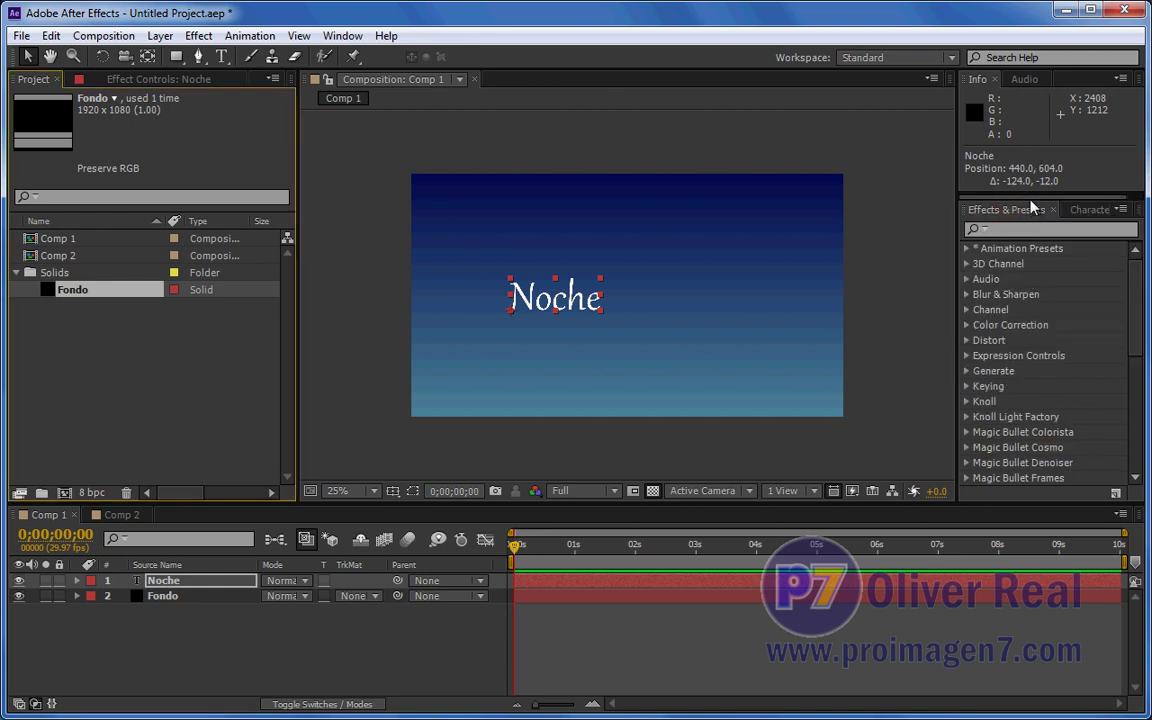
{"action": "mouse_move", "coordinate": [1030, 199]}
{"action": "left_mouse_down"}
{"action": "mouse_move", "coordinate": [1025, 314]}
{"action": "mouse_move", "coordinate": [1029, 244]}
{"action": "left_mouse_up"}
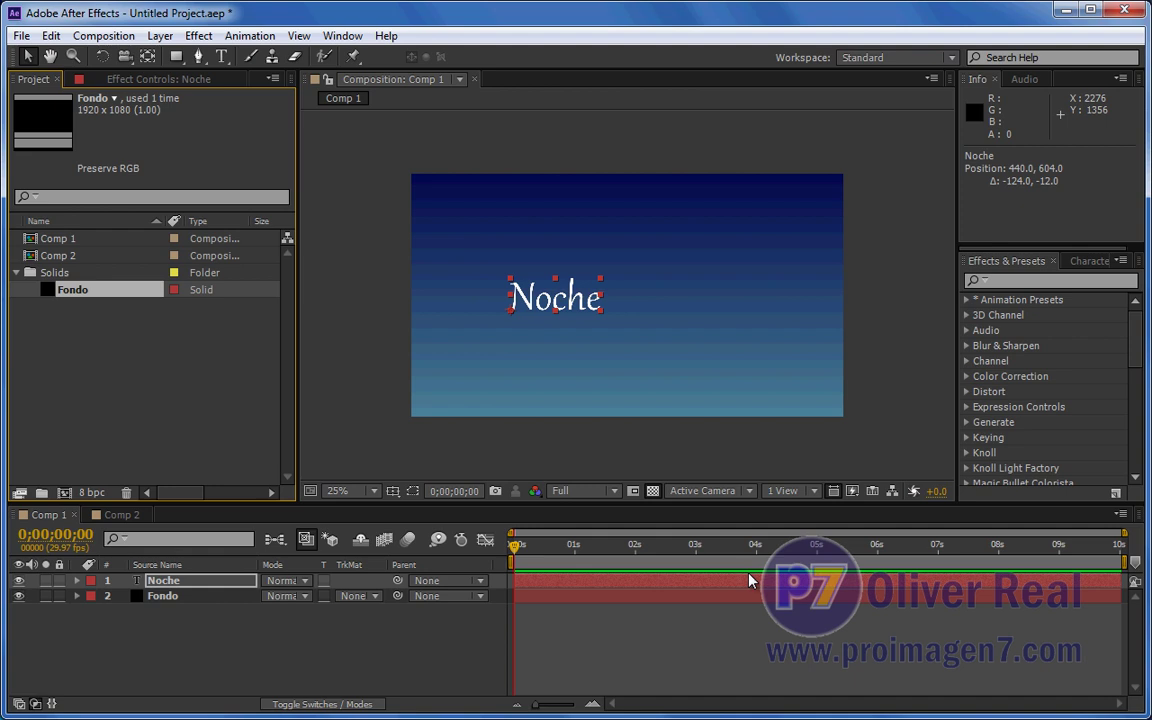
Bring up the Character tab, reveal its close button and close the Character panel
{"action": "left_click", "coordinate": [1068, 262]}
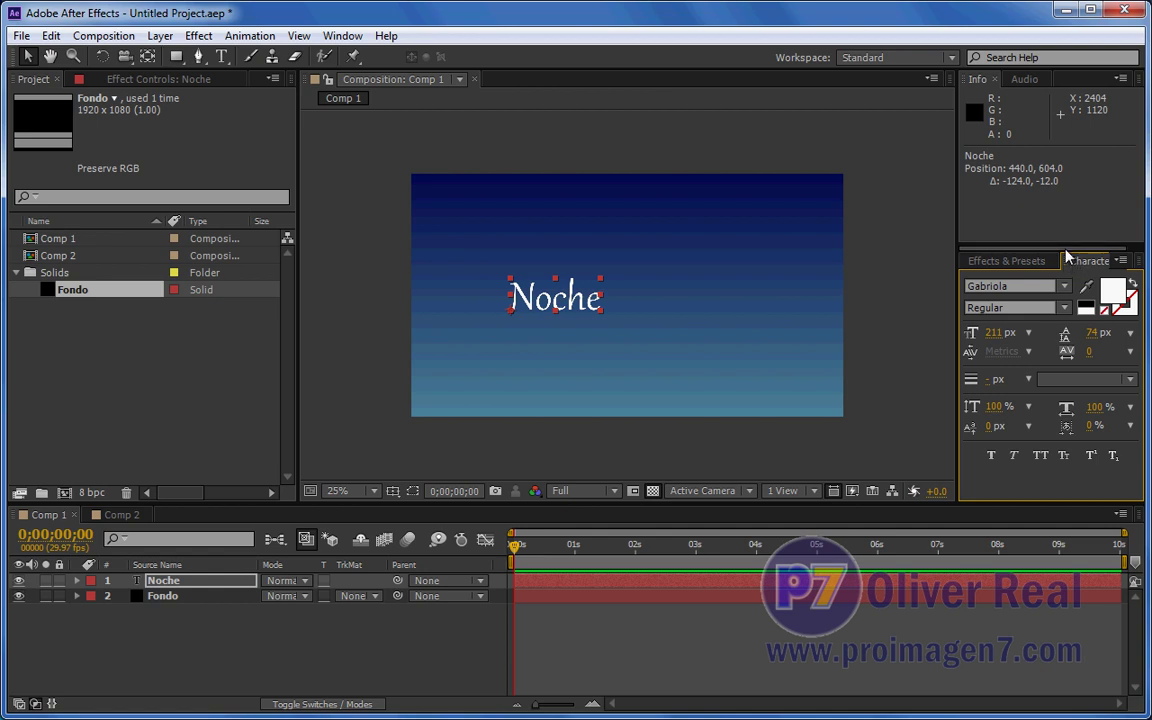
{"action": "left_click_drag", "start_coordinate": [1005, 248], "coordinate": [1045, 250]}
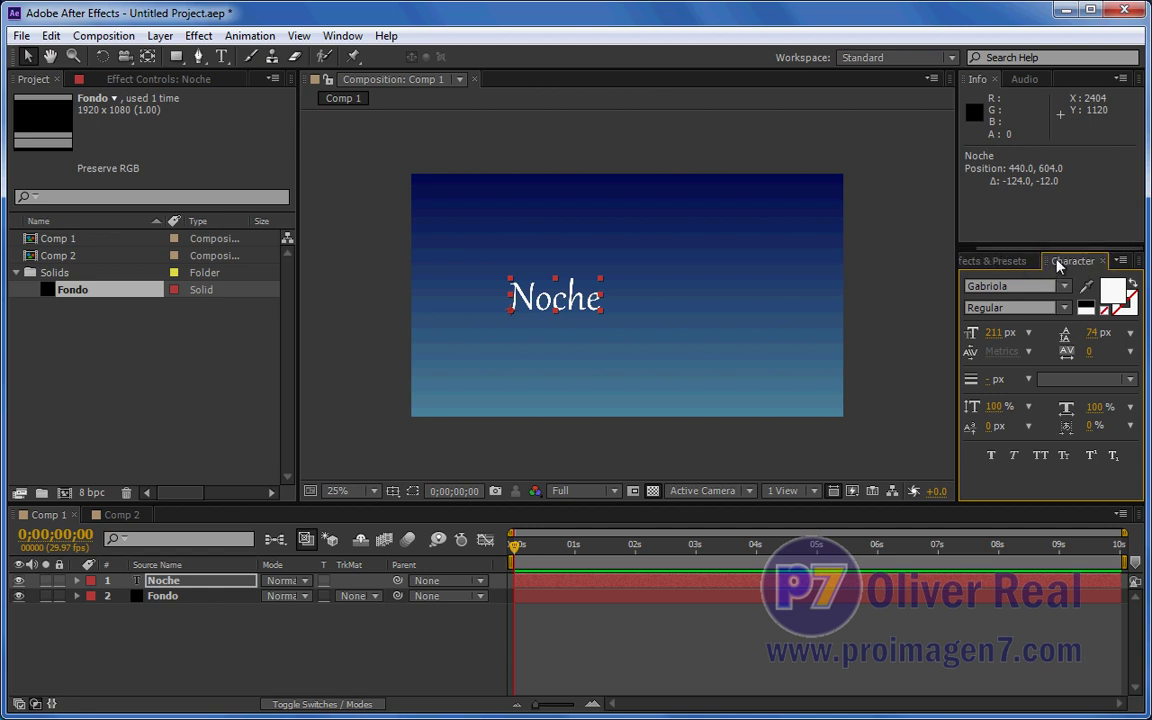
{"action": "left_click", "coordinate": [1102, 261]}
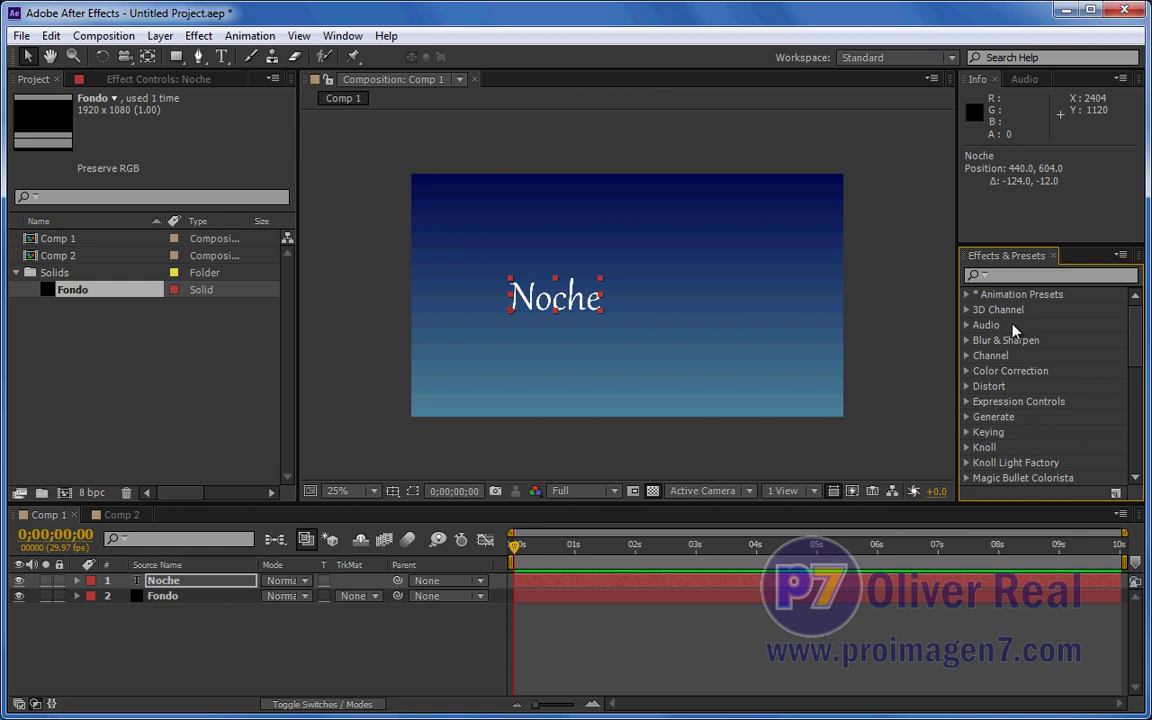
Select the Horizontal Type tool and group Paragraph with Character, placing Character first
{"action": "left_click", "coordinate": [222, 57]}
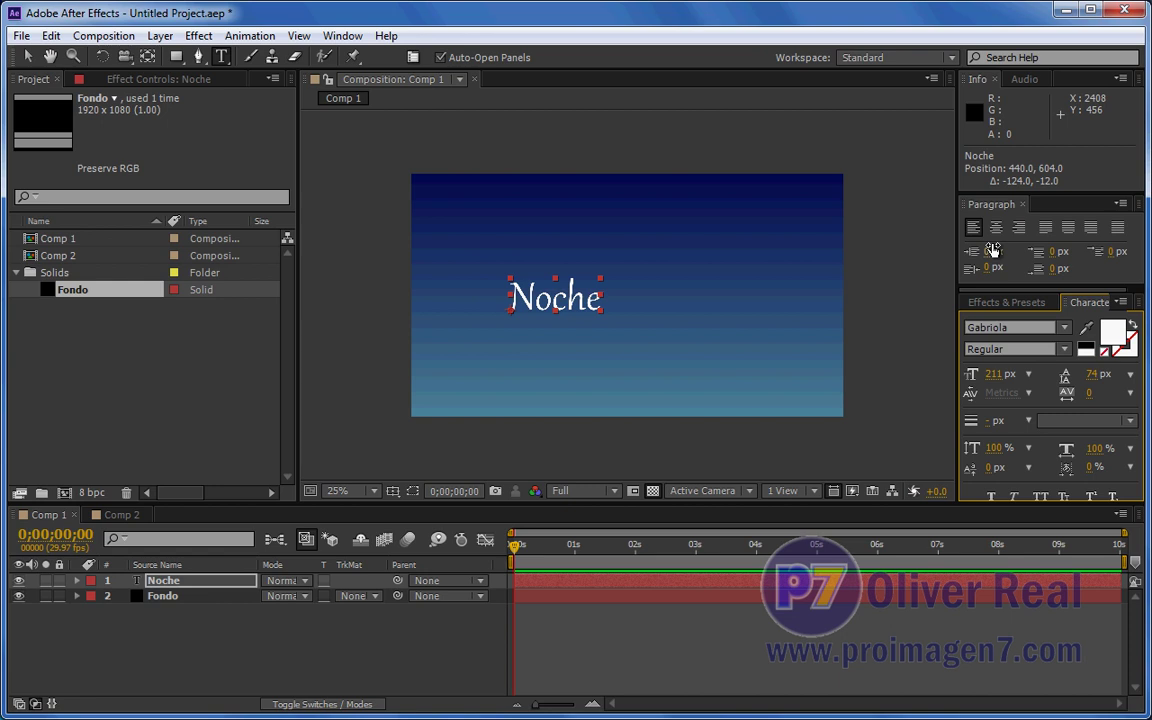
{"action": "left_click", "coordinate": [1075, 302]}
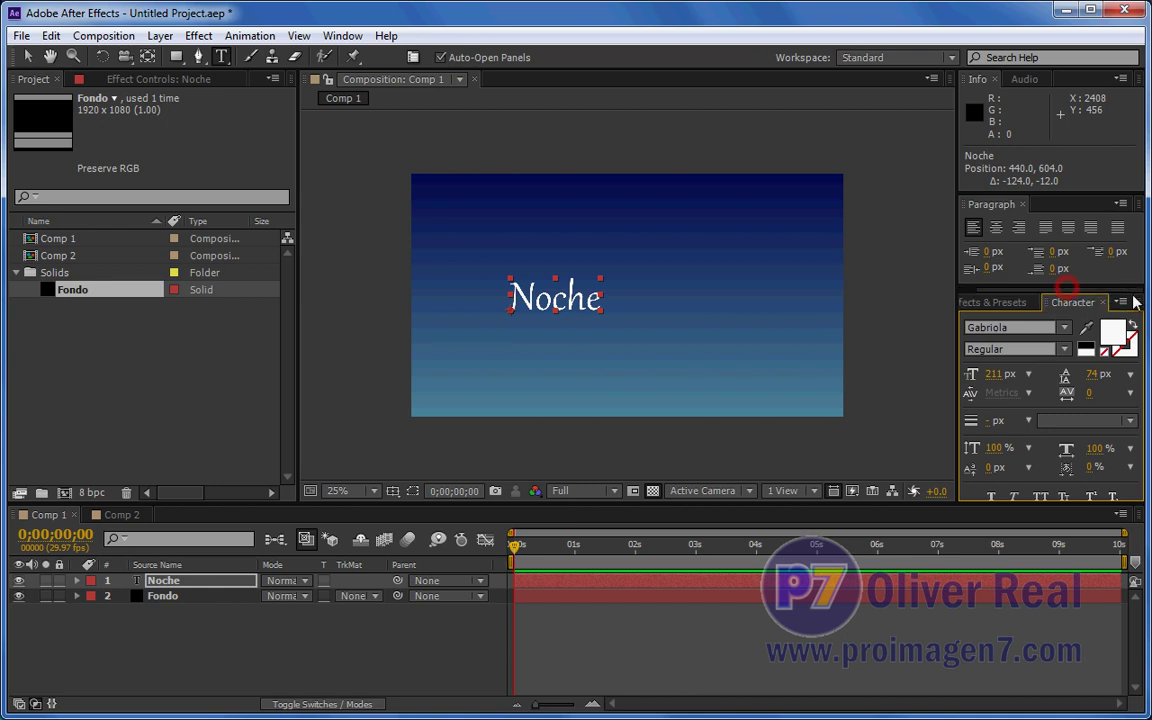
{"action": "left_click_drag", "start_coordinate": [968, 209], "coordinate": [1093, 318]}
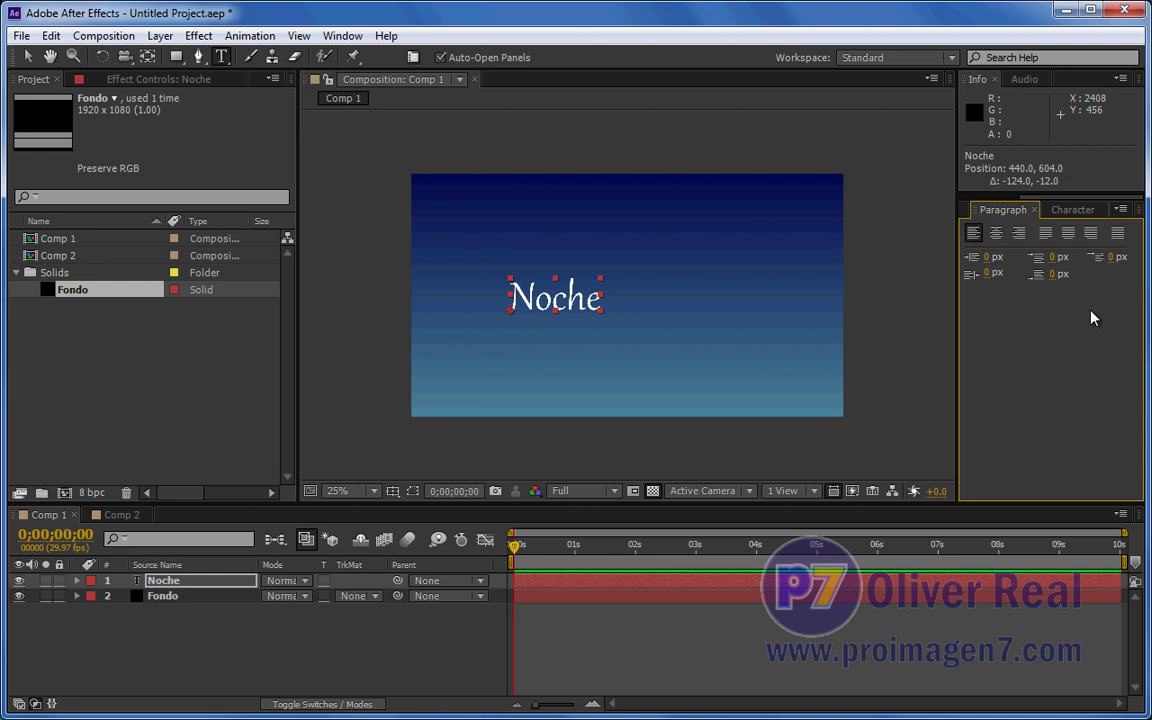
{"action": "left_click", "coordinate": [1052, 214]}
{"action": "left_click_drag", "start_coordinate": [1048, 214], "coordinate": [1006, 214]}
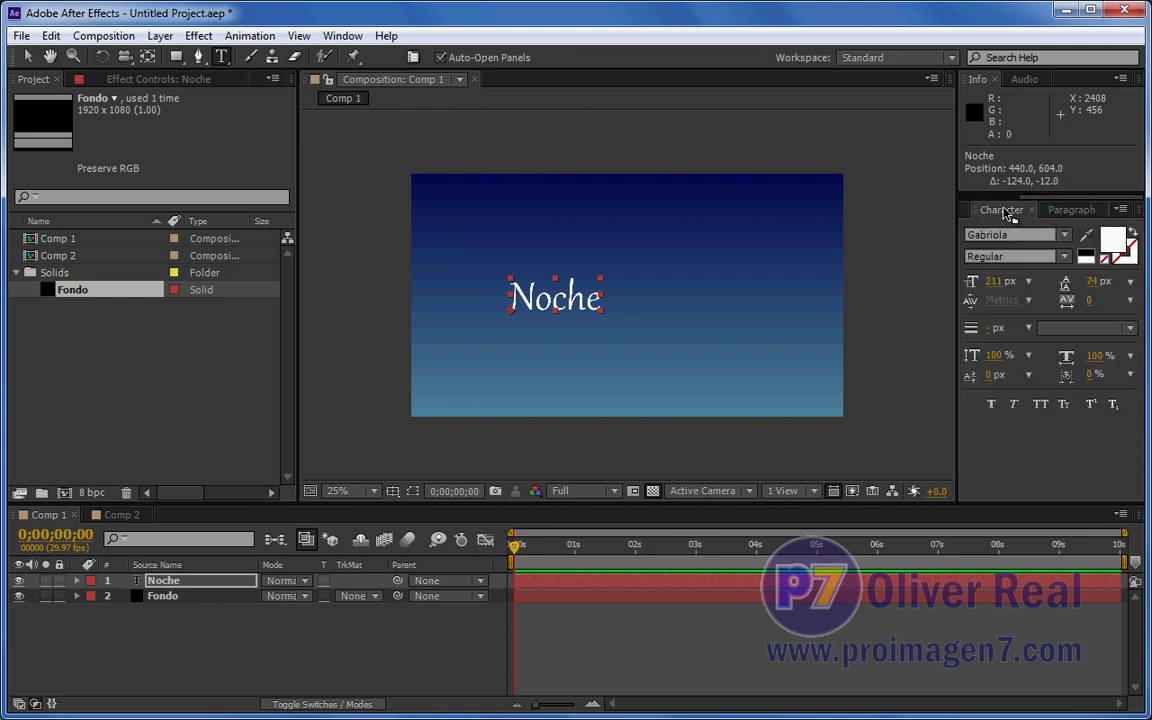
{"action": "left_click", "coordinate": [1006, 214]}
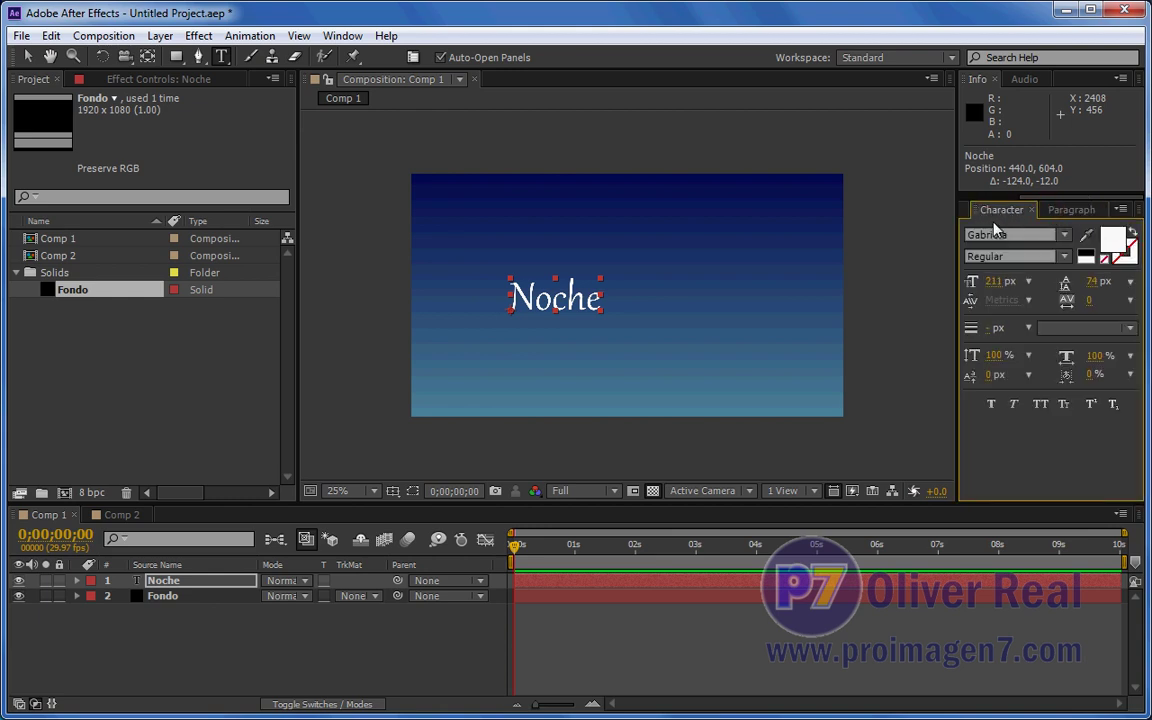
{"action": "left_click", "coordinate": [1068, 214]}
Rearrange the Paragraph tab and move the Info divider so the Character panel gets more room
{"action": "mouse_move", "coordinate": [1068, 214]}
{"action": "left_mouse_down"}
{"action": "mouse_move", "coordinate": [964, 205]}
{"action": "mouse_move", "coordinate": [1040, 210]}
{"action": "left_mouse_up"}
{"action": "left_click", "coordinate": [1067, 210]}
{"action": "left_click", "coordinate": [1001, 210]}
{"action": "left_click_drag", "start_coordinate": [1013, 192], "coordinate": [1018, 264]}
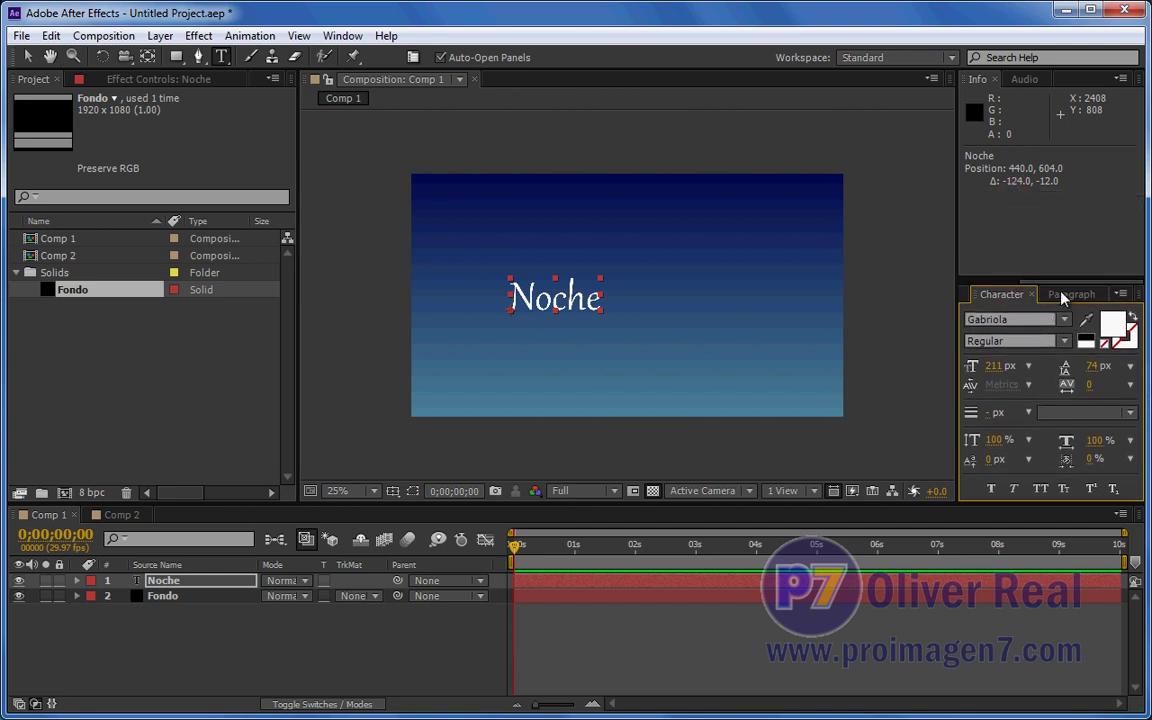
{"action": "mouse_move", "coordinate": [1043, 278]}
{"action": "left_mouse_down"}
{"action": "mouse_move", "coordinate": [1040, 215]}
{"action": "mouse_move", "coordinate": [1046, 264]}
{"action": "left_mouse_up"}
Switch between the Character and Paragraph tabs, then close the Character panel and the Paragraph panel
{"action": "left_click", "coordinate": [1013, 488]}
{"action": "left_click", "coordinate": [1071, 294]}
{"action": "left_click", "coordinate": [1002, 294]}
{"action": "left_click", "coordinate": [1062, 294]}
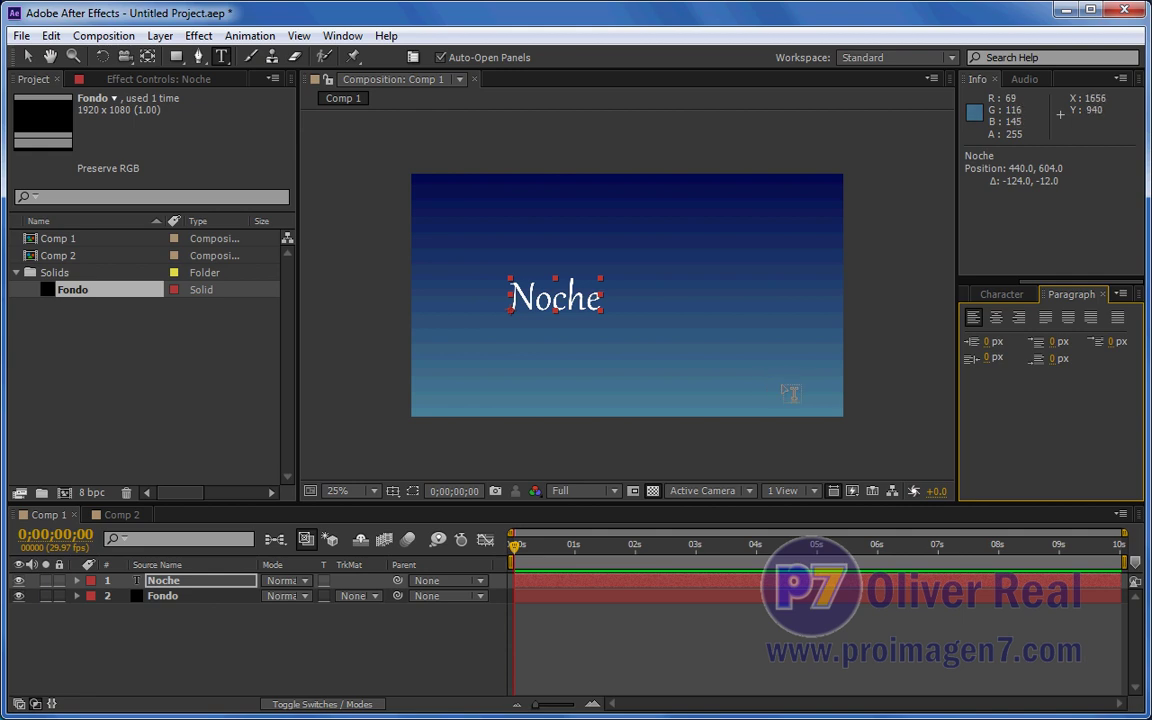
{"action": "left_click", "coordinate": [1013, 294]}
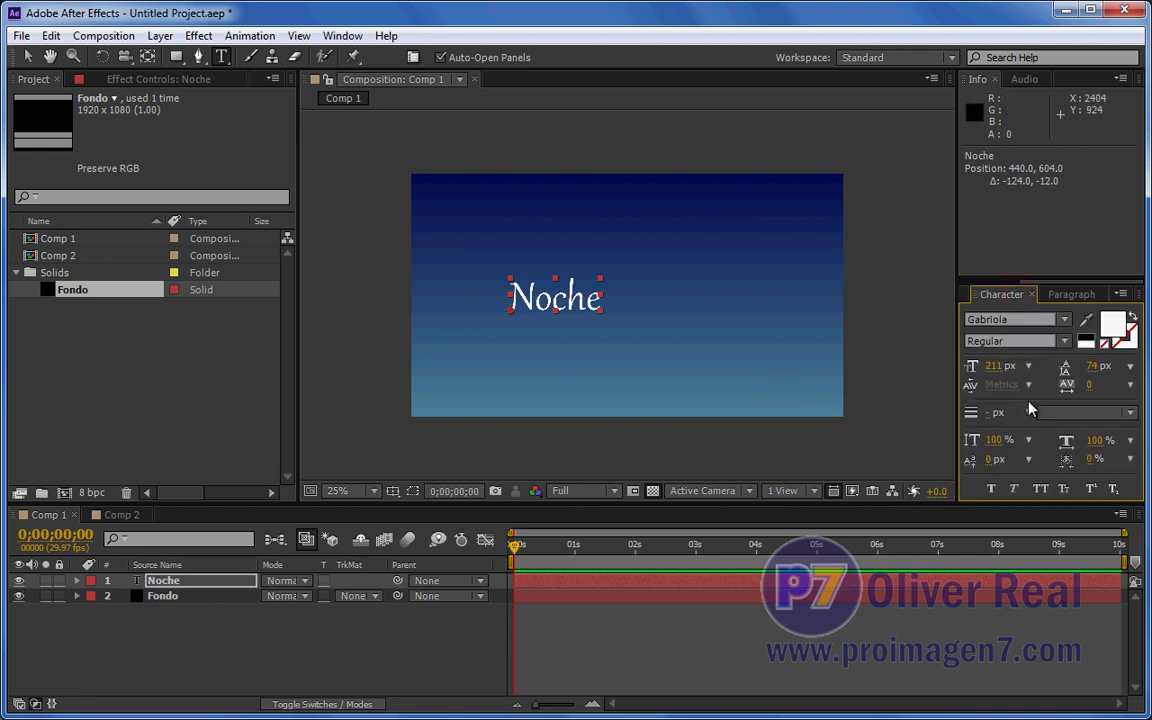
{"action": "left_click", "coordinate": [1031, 294]}
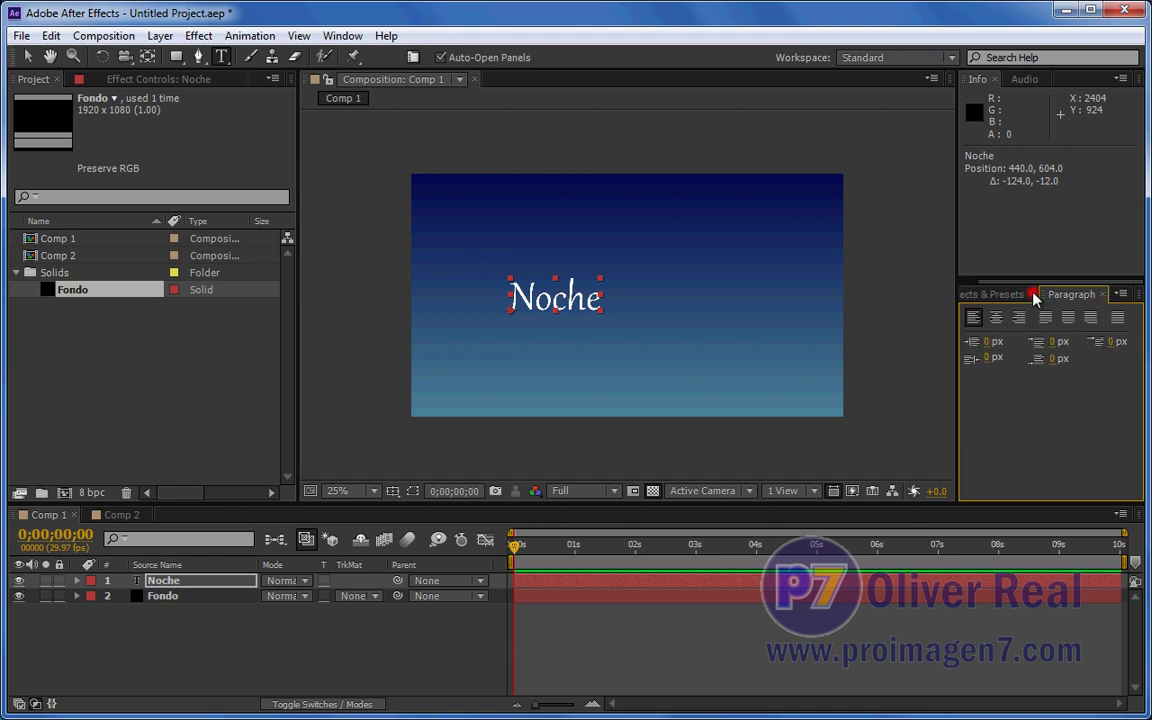
{"action": "left_click", "coordinate": [1106, 294]}
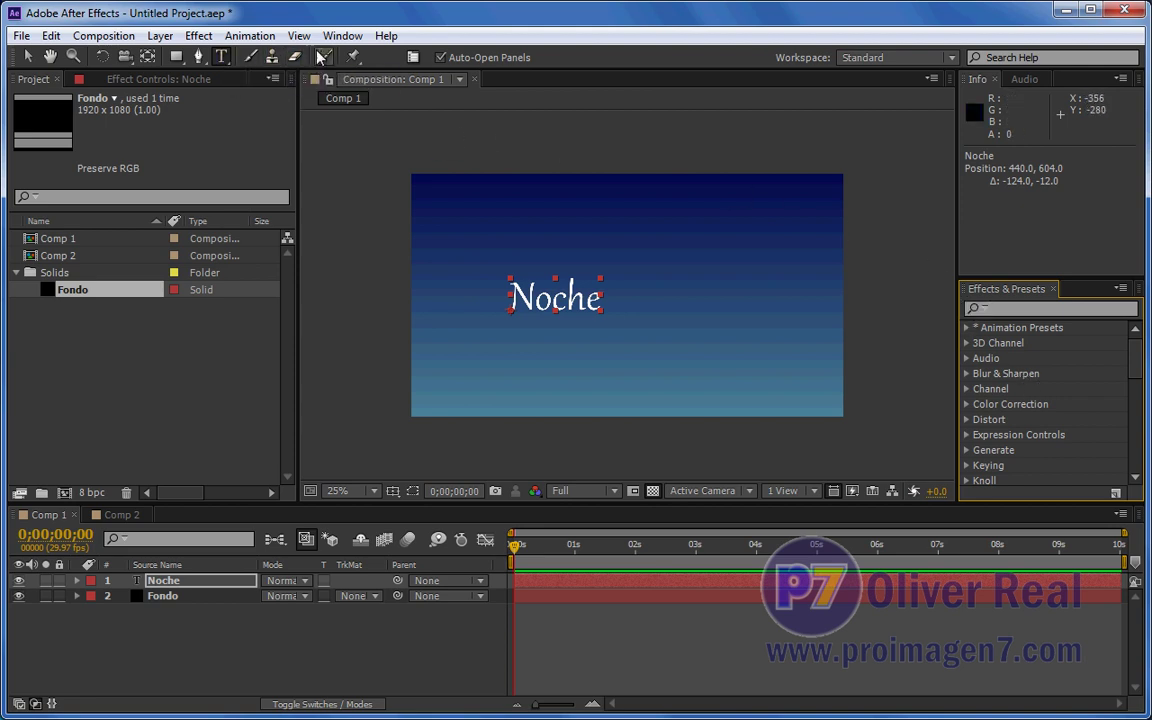
Reopen Character via Window > Character, then open and close Paragraph through Window > Paragraph
{"action": "left_click", "coordinate": [342, 38]}
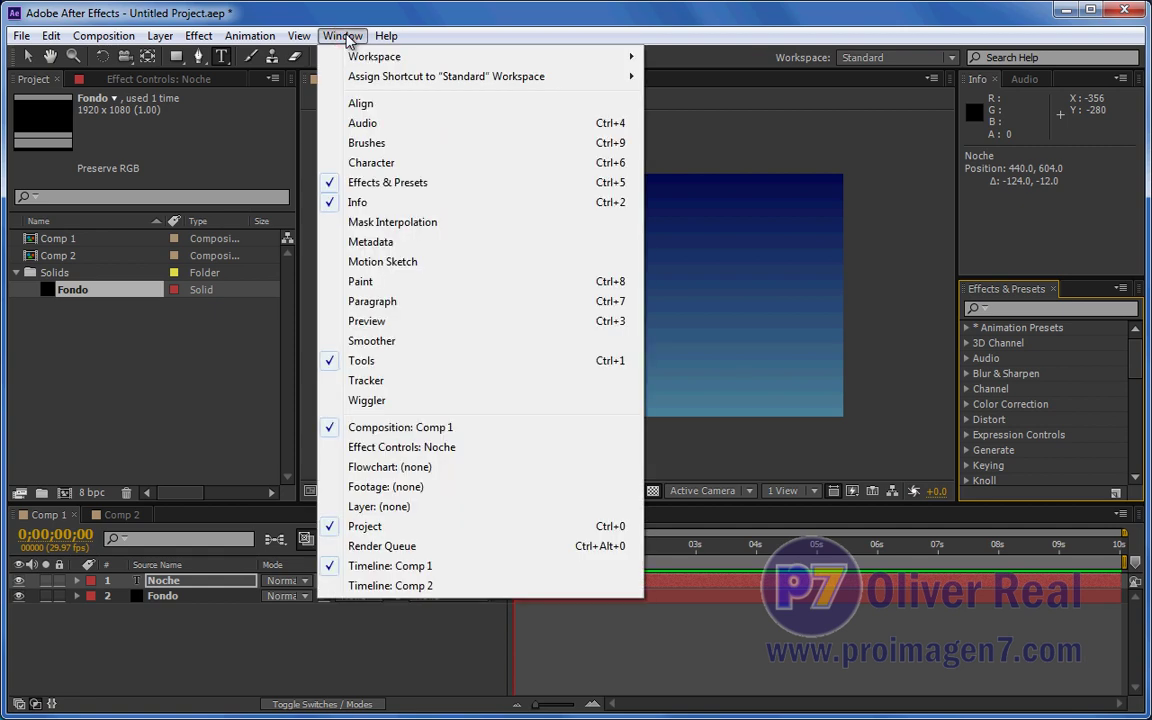
{"action": "left_click", "coordinate": [375, 162]}
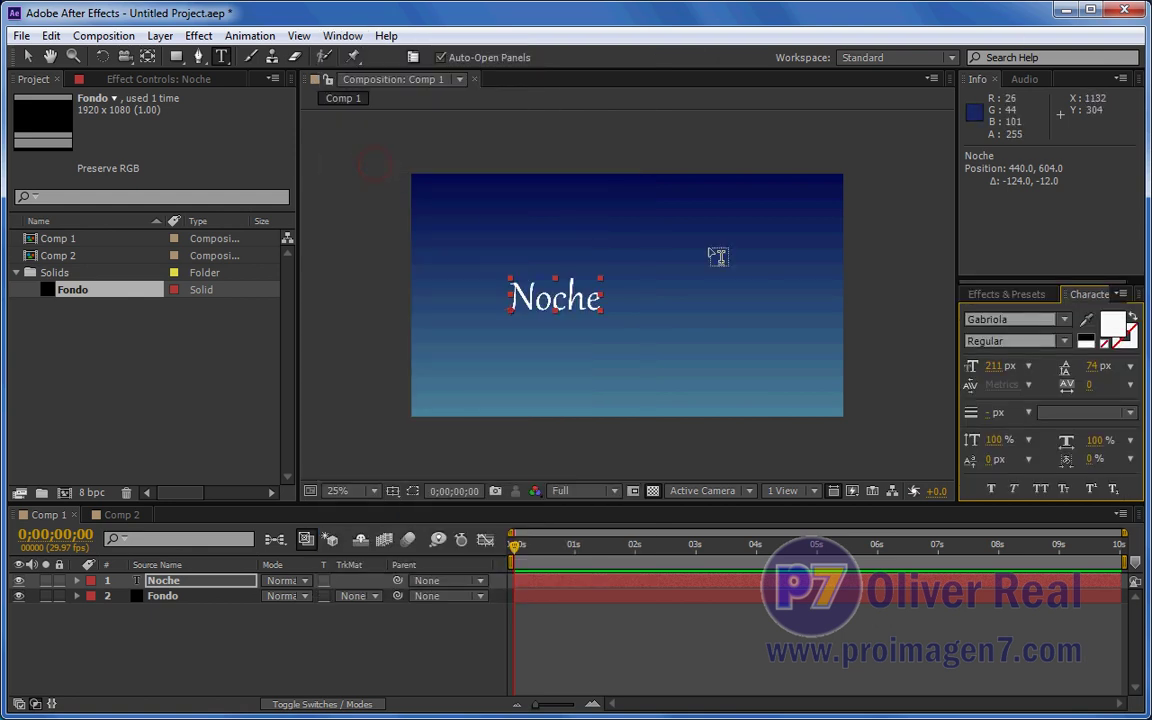
{"action": "left_click", "coordinate": [342, 37]}
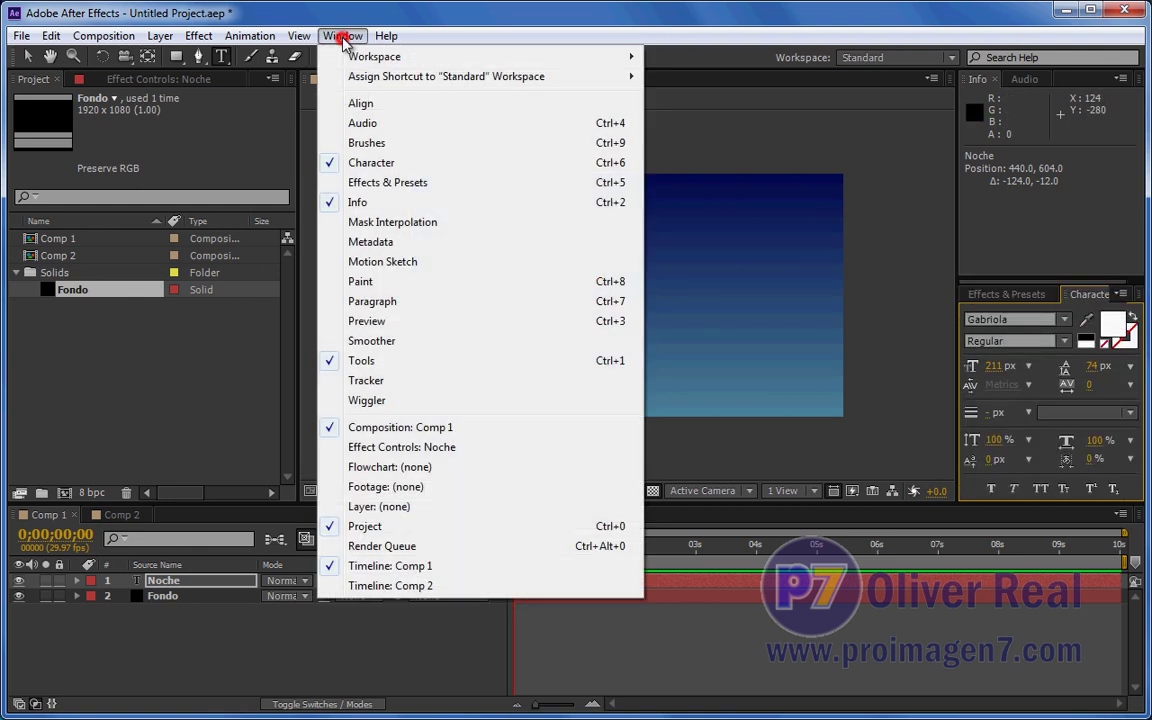
{"action": "left_click", "coordinate": [370, 301]}
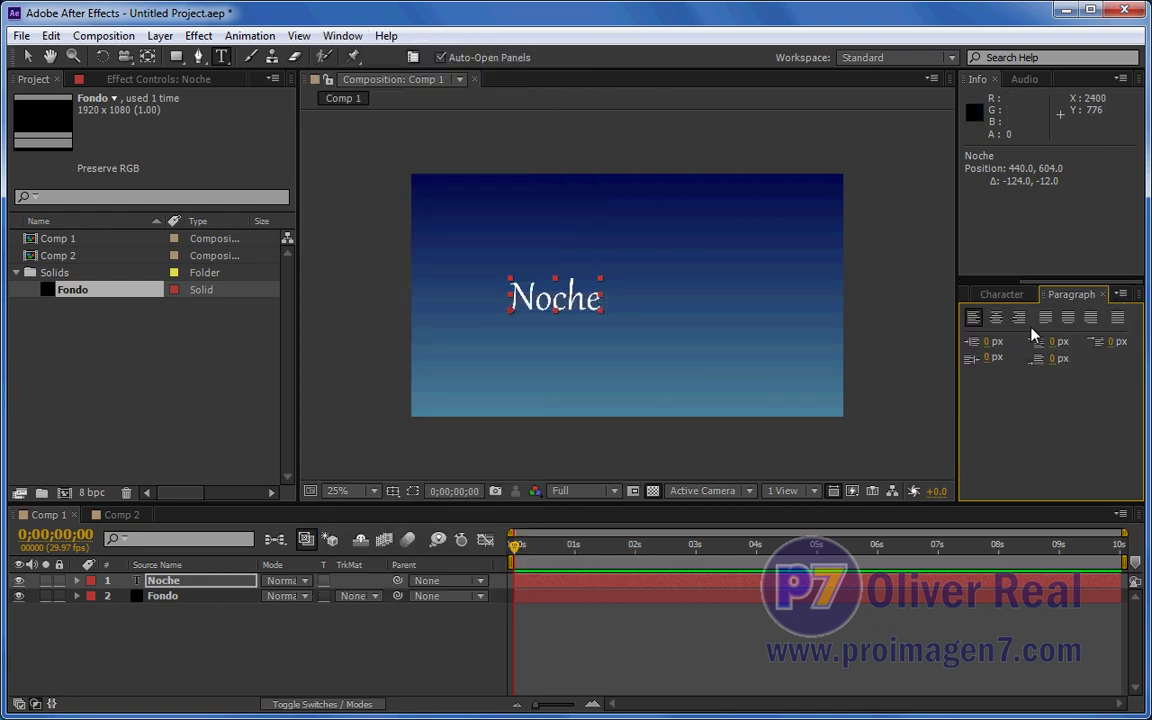
{"action": "left_click", "coordinate": [342, 36]}
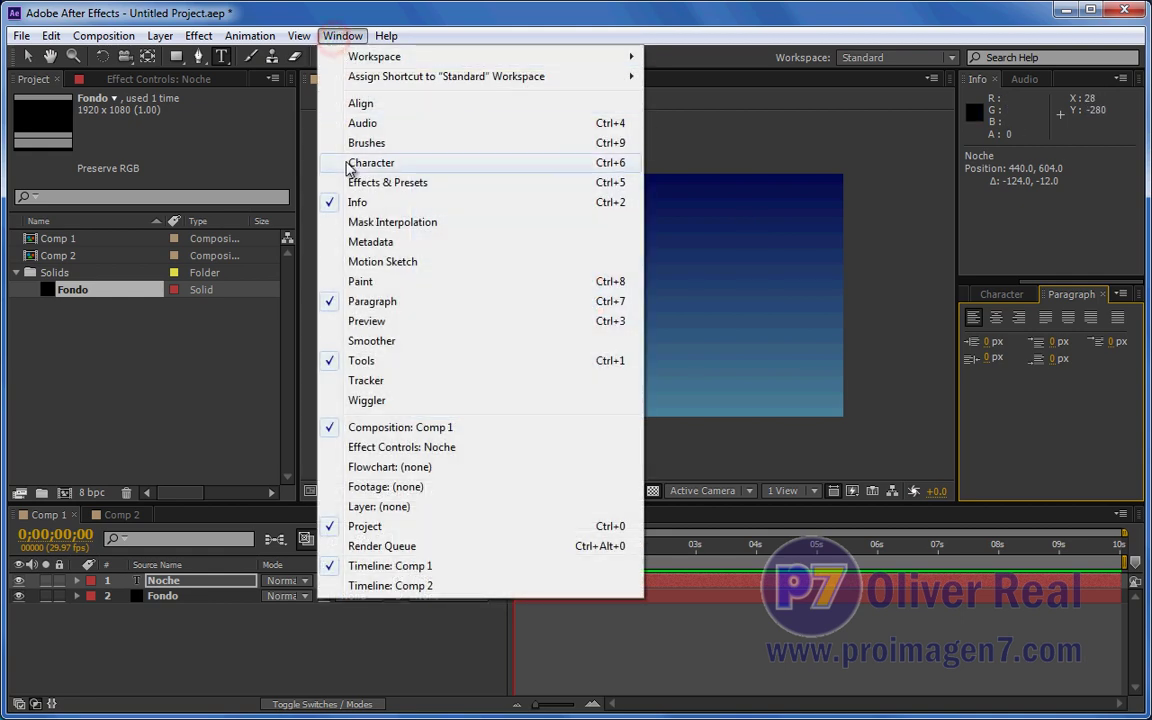
{"action": "left_click", "coordinate": [345, 300]}
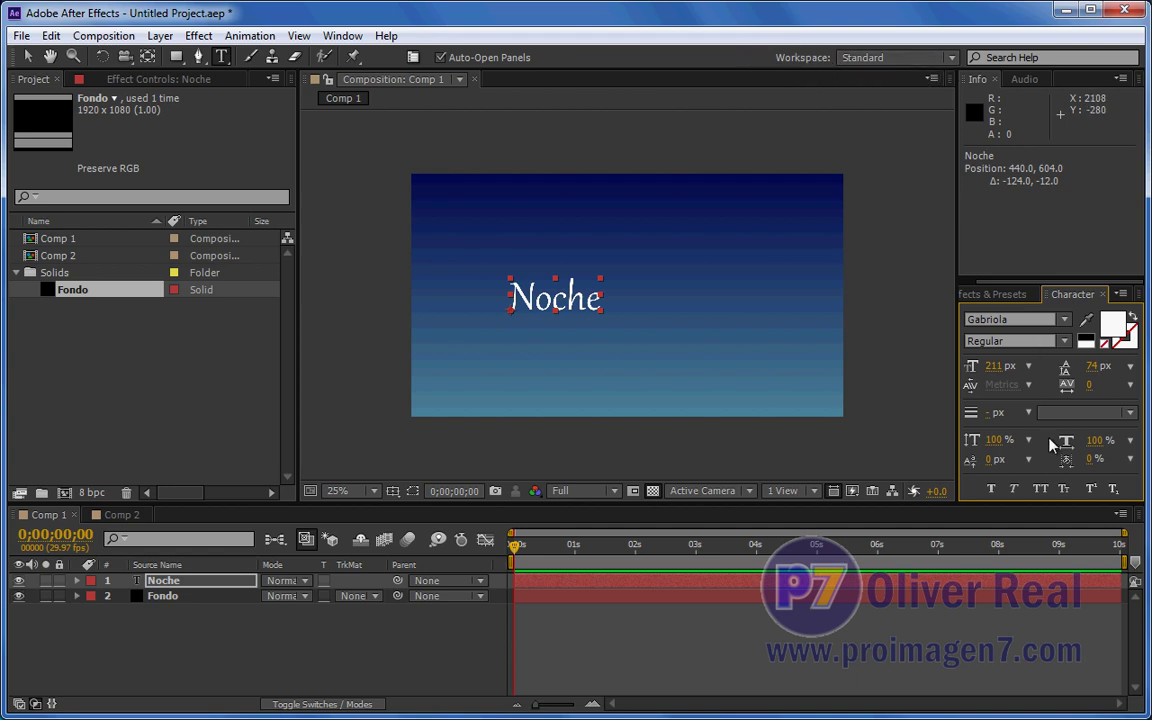
{"action": "left_click", "coordinate": [952, 59]}
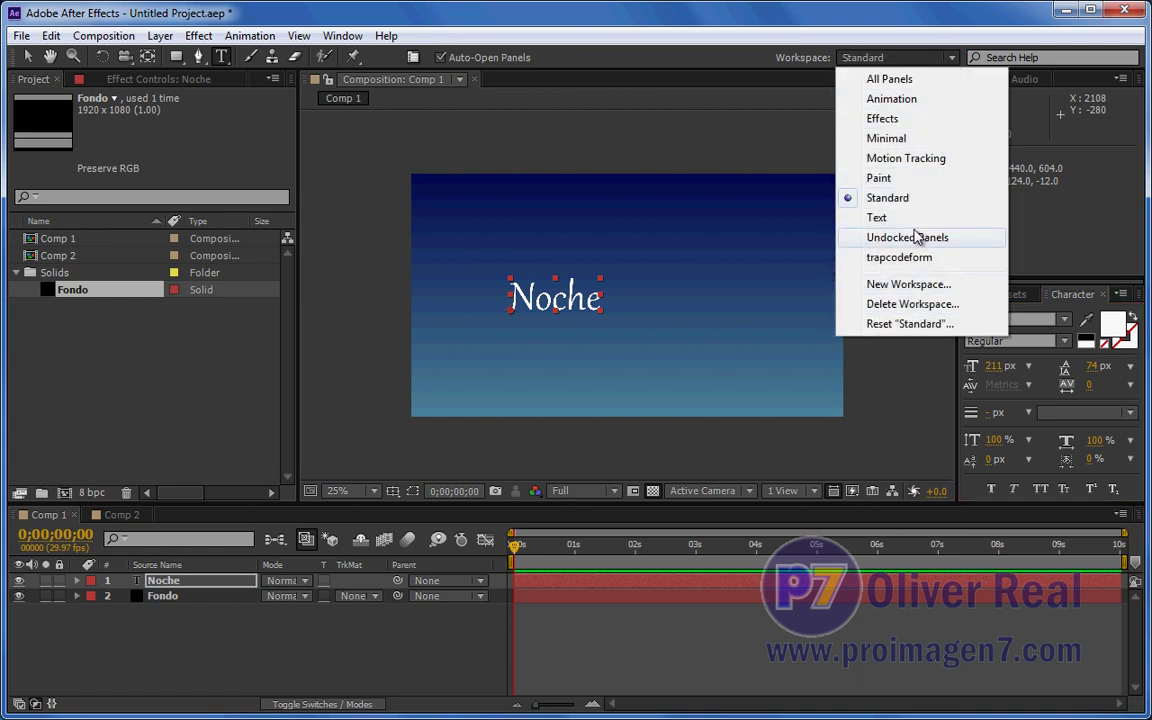
{"action": "left_click", "coordinate": [886, 179]}
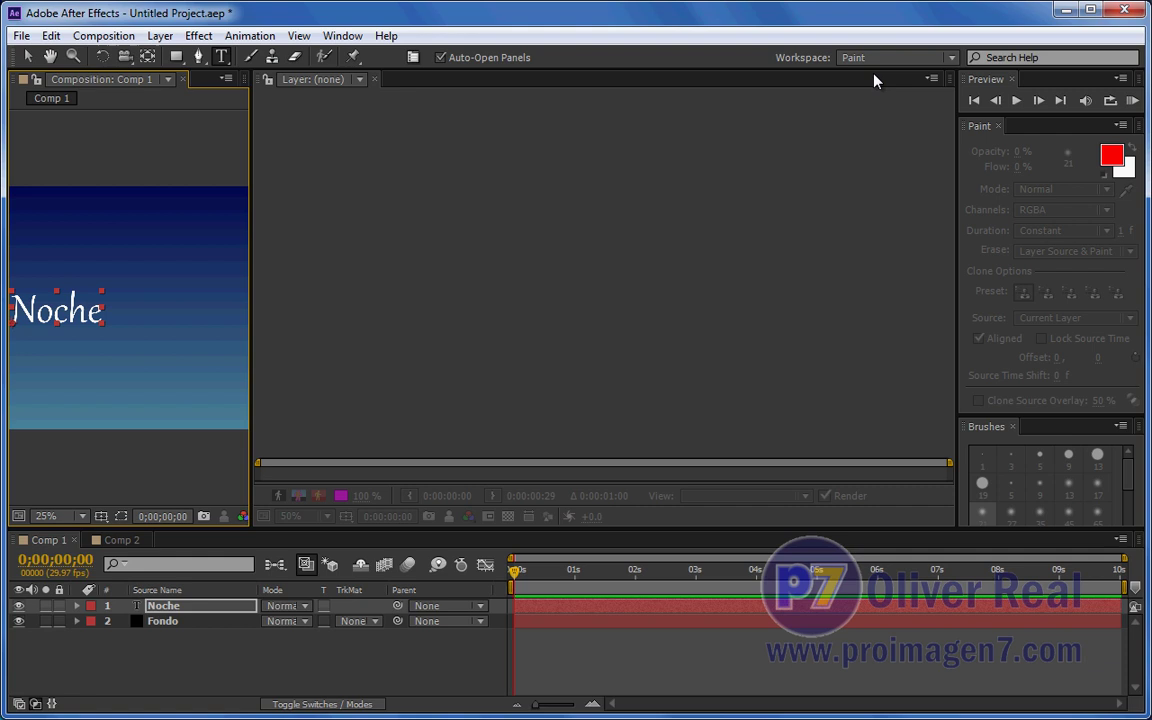
{"action": "left_click", "coordinate": [951, 58]}
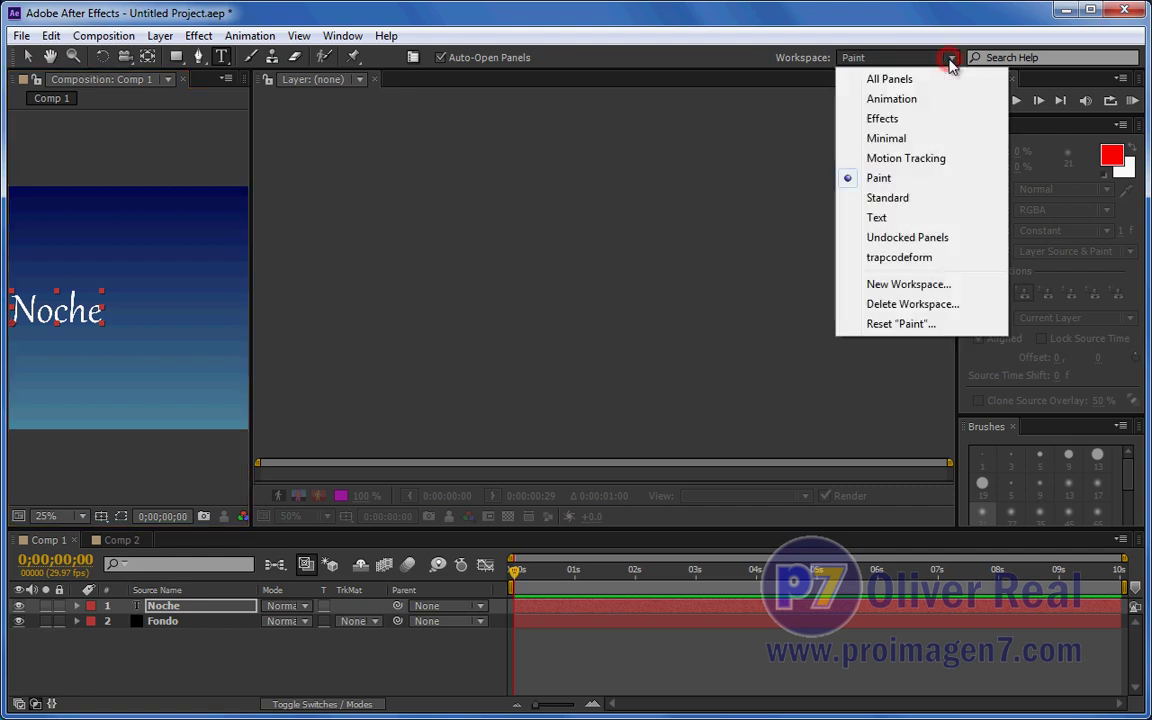
{"action": "left_click", "coordinate": [900, 101]}
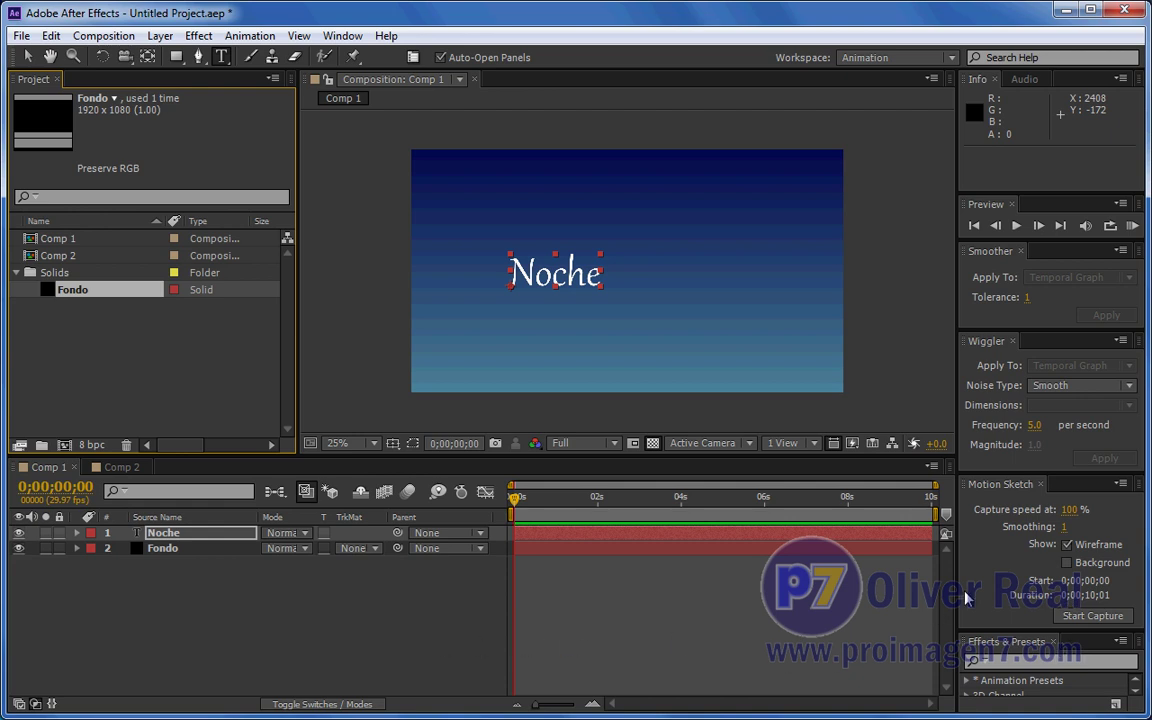
{"action": "left_click", "coordinate": [951, 58]}
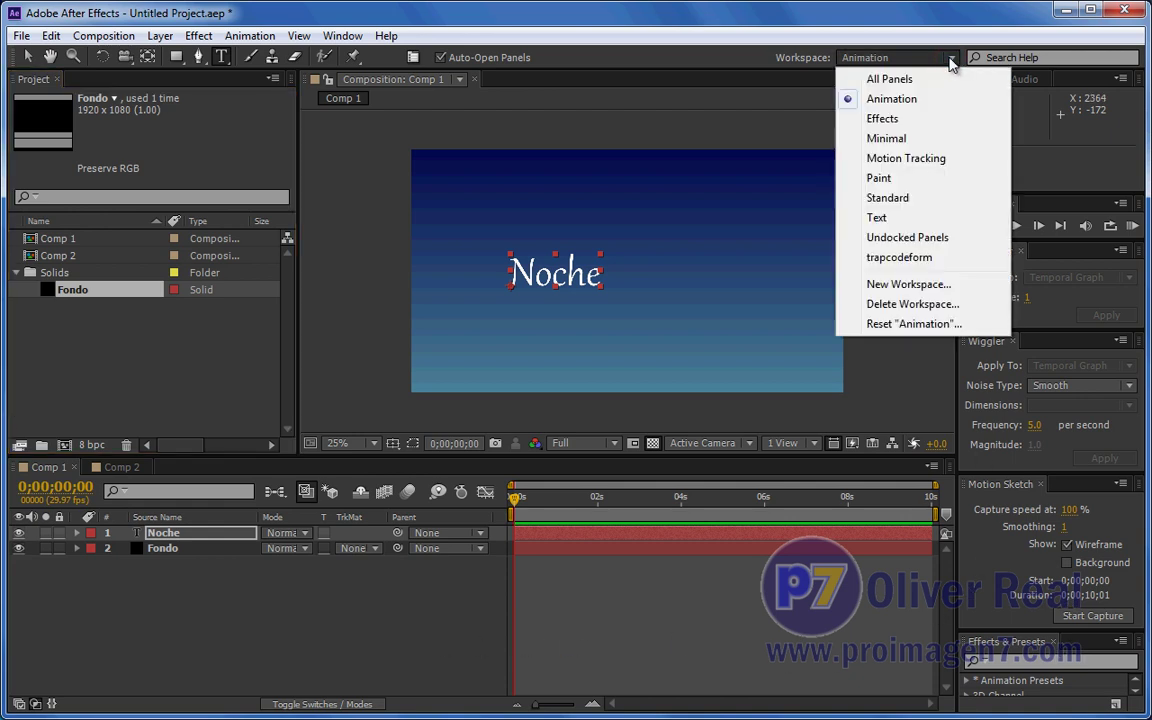
{"action": "left_click", "coordinate": [896, 205]}
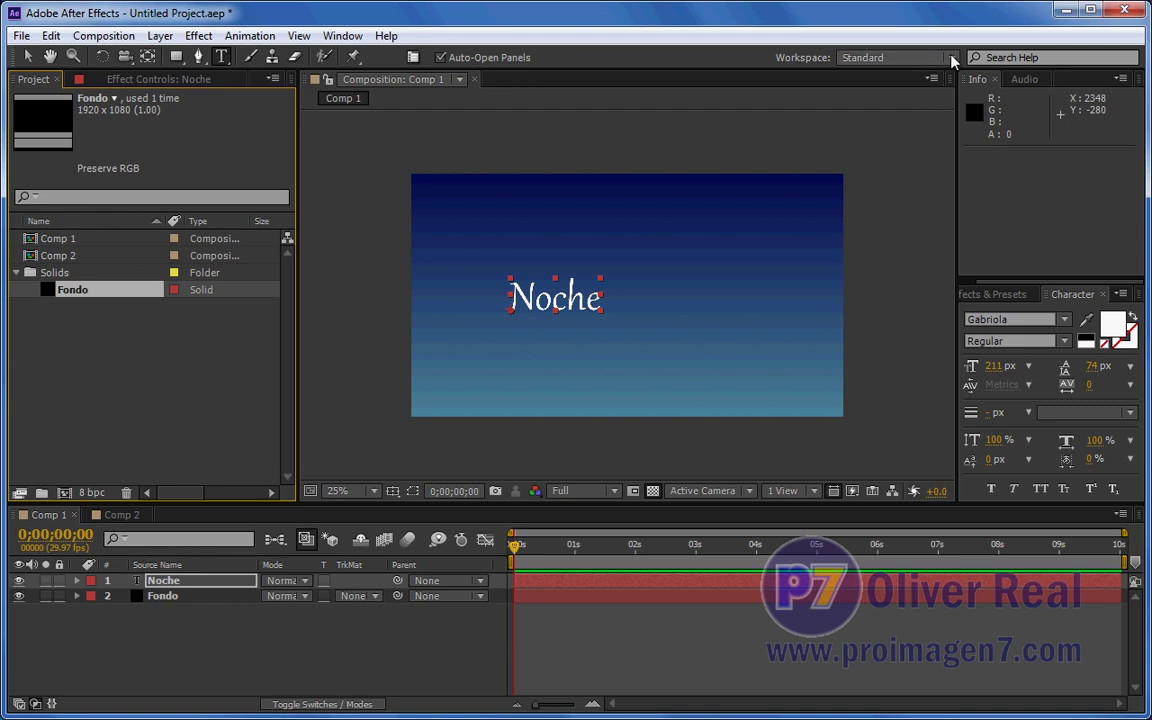
Reset the Standard workspace from the Workspace dropdown and confirm with Yes
{"action": "left_click", "coordinate": [952, 58]}
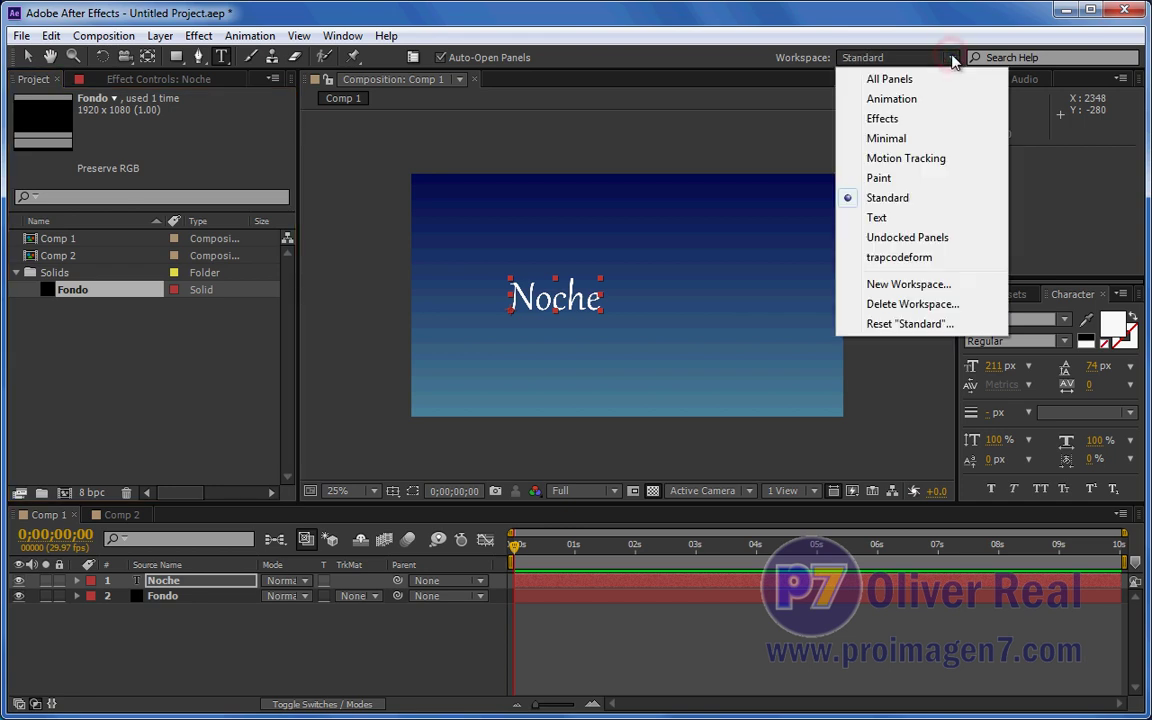
{"action": "left_click", "coordinate": [909, 324]}
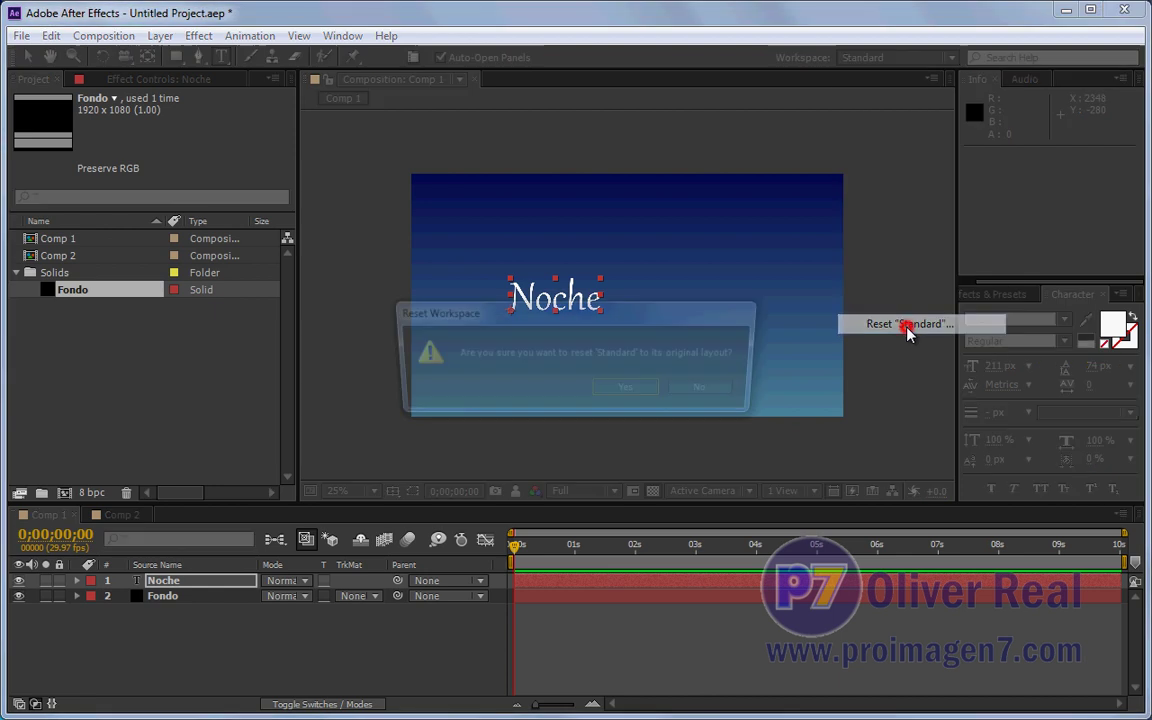
{"action": "left_click", "coordinate": [630, 392]}
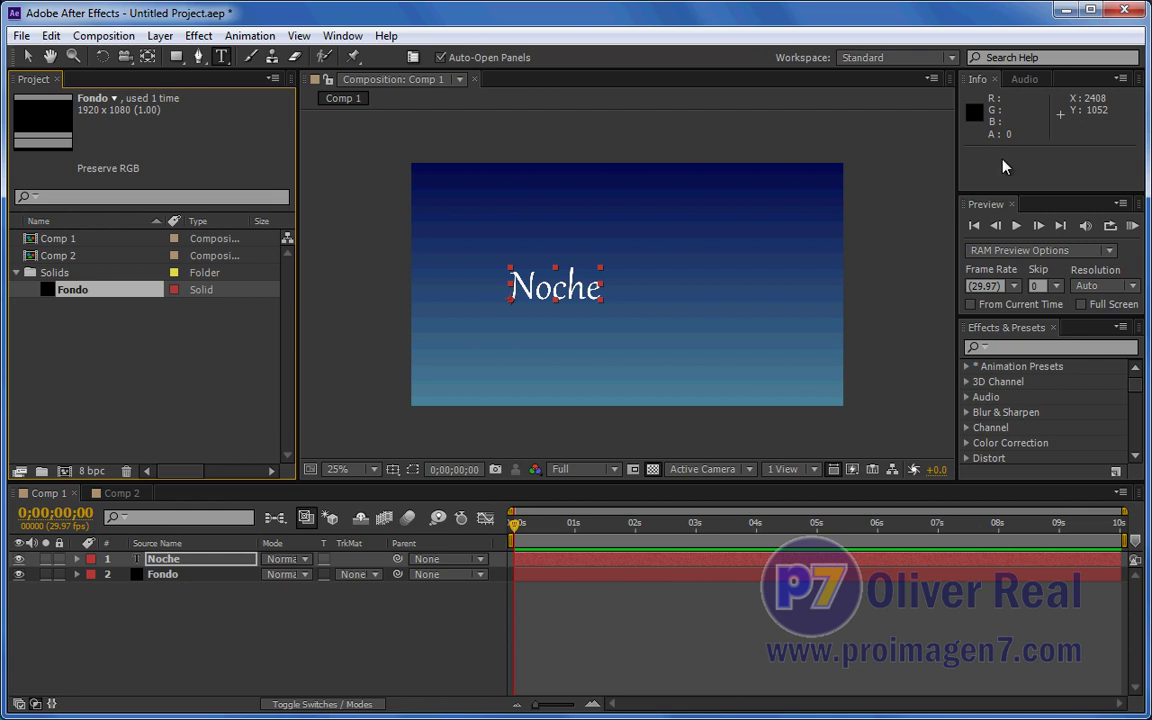
Switch to the Text workspace and close its Effects & Presets panel
{"action": "left_click", "coordinate": [950, 57]}
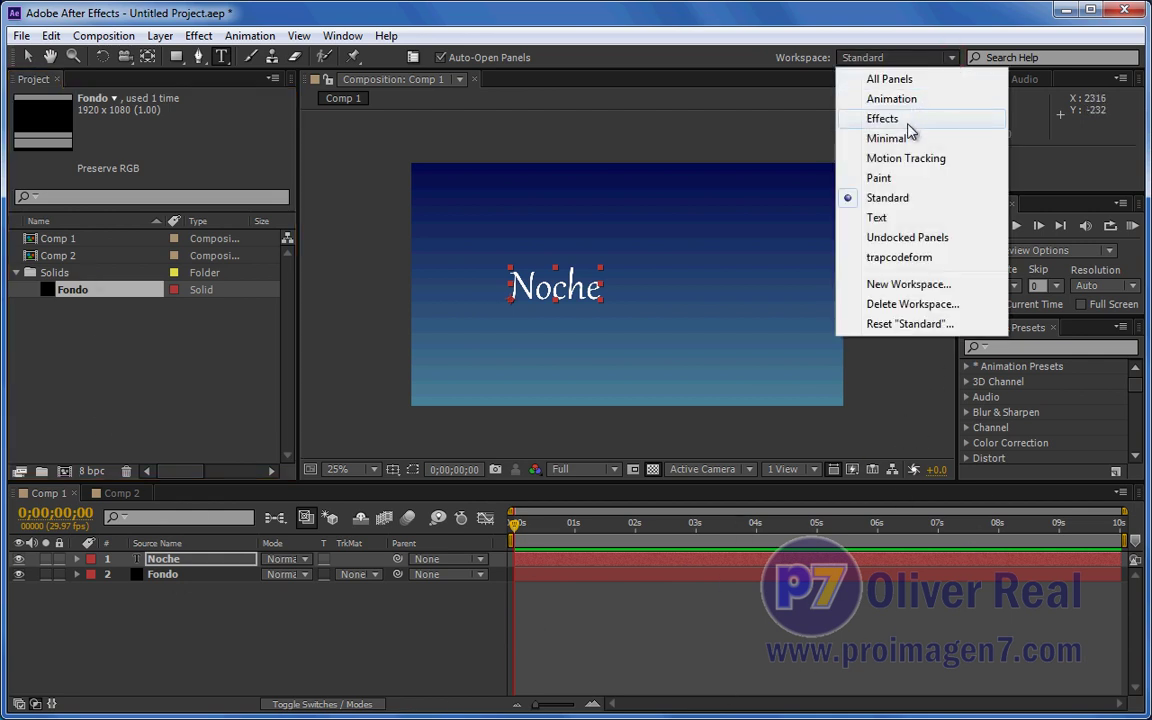
{"action": "left_click", "coordinate": [893, 218]}
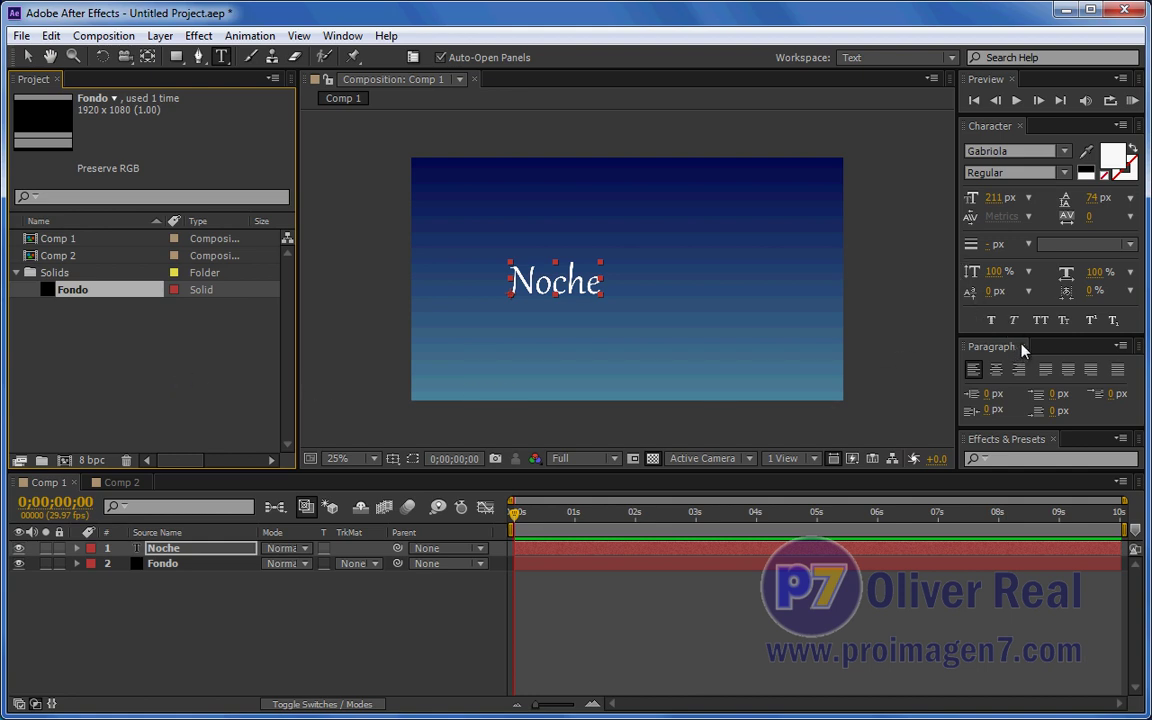
{"action": "left_click", "coordinate": [1054, 440]}
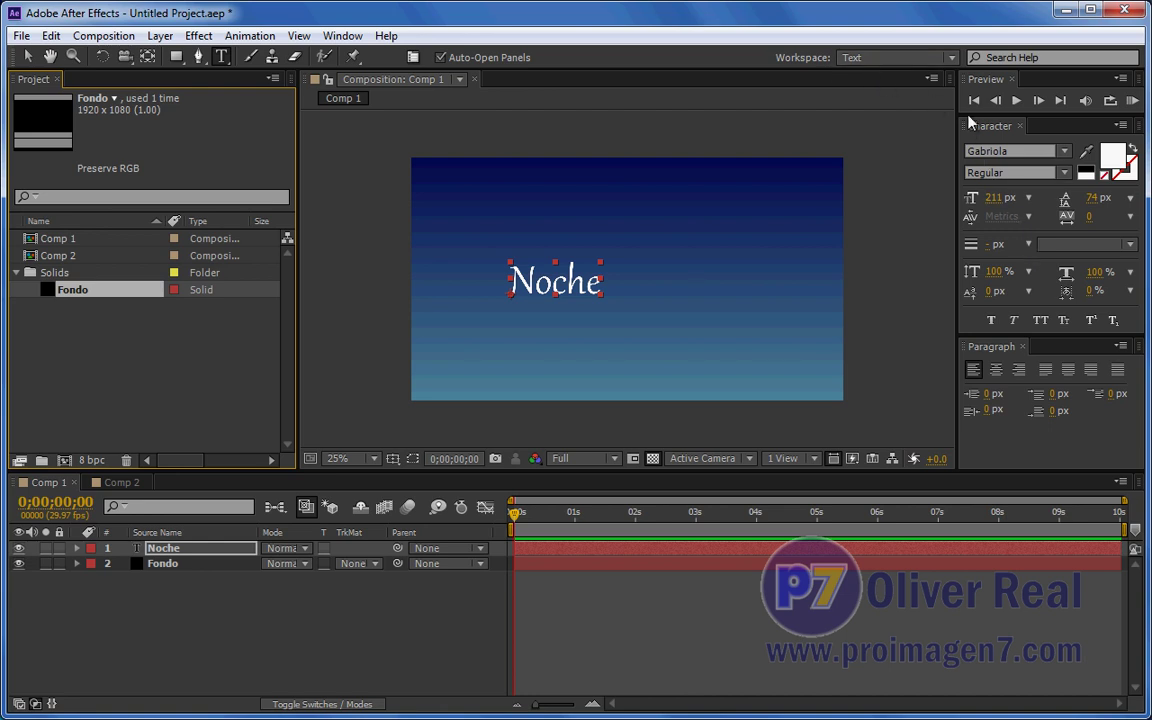
Reset the Text workspace to its default layout and confirm with Yes
{"action": "left_click", "coordinate": [951, 58]}
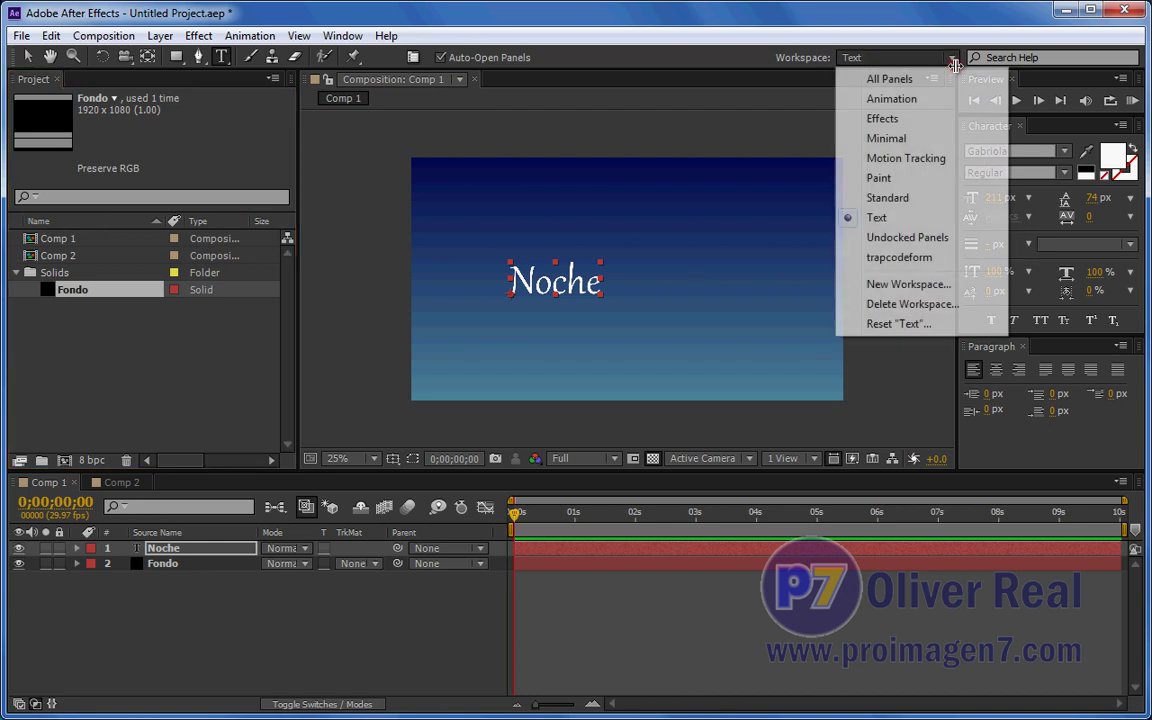
{"action": "left_click", "coordinate": [896, 325]}
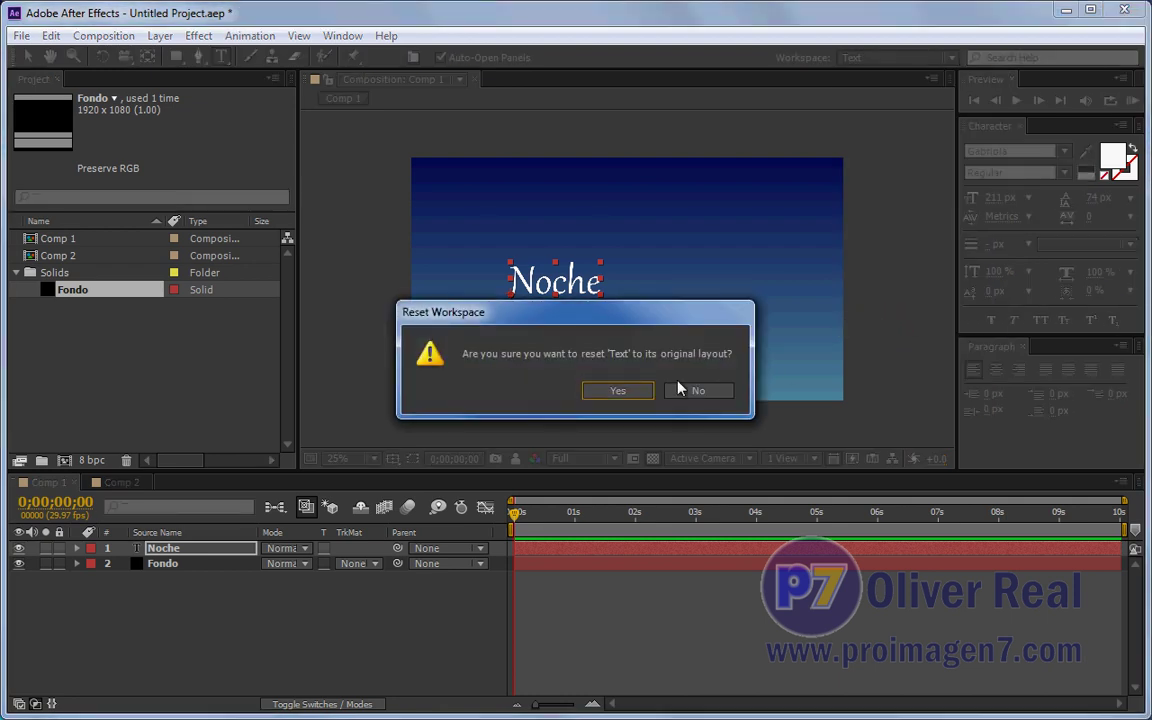
{"action": "left_click", "coordinate": [615, 391]}
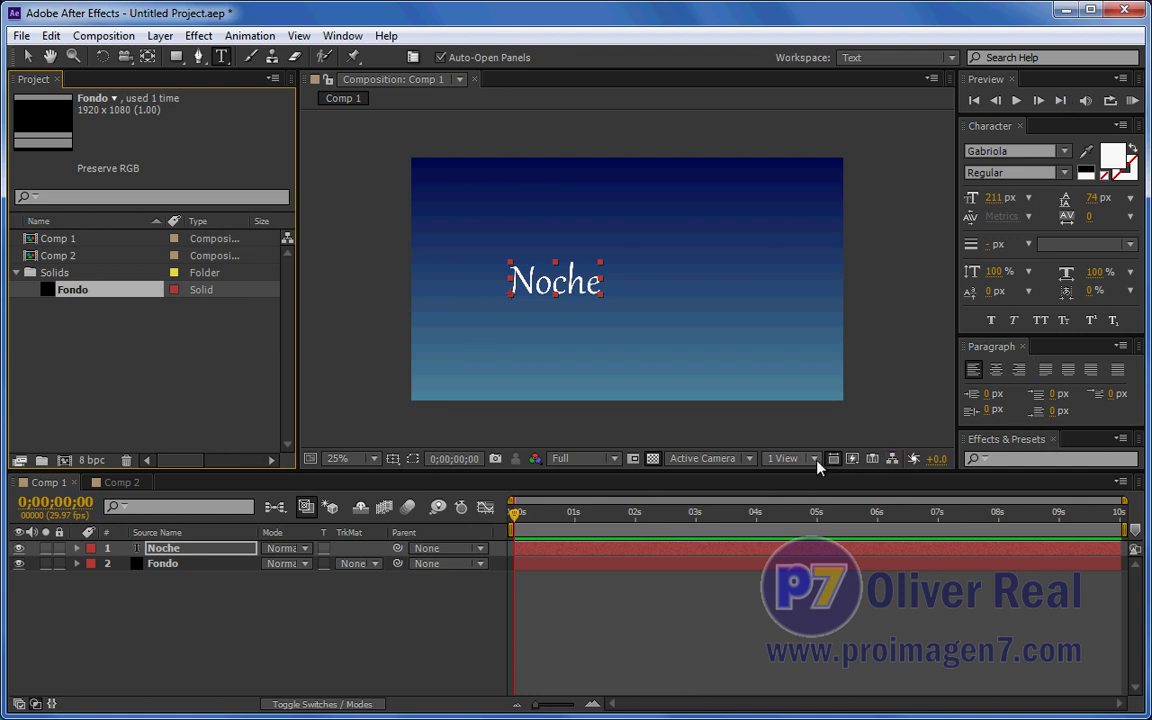
Switch back to the Standard workspace and open the Window menu
{"action": "left_click", "coordinate": [952, 59]}
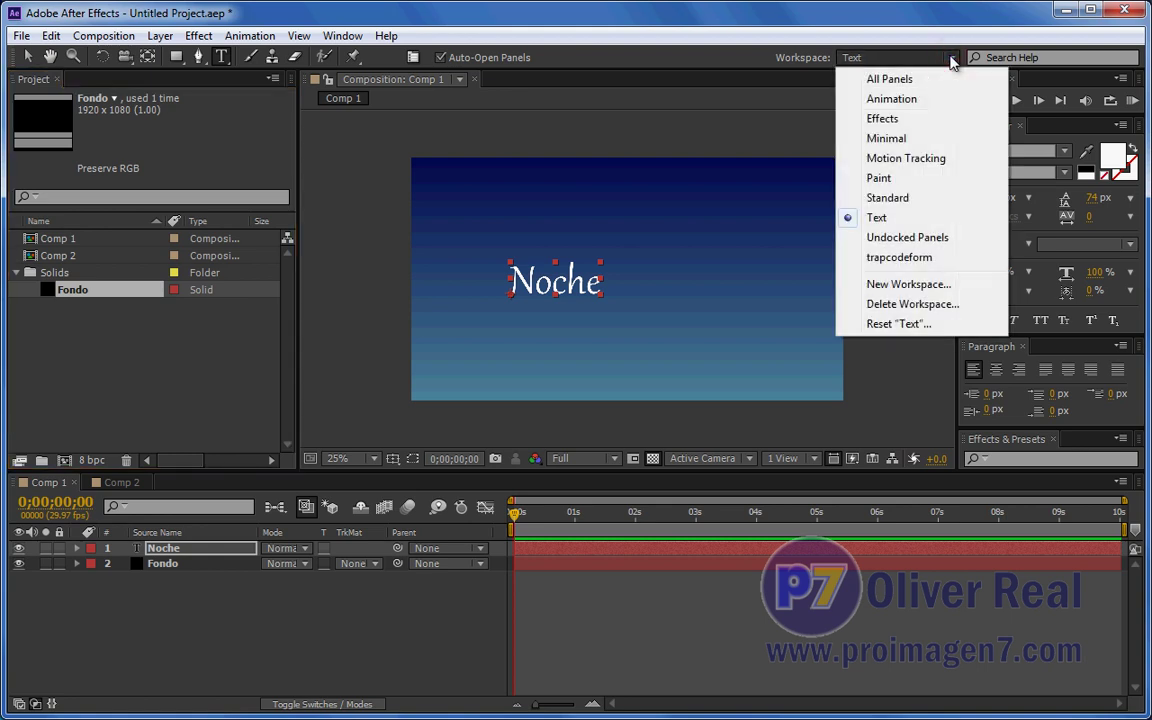
{"action": "left_click", "coordinate": [885, 197]}
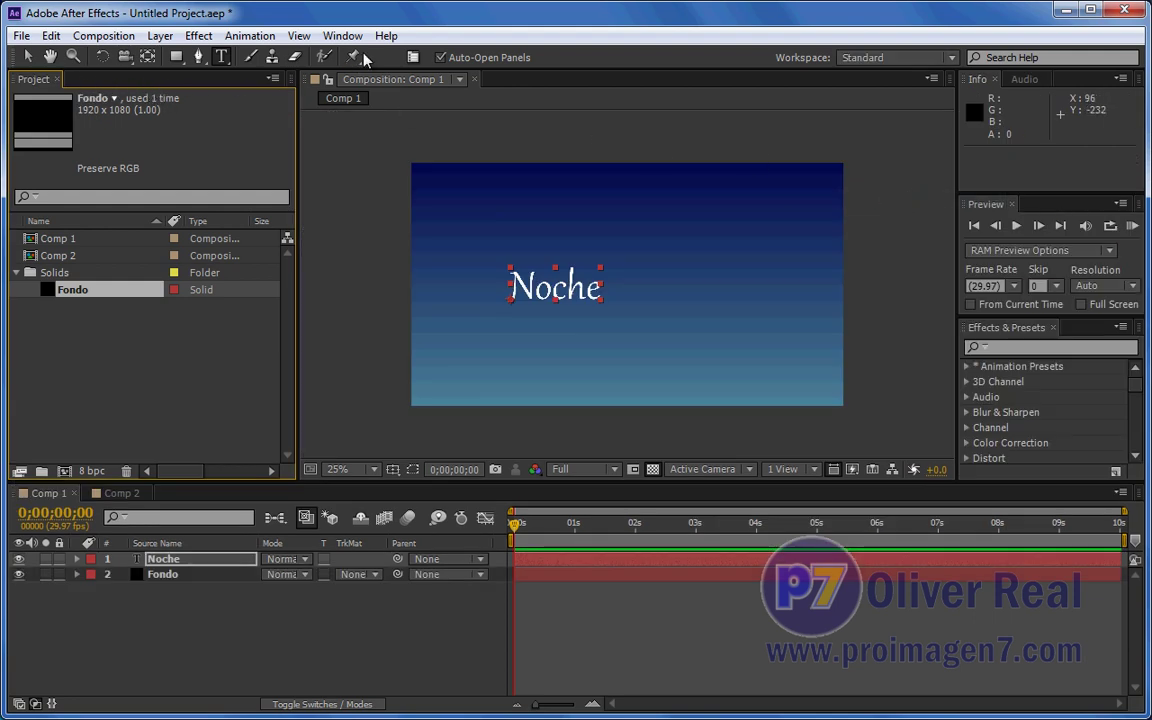
{"action": "left_click", "coordinate": [338, 38]}
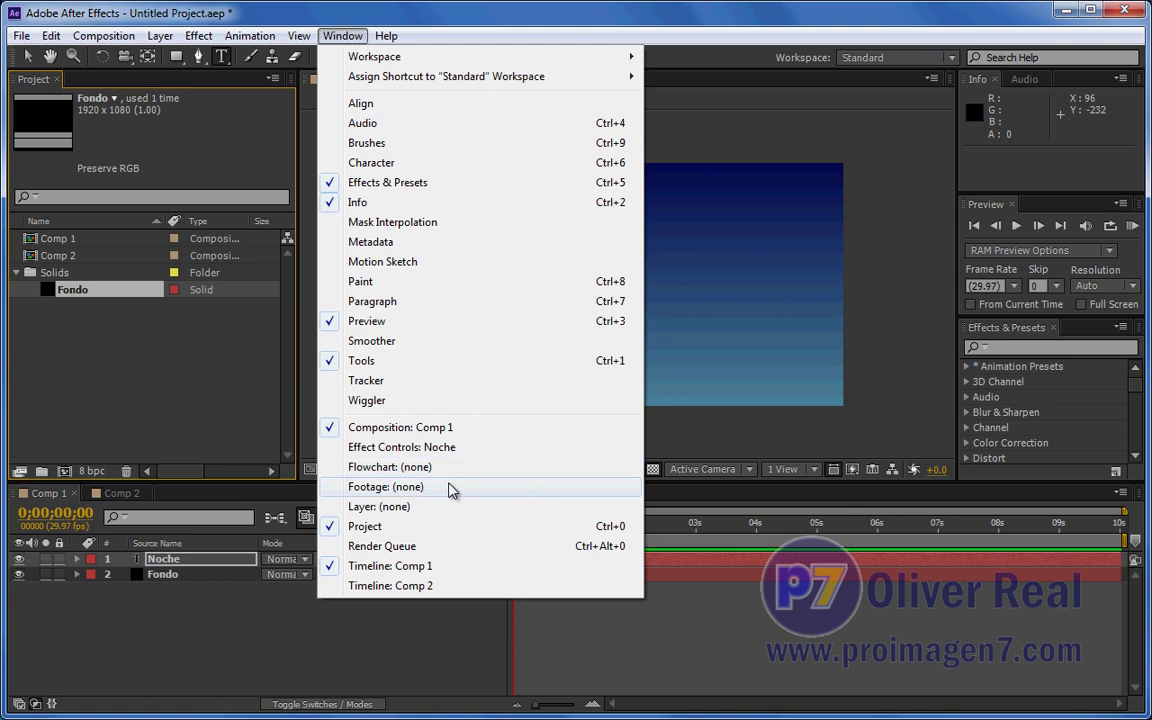
Select the Fondo layer and show its Effect Controls, then return to the Project panel
{"action": "left_click", "coordinate": [134, 396]}
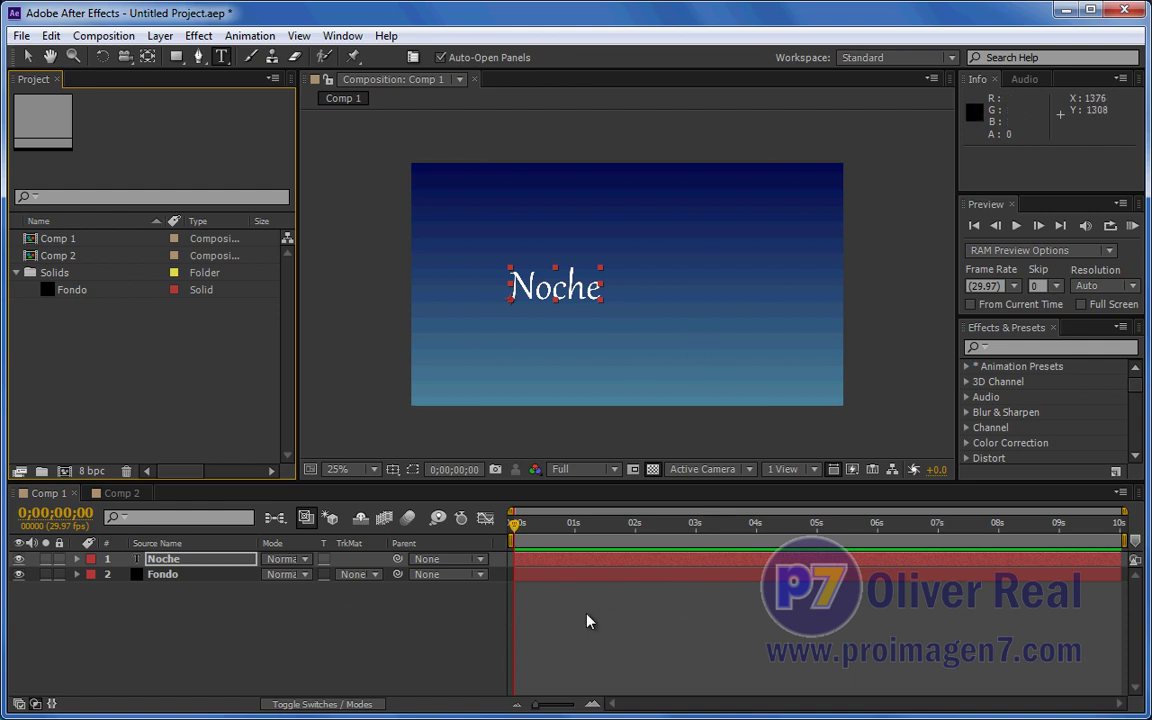
{"action": "left_click", "coordinate": [164, 577]}
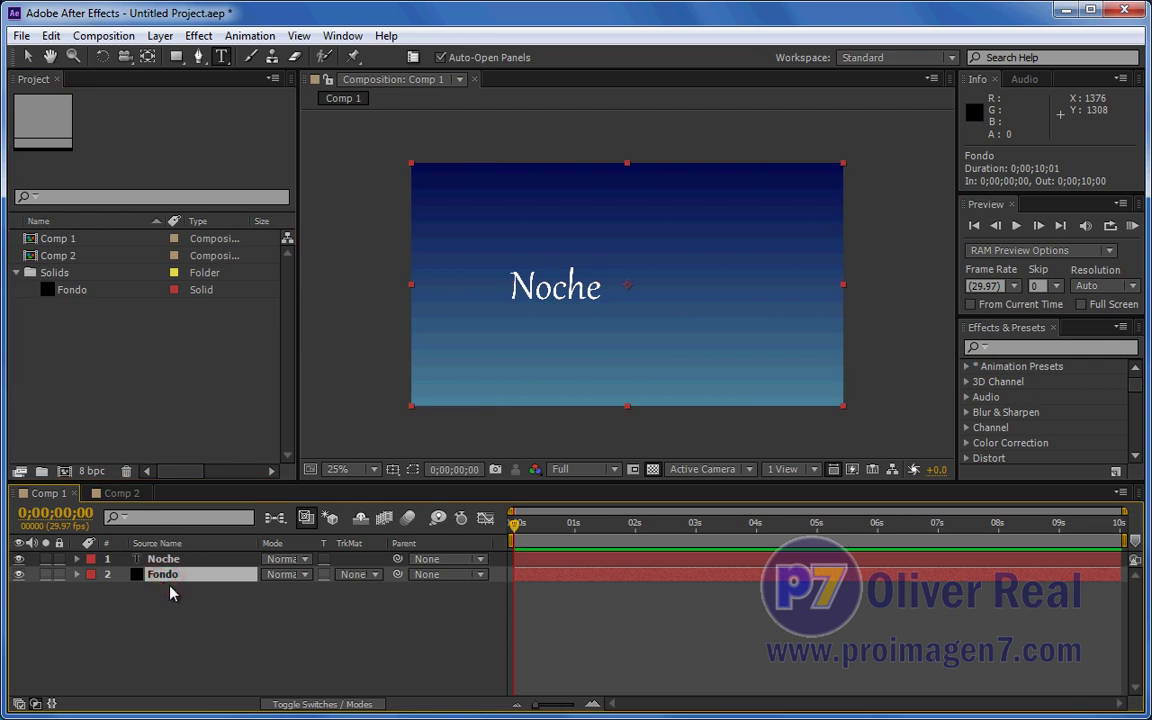
{"action": "left_click", "coordinate": [342, 36]}
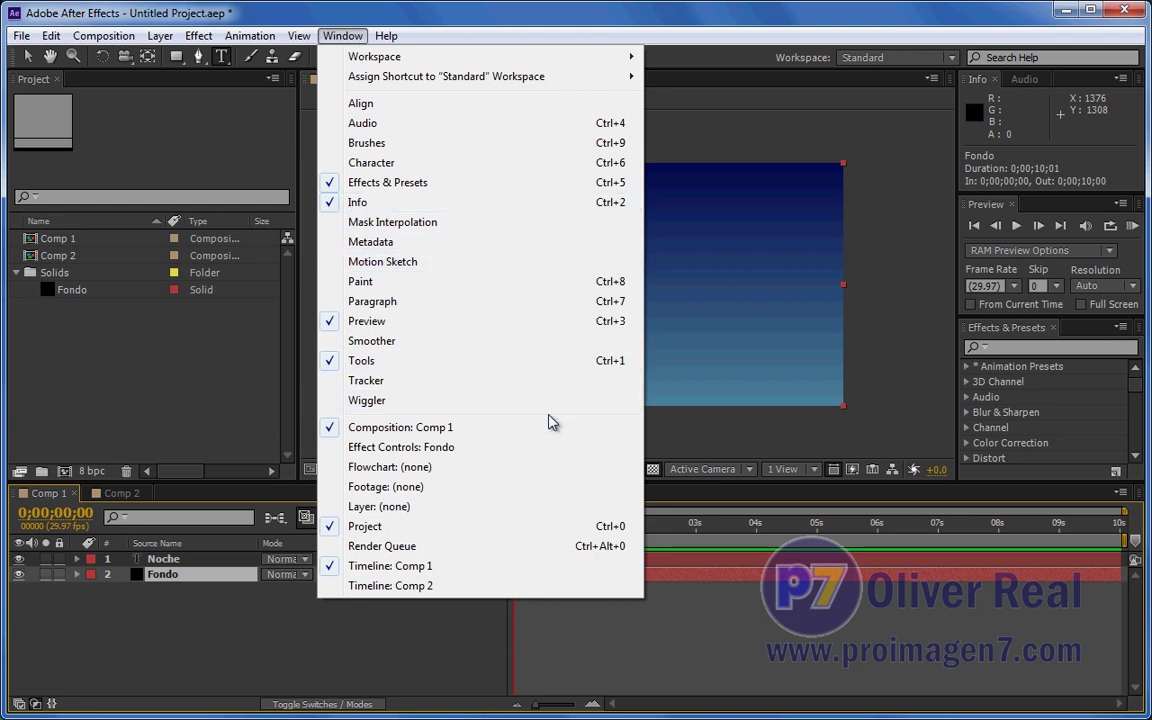
{"action": "left_click", "coordinate": [455, 450]}
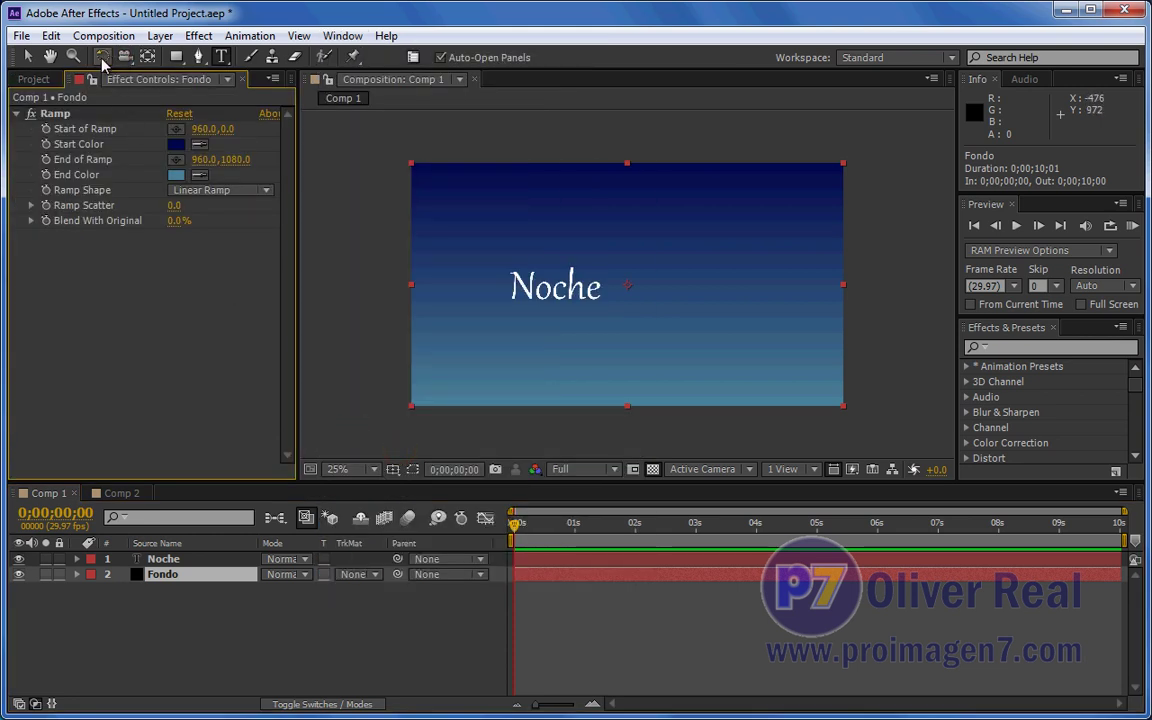
{"action": "left_click", "coordinate": [38, 79]}
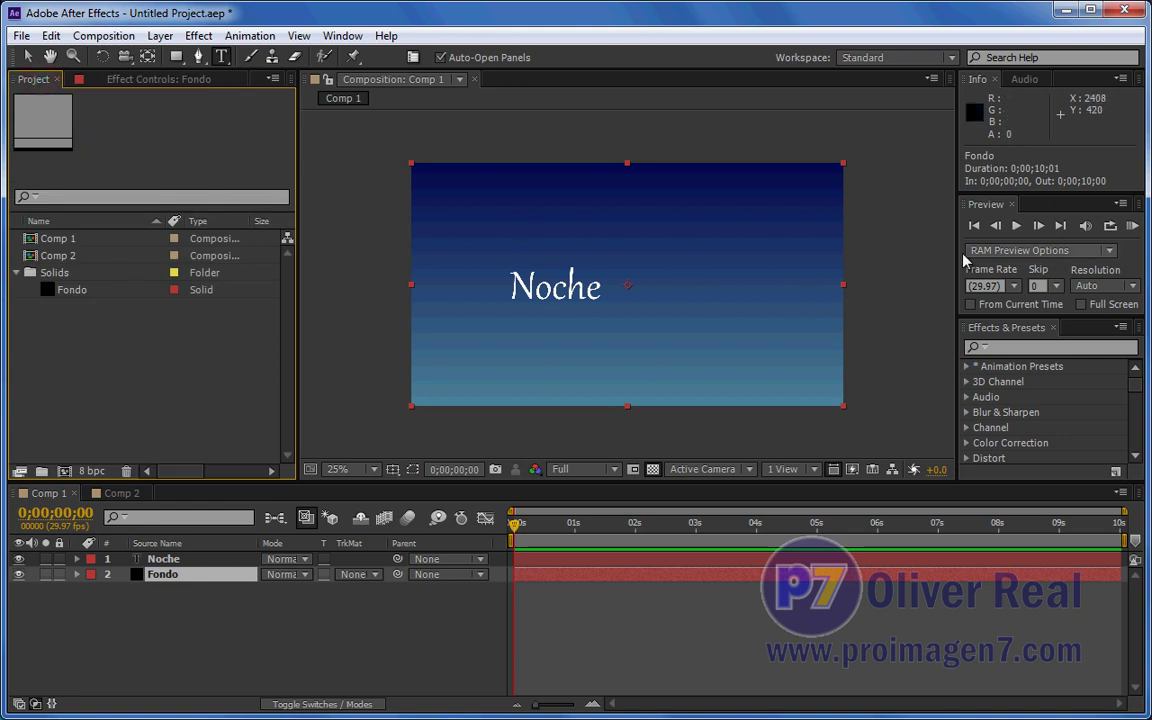
Open the Character panel and dock it in the same group, after Preview
{"action": "left_click", "coordinate": [342, 36]}
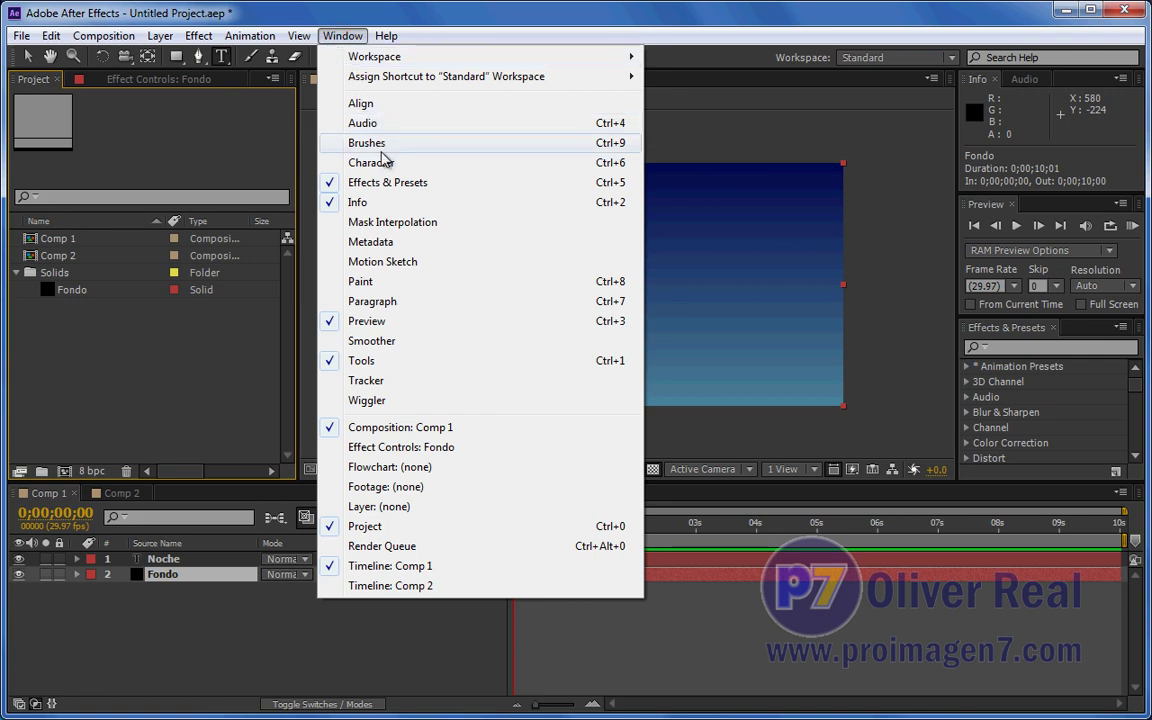
{"action": "left_click", "coordinate": [372, 162]}
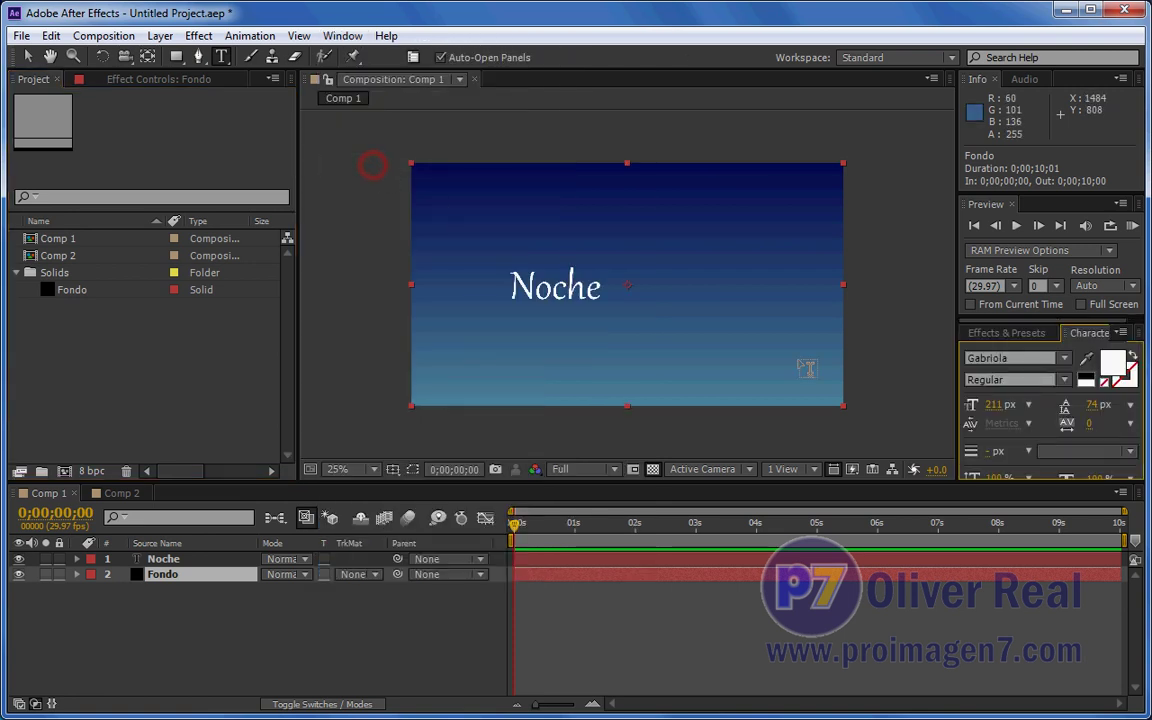
{"action": "left_click_drag", "start_coordinate": [1067, 336], "coordinate": [1060, 238]}
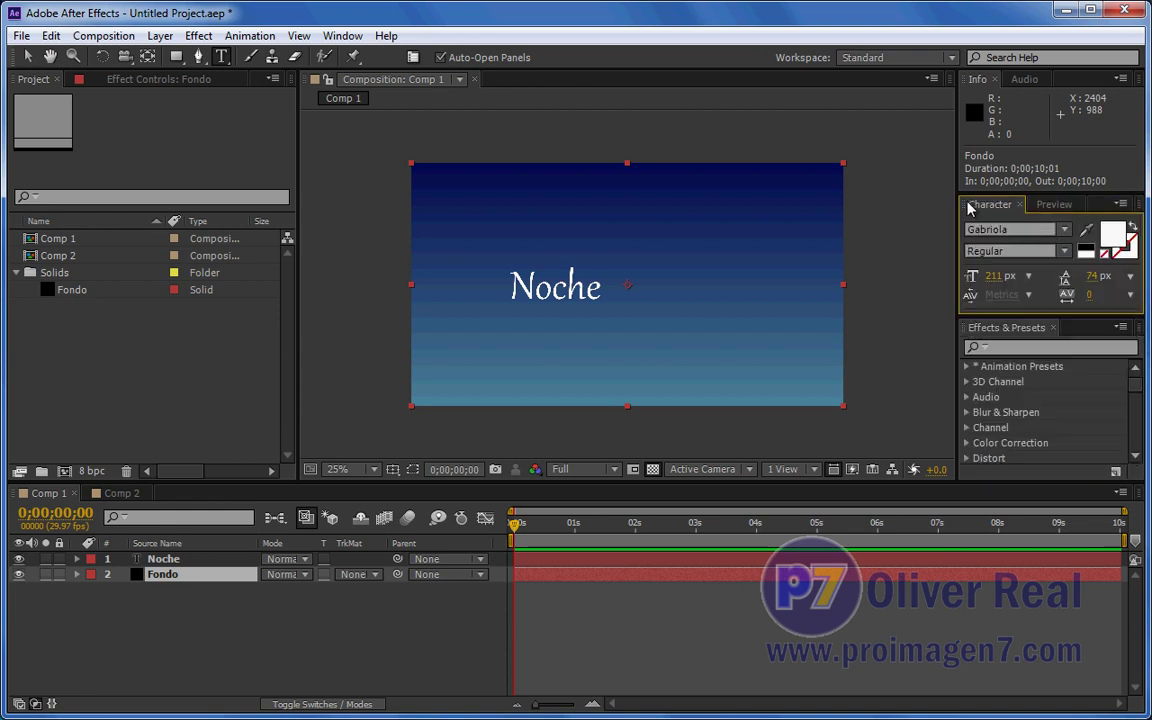
{"action": "left_click_drag", "start_coordinate": [968, 207], "coordinate": [1031, 231]}
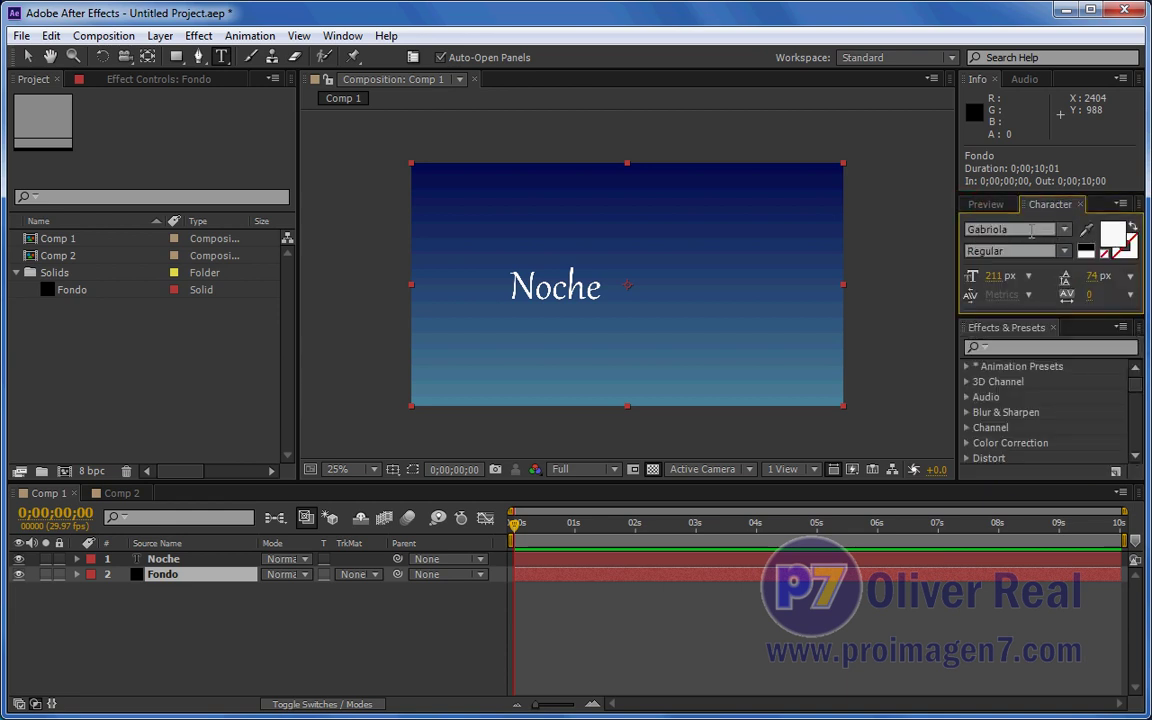
{"action": "left_click", "coordinate": [985, 205]}
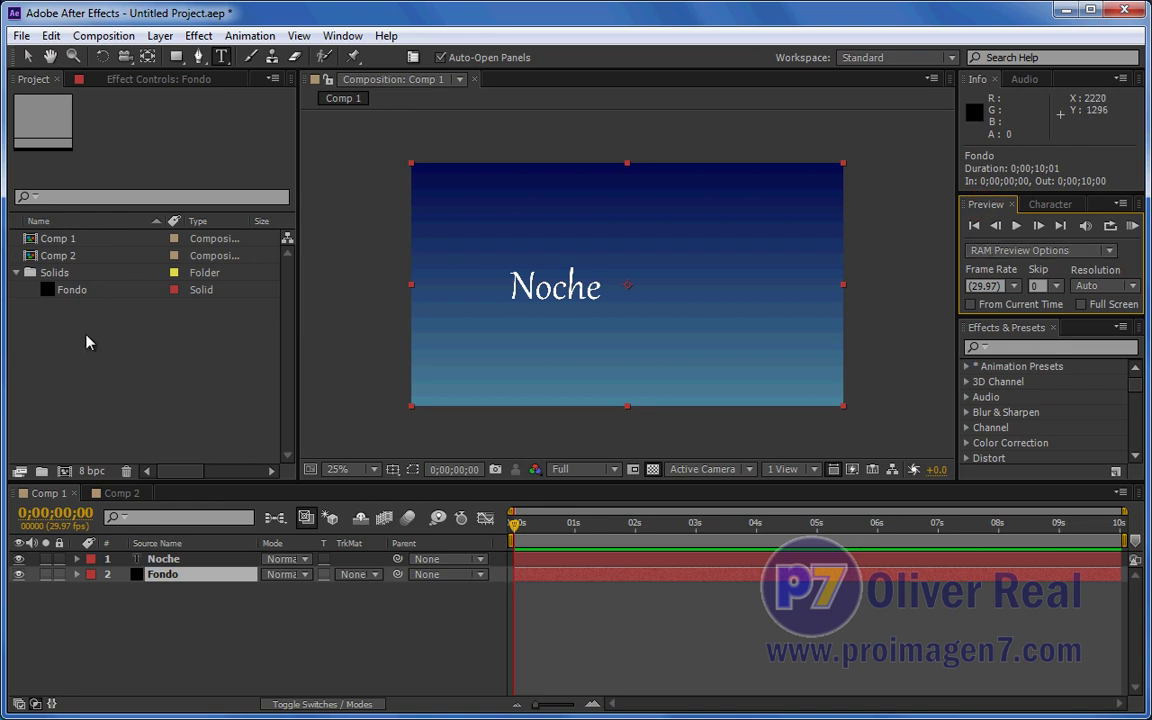
{"action": "left_click", "coordinate": [951, 58]}
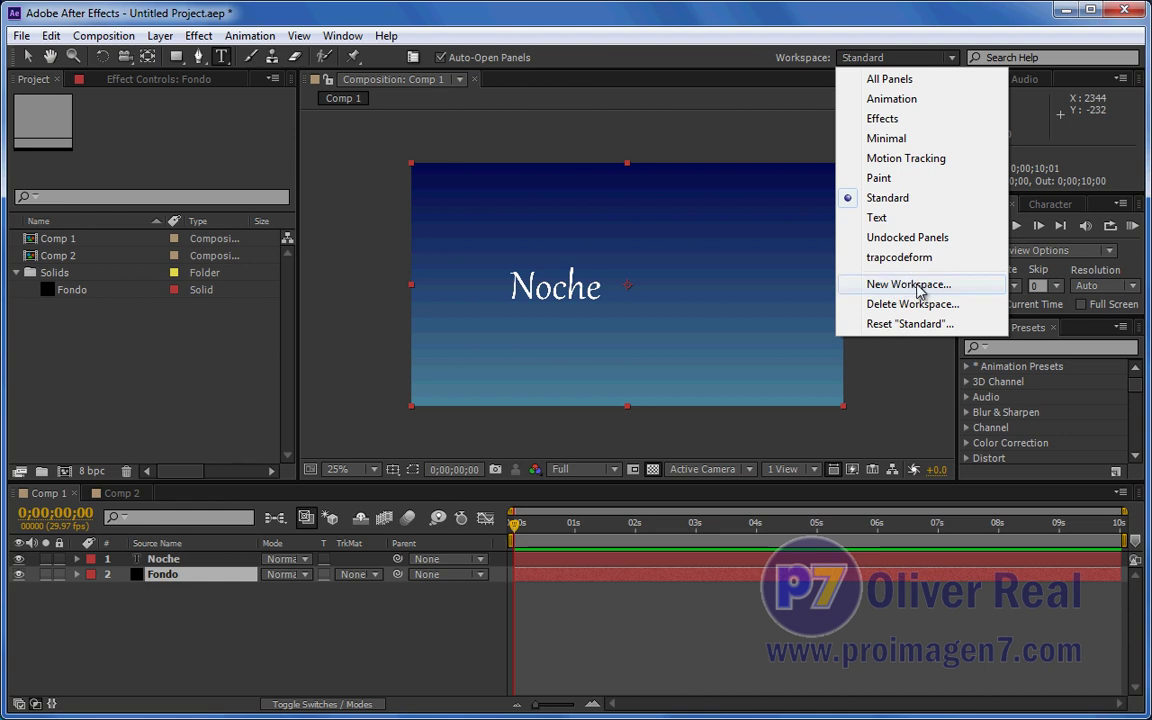
Save the current panel layout as a new workspace named 'Personalizado'
{"action": "left_click", "coordinate": [918, 286]}
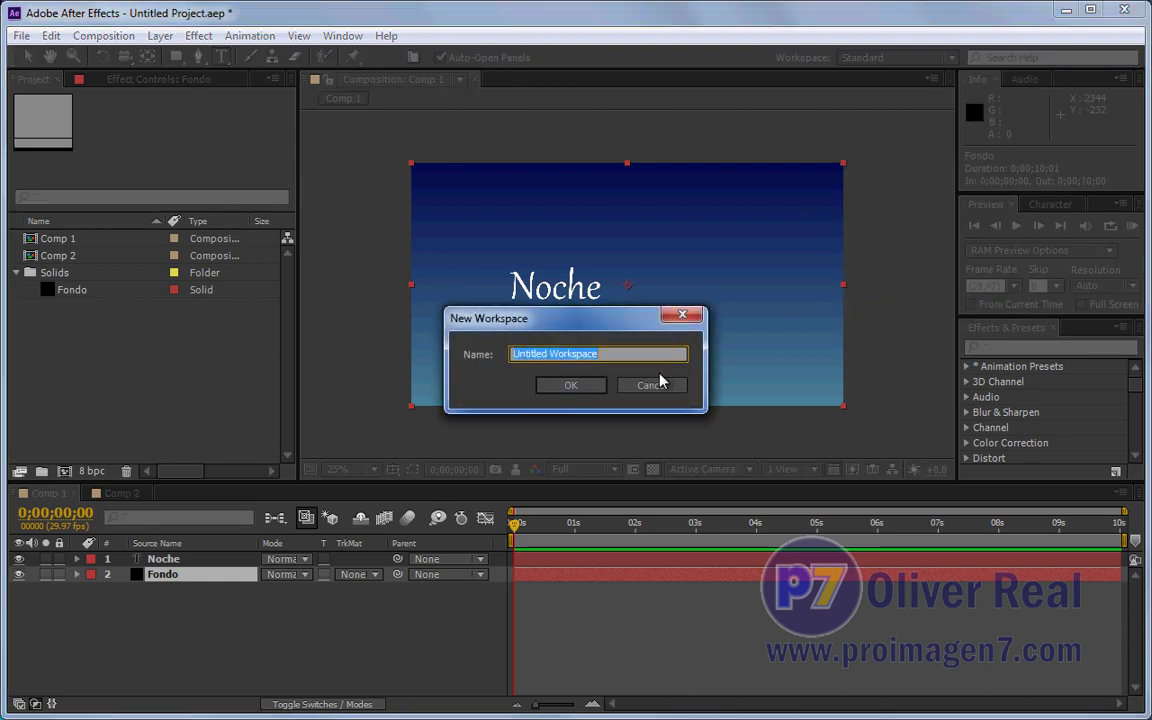
{"action": "type", "text": "Personalizado"}
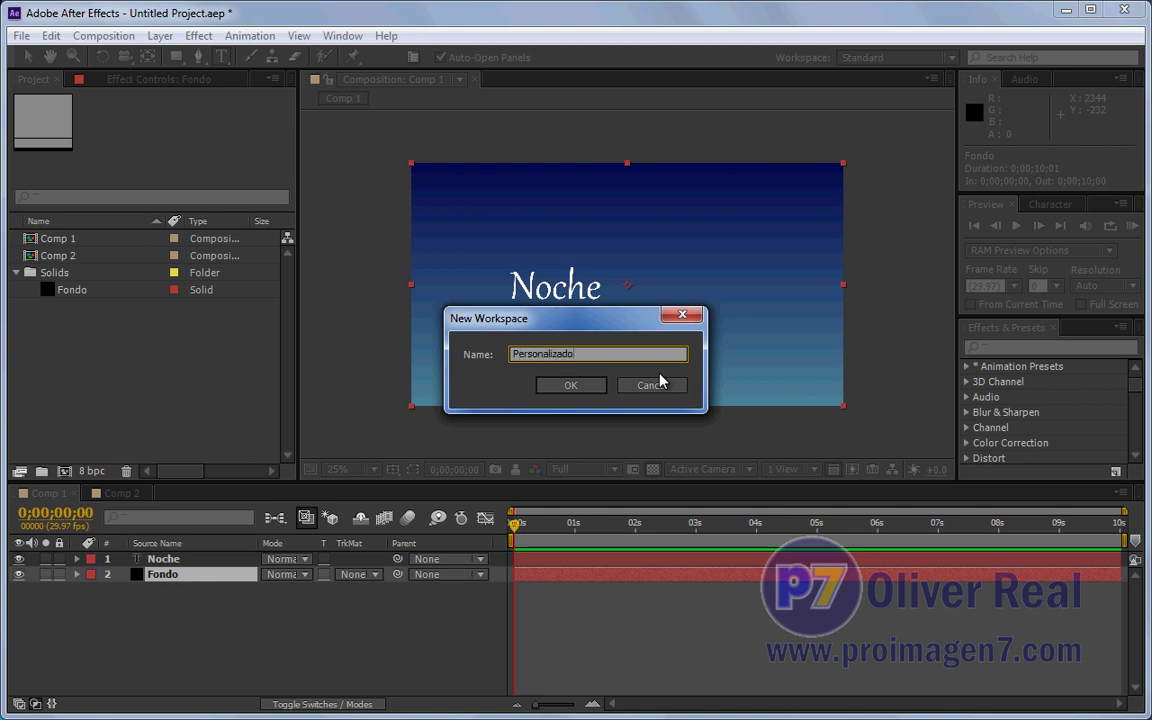
{"action": "left_click", "coordinate": [587, 385]}
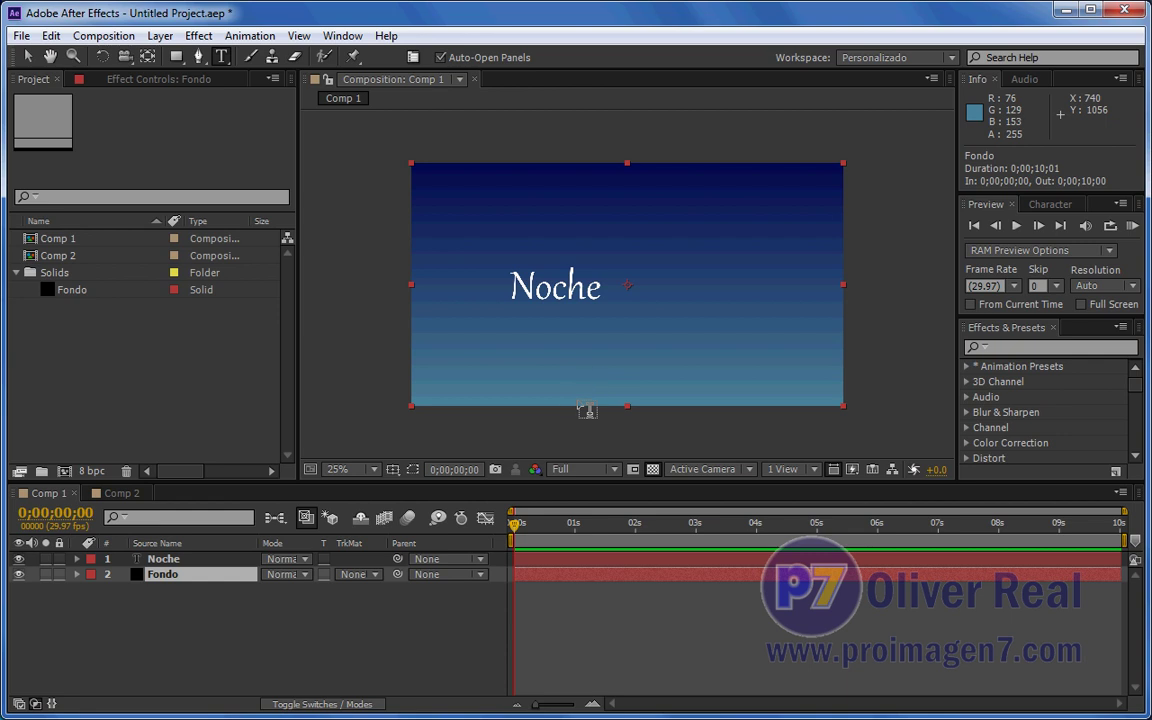
{"action": "left_click", "coordinate": [952, 58]}
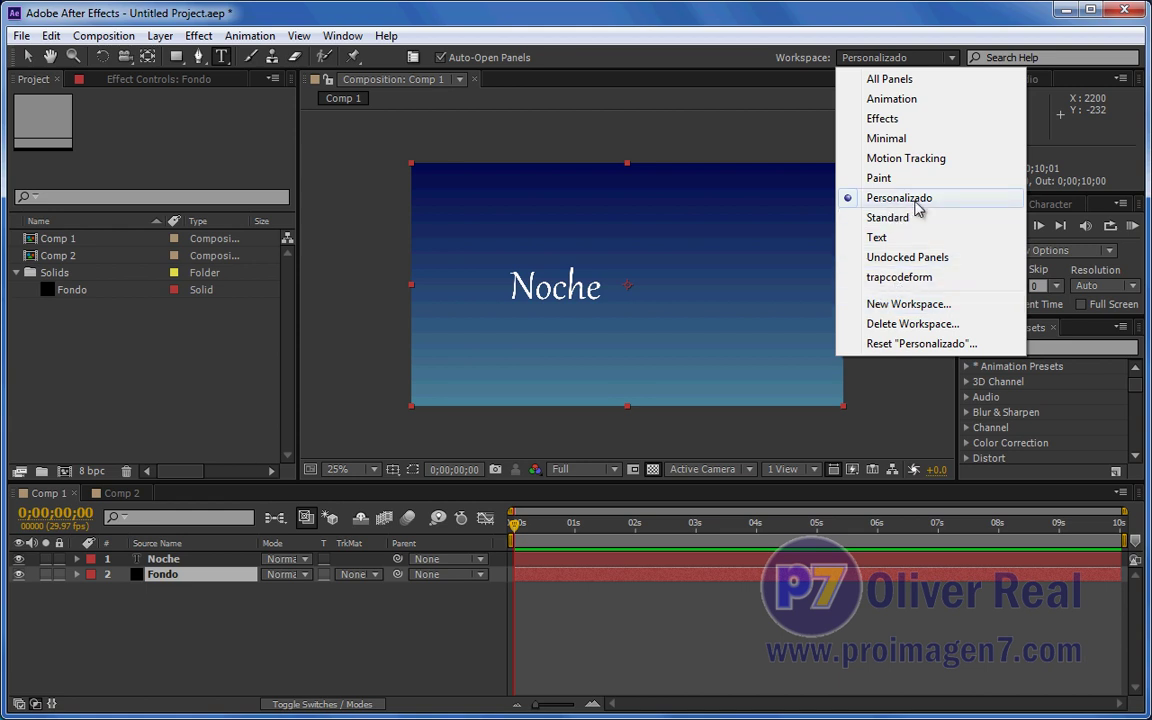
Close the Preview, Info, Audio and Effects & Presets panels
{"action": "left_click", "coordinate": [773, 150]}
{"action": "left_click", "coordinate": [1008, 203]}
{"action": "left_click", "coordinate": [1010, 203]}
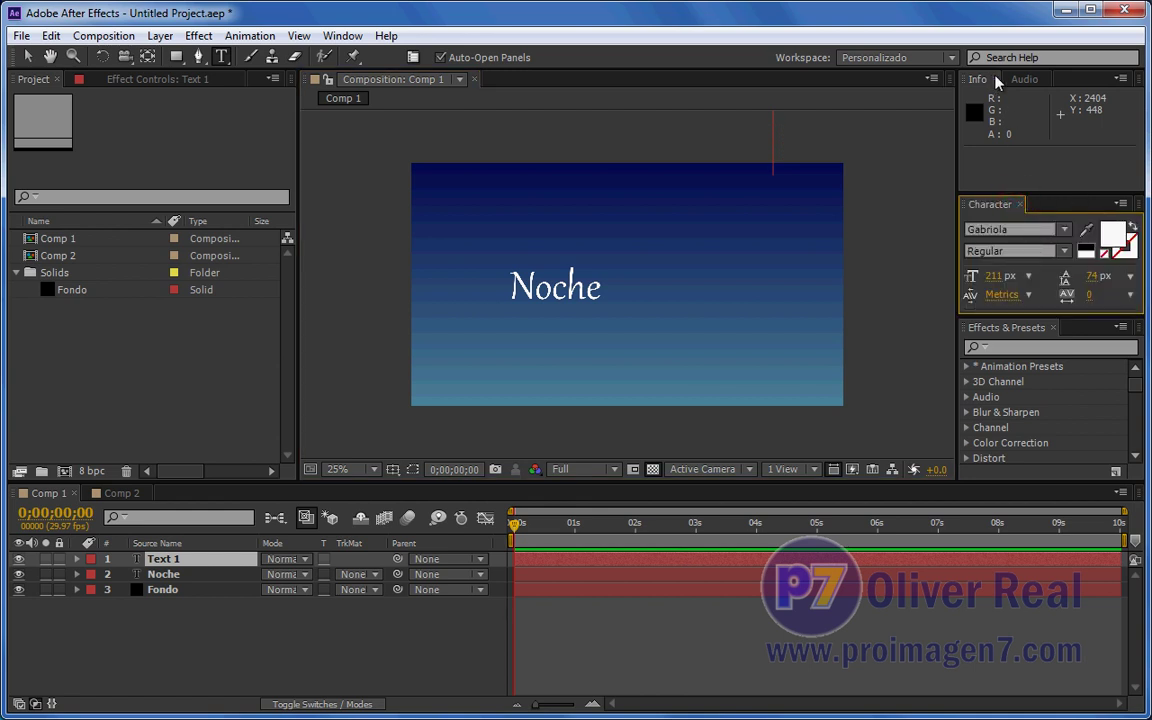
{"action": "left_click", "coordinate": [1000, 78]}
{"action": "left_click", "coordinate": [1002, 79]}
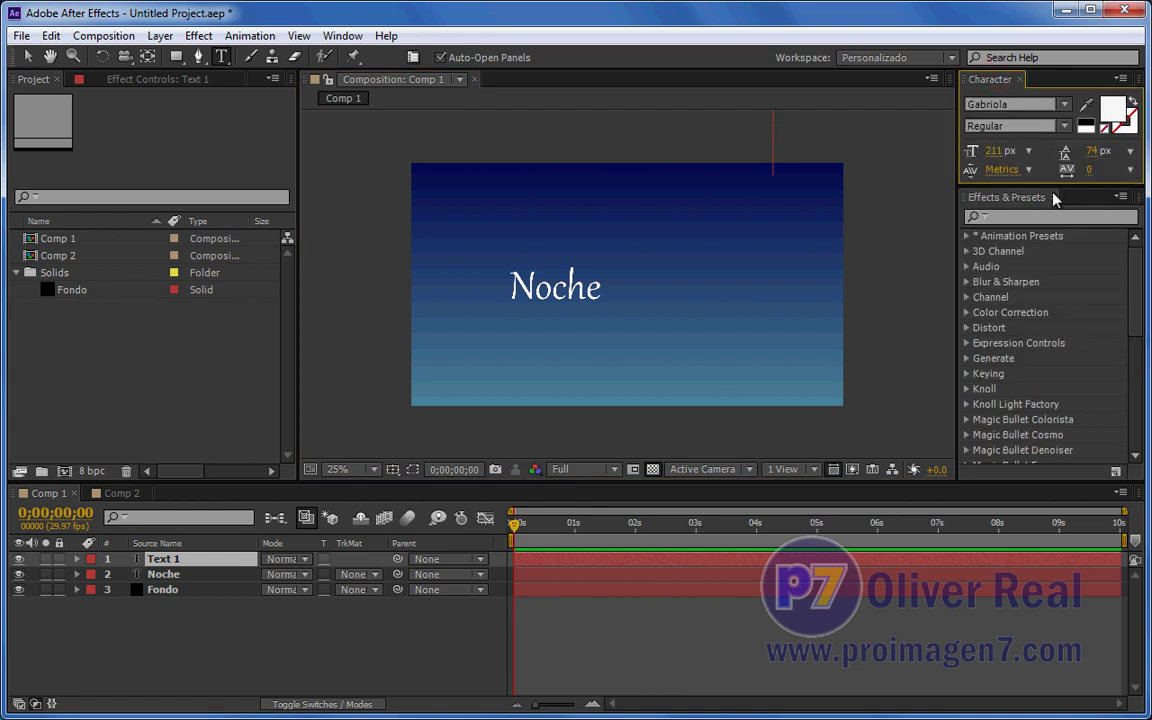
{"action": "left_click", "coordinate": [1054, 194]}
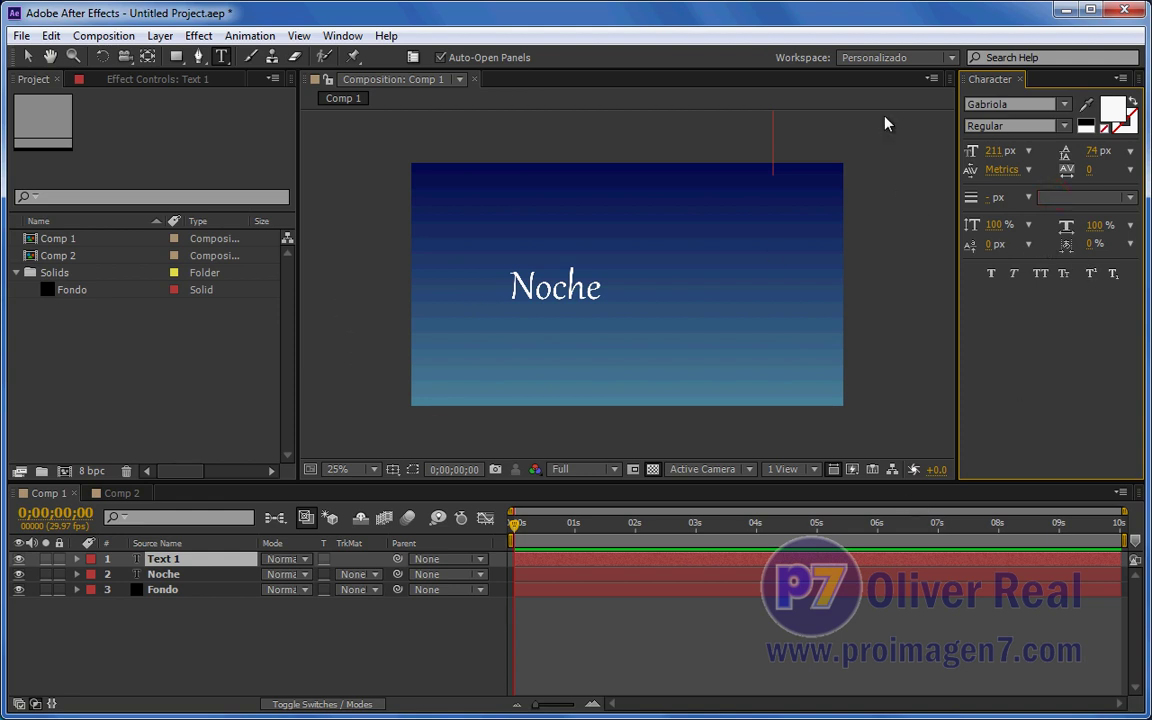
Reset the 'Personalizado' workspace to its saved layout
{"action": "left_click", "coordinate": [949, 58]}
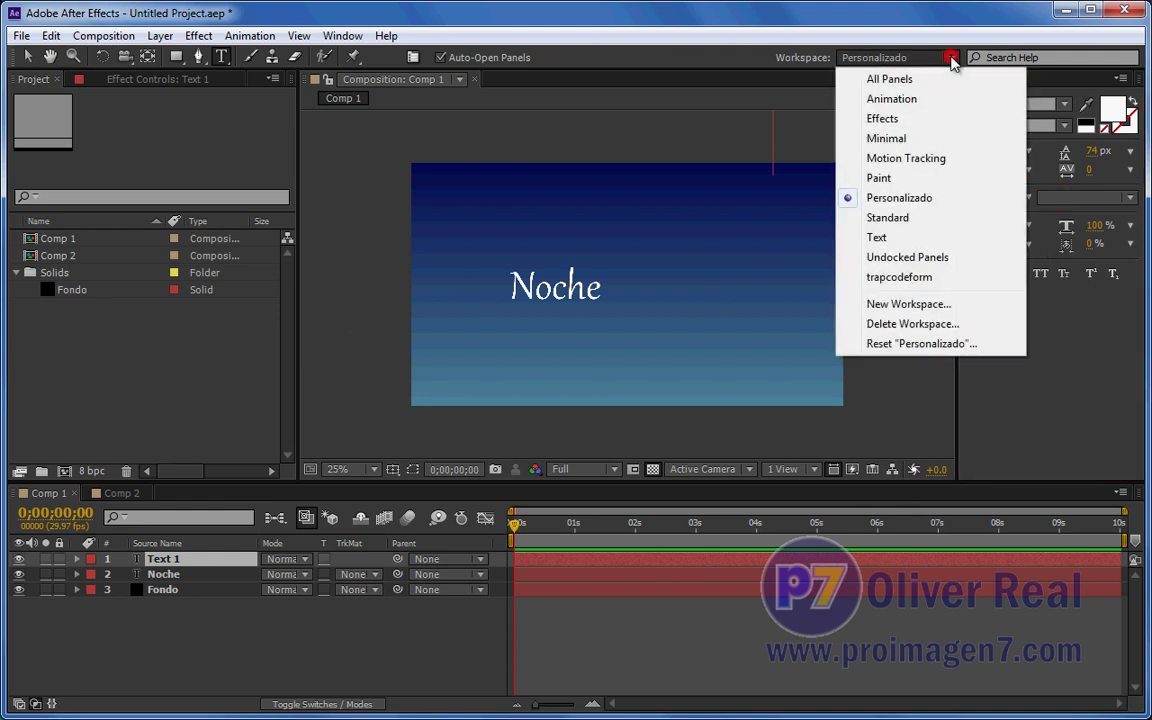
{"action": "left_click", "coordinate": [917, 344]}
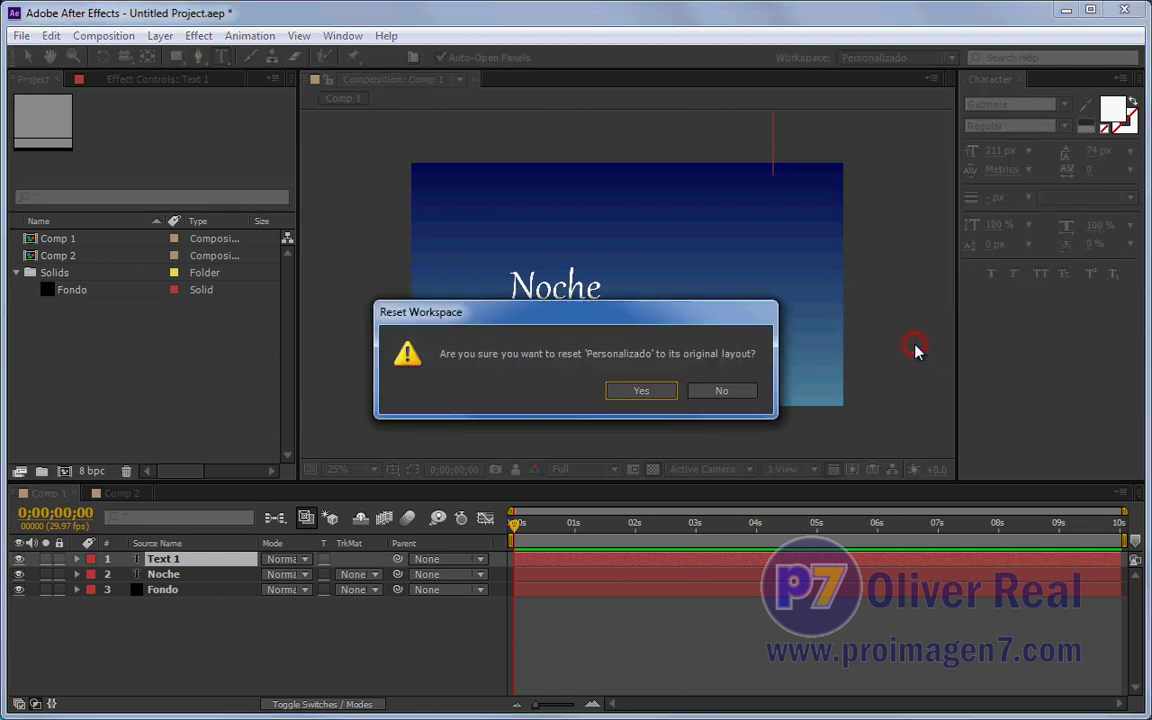
{"action": "left_click", "coordinate": [633, 389]}
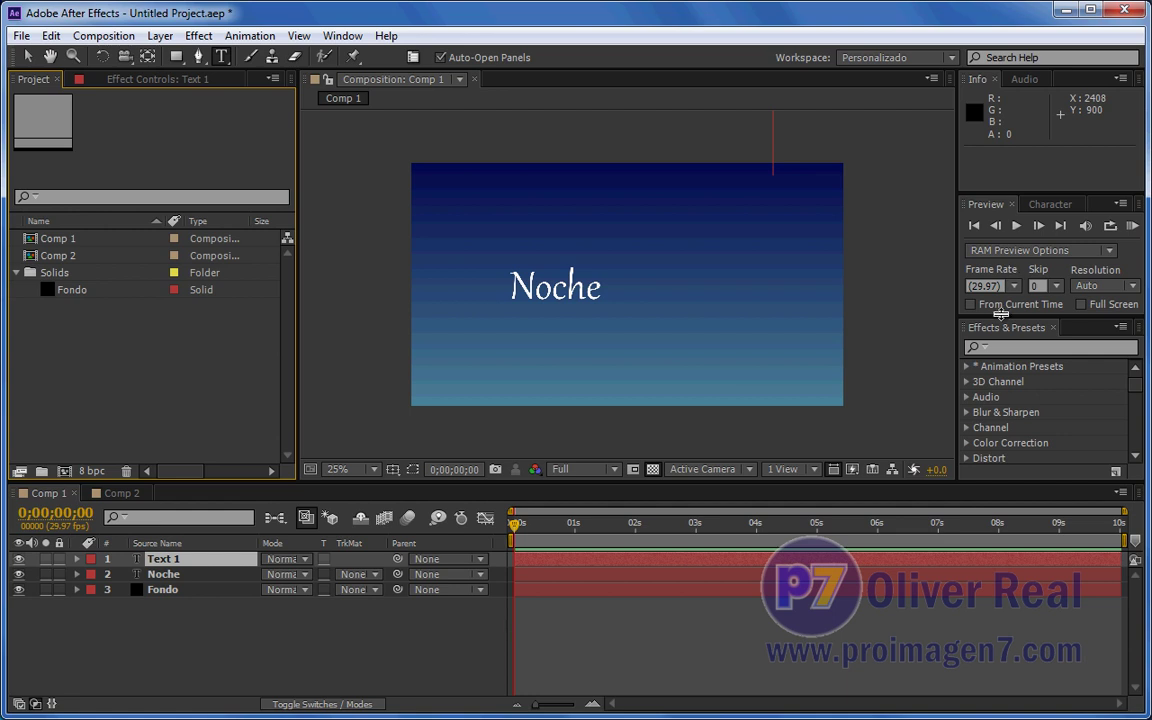
Resize the panel dividers so the Character panel's settings show in full
{"action": "left_click_drag", "start_coordinate": [1000, 318], "coordinate": [1011, 401]}
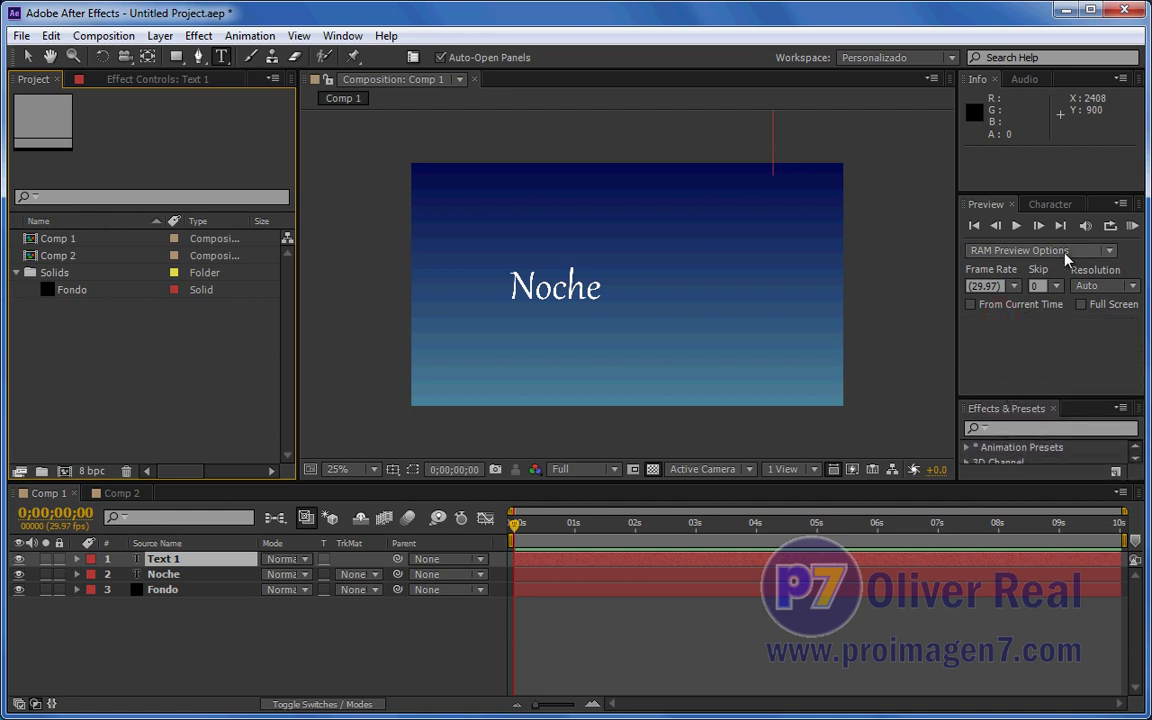
{"action": "left_click", "coordinate": [1050, 204]}
{"action": "left_click_drag", "start_coordinate": [1024, 397], "coordinate": [1026, 413]}
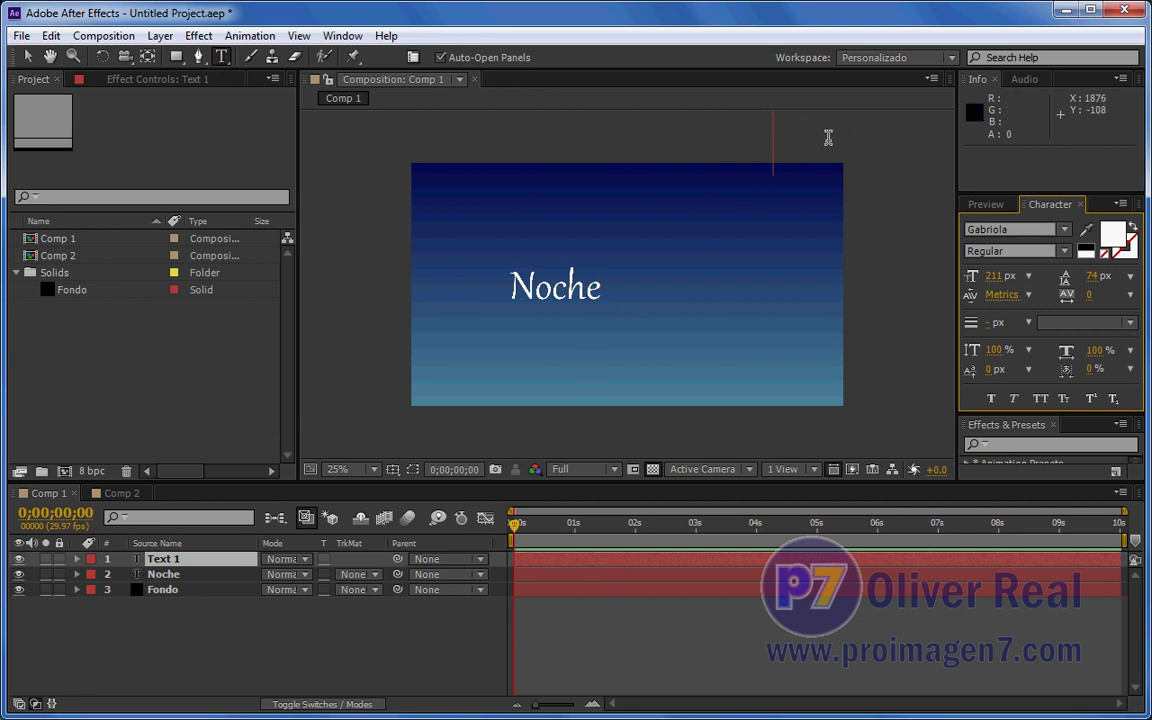
Delete the empty Text 1 layer, select Noche and switch to the Selection tool
{"action": "key", "text": "BackSpace"}
{"action": "key", "text": "Return"}
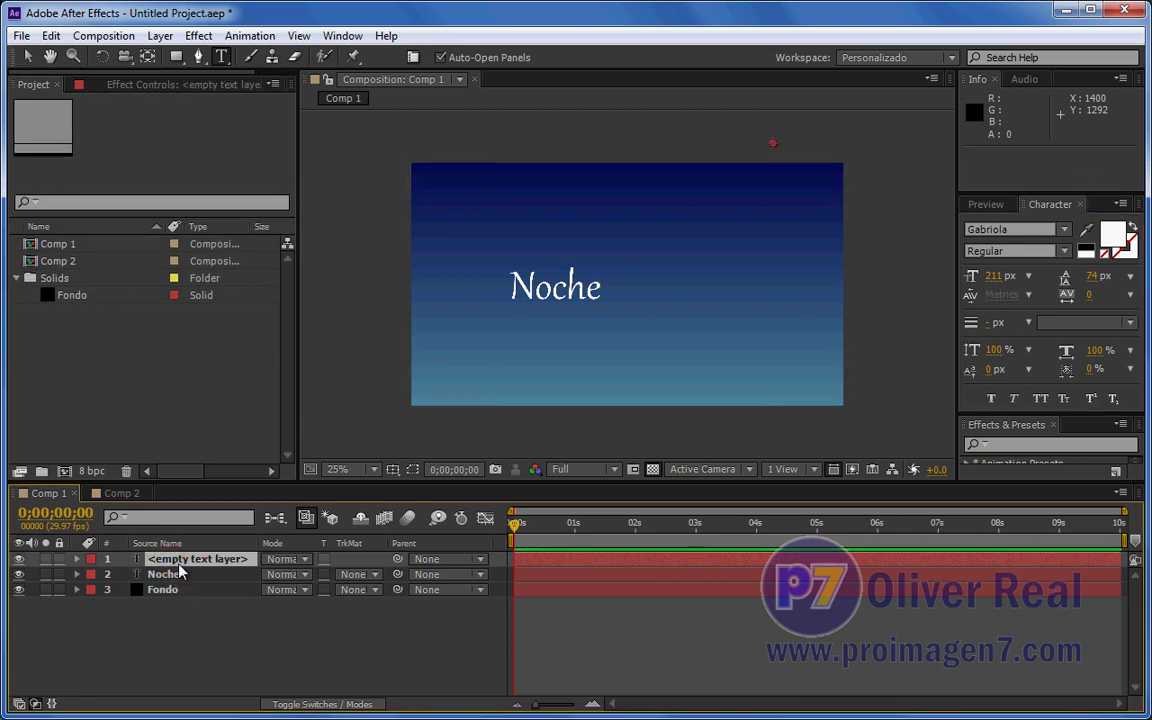
{"action": "key", "text": "Delete"}
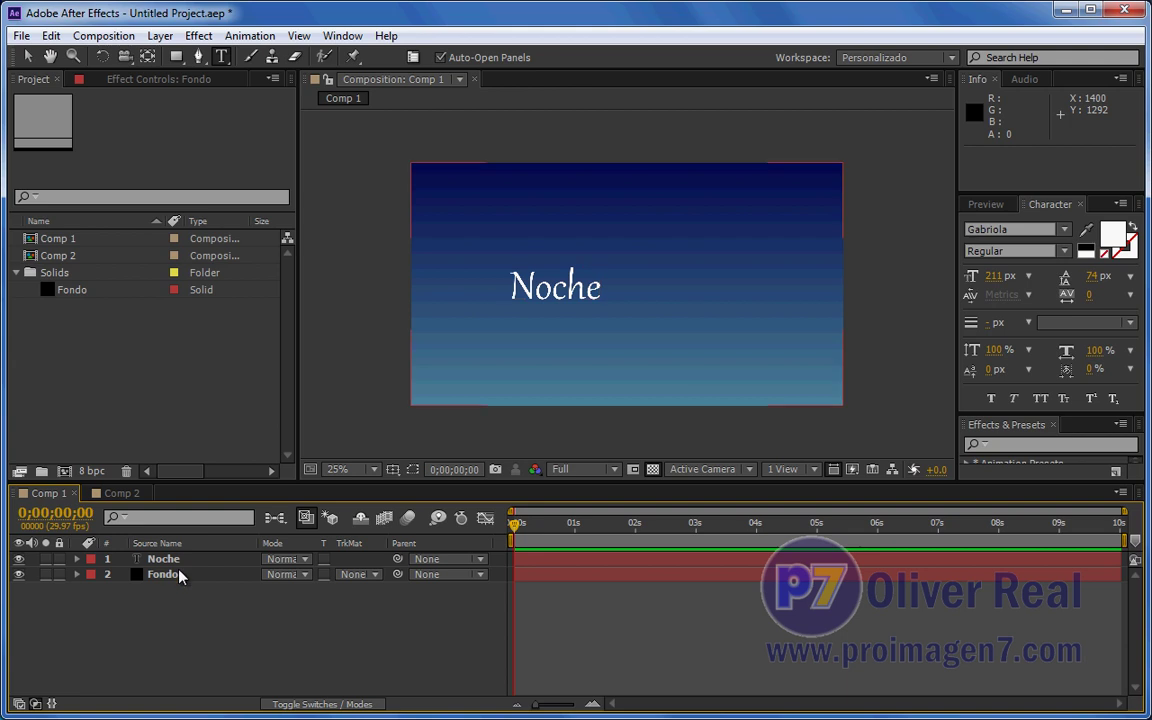
{"action": "left_click", "coordinate": [466, 590]}
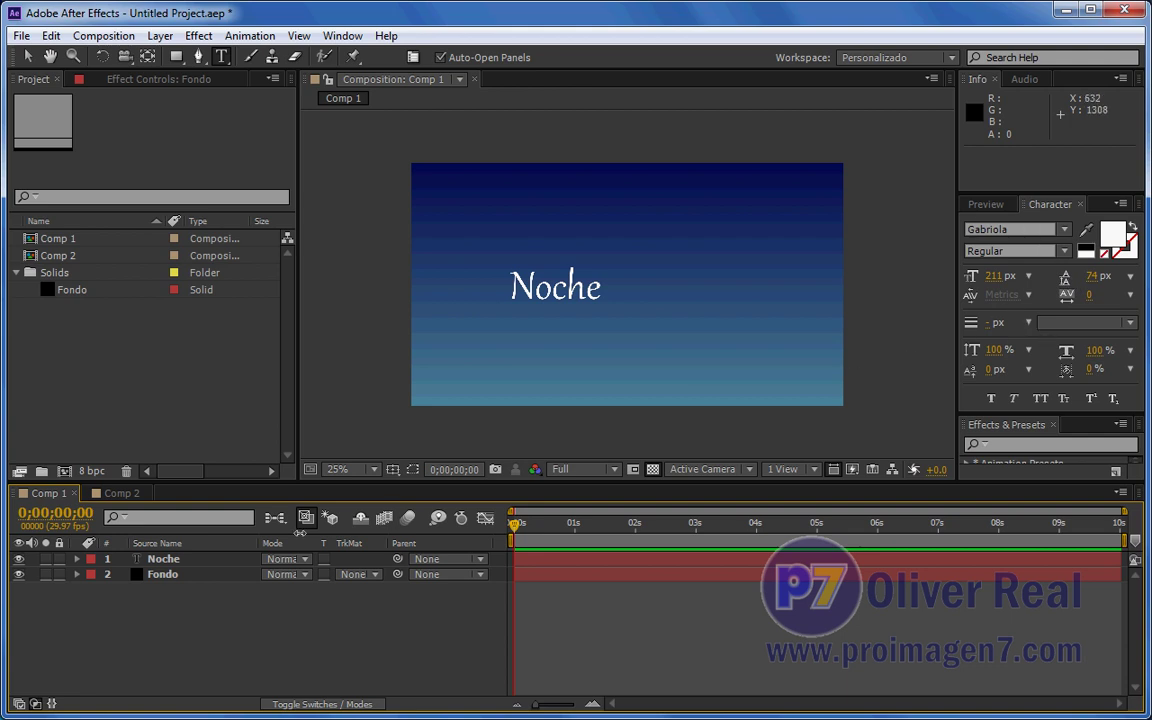
{"action": "left_click", "coordinate": [160, 560]}
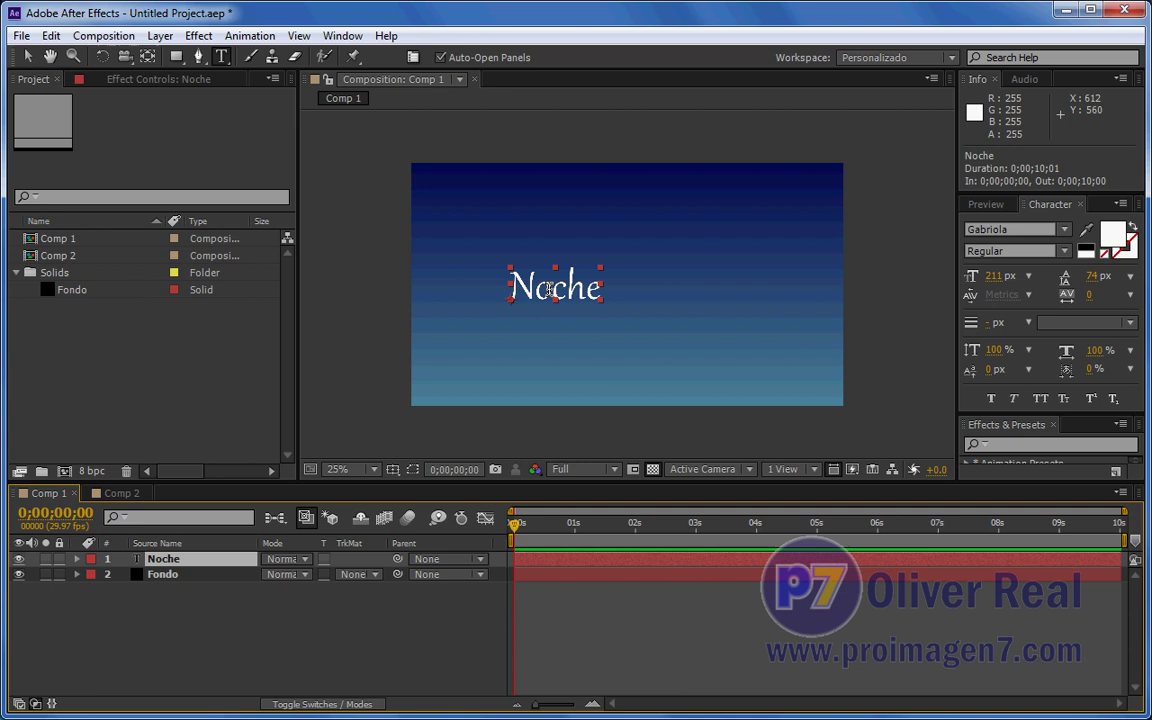
{"action": "left_click", "coordinate": [28, 57]}
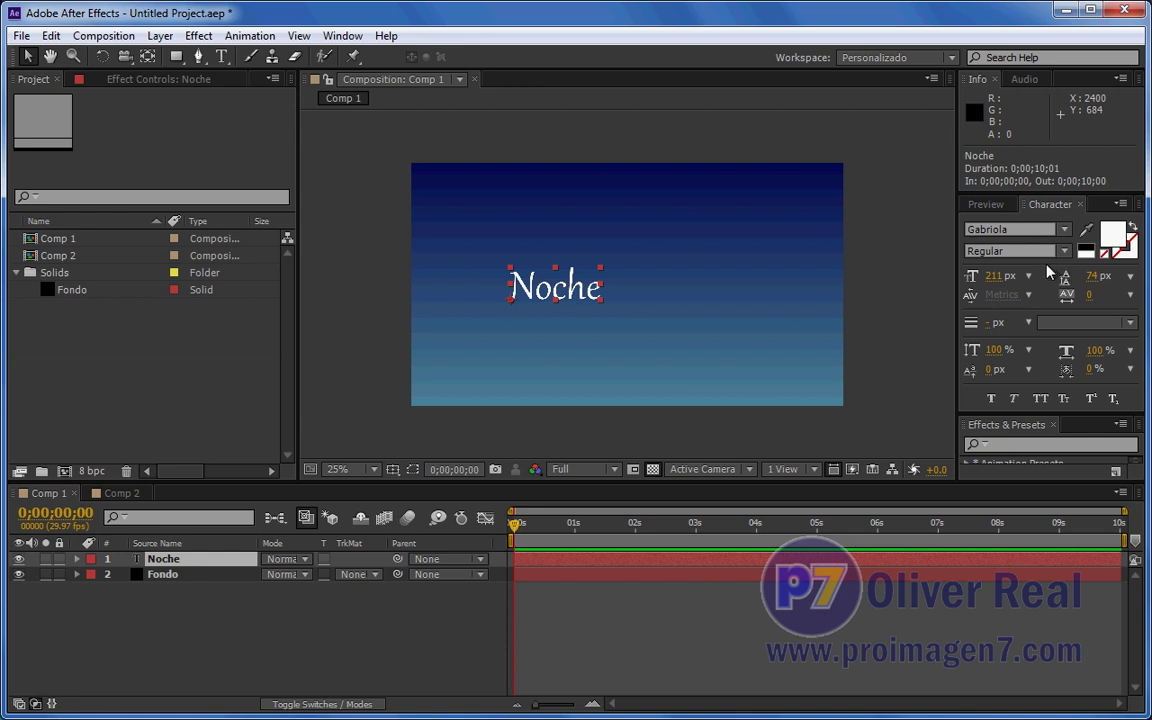
Try the Gautami, Bamf and BankGothic typefaces on the Noche text
{"action": "left_click", "coordinate": [1066, 230]}
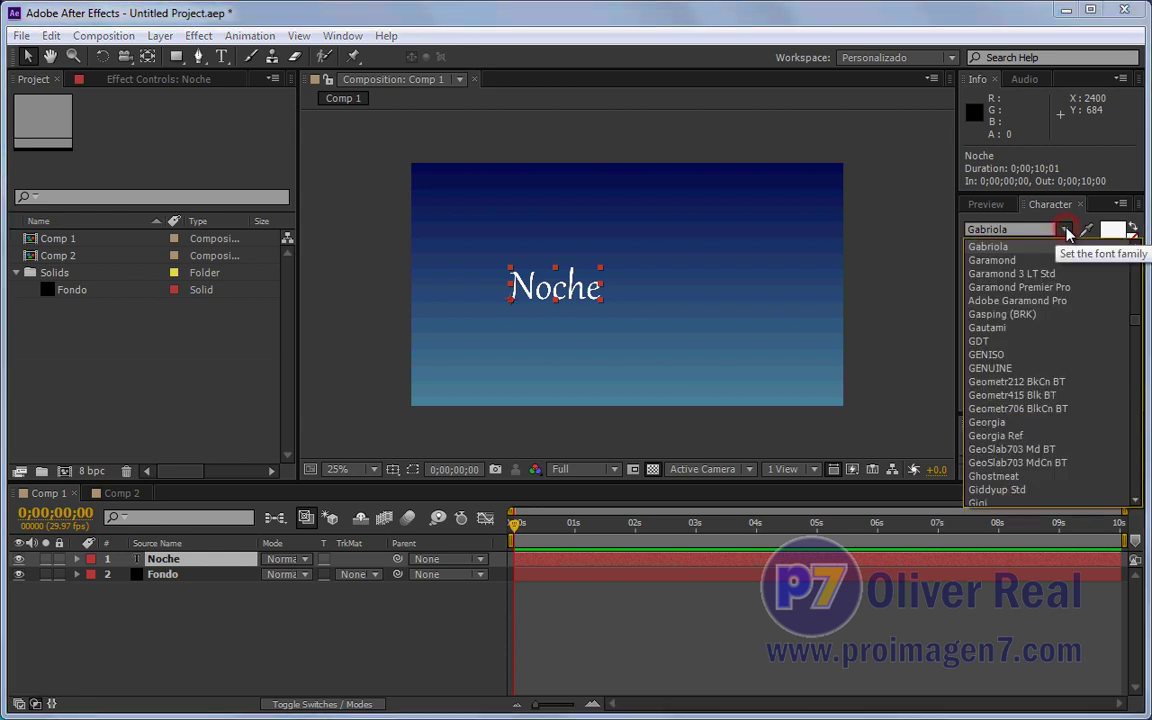
{"action": "left_click", "coordinate": [1008, 328]}
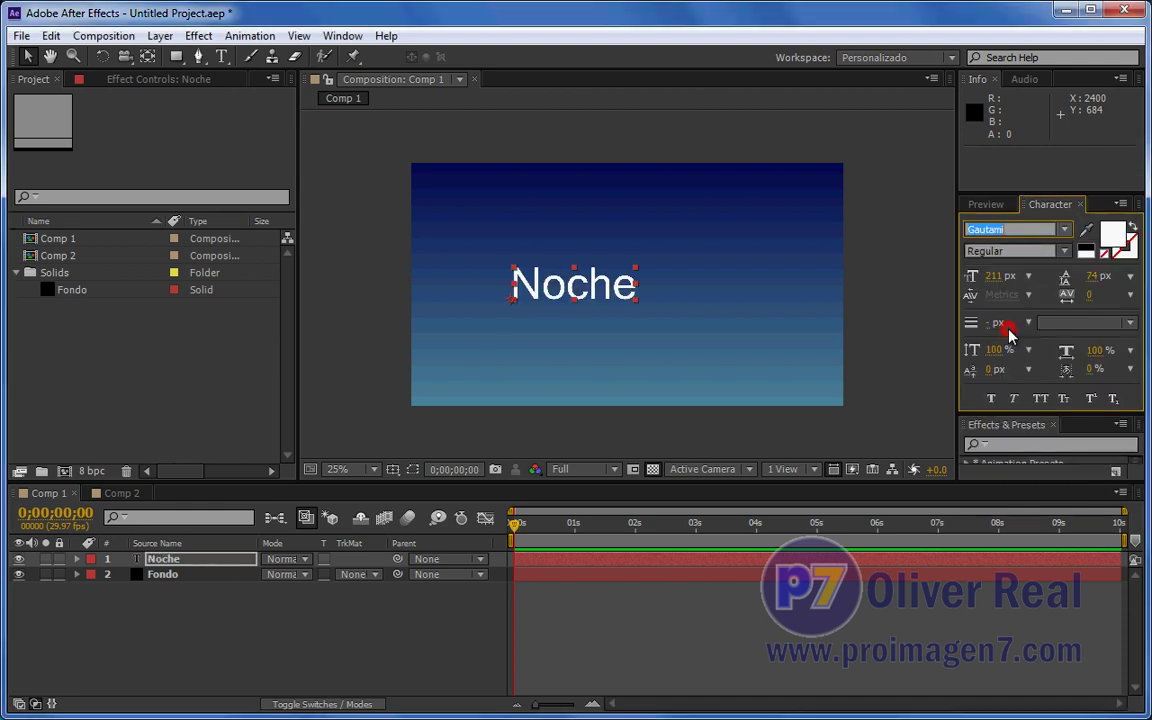
{"action": "left_click", "coordinate": [1066, 230]}
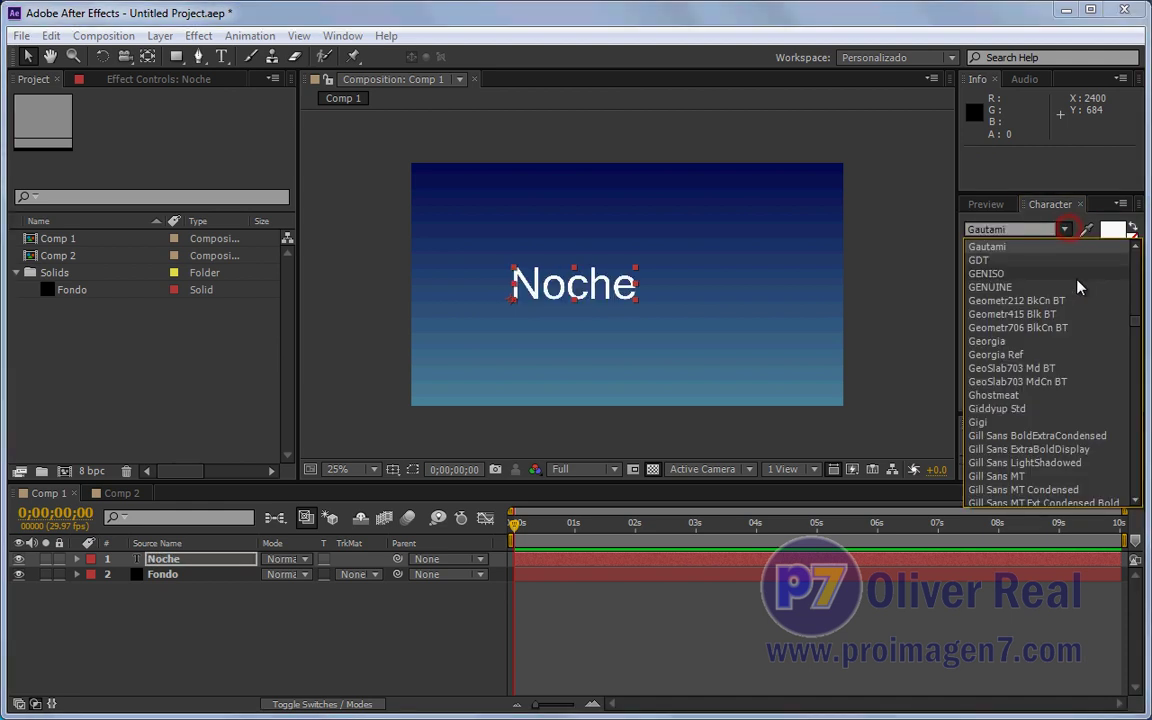
{"action": "mouse_move", "coordinate": [1134, 330]}
{"action": "left_mouse_down"}
{"action": "mouse_move", "coordinate": [1134, 425]}
{"action": "mouse_move", "coordinate": [1122, 287]}
{"action": "left_mouse_up"}
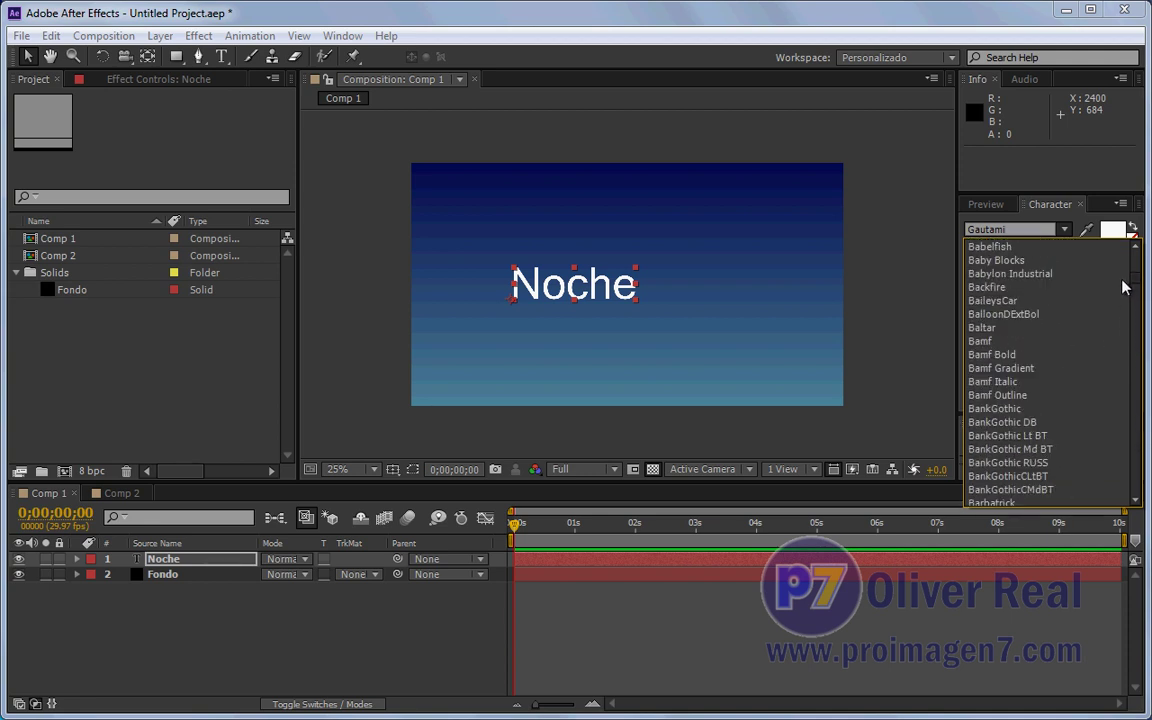
{"action": "left_click", "coordinate": [995, 341]}
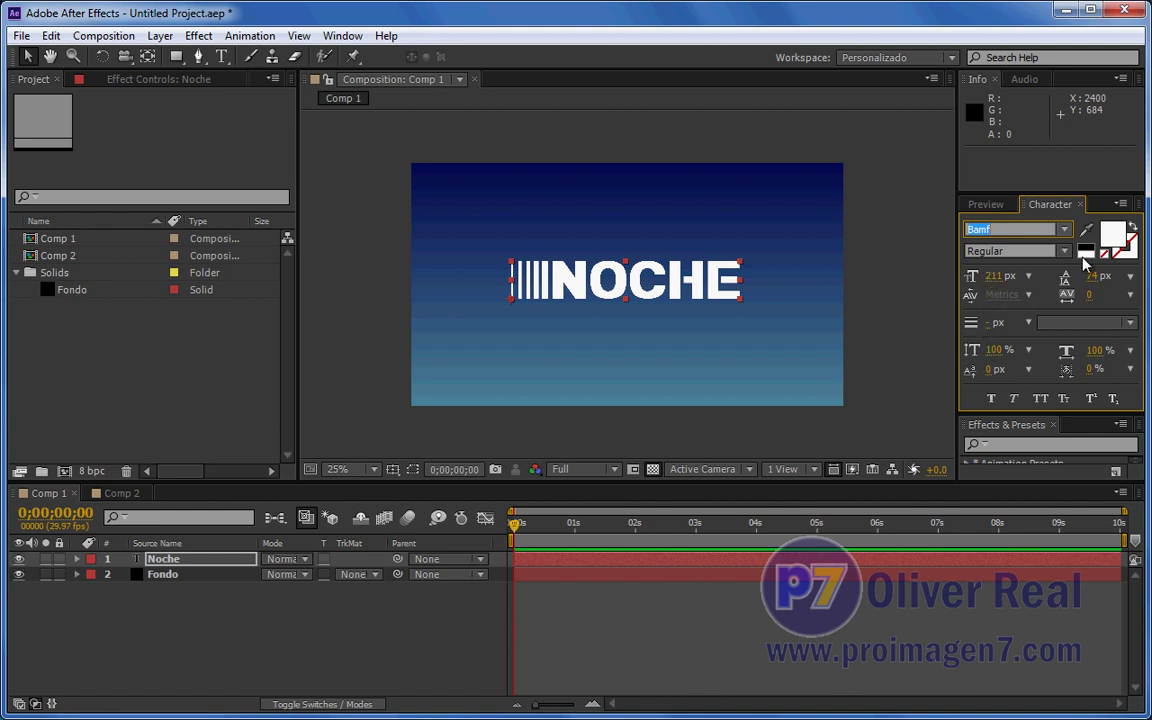
{"action": "left_click", "coordinate": [1020, 251]}
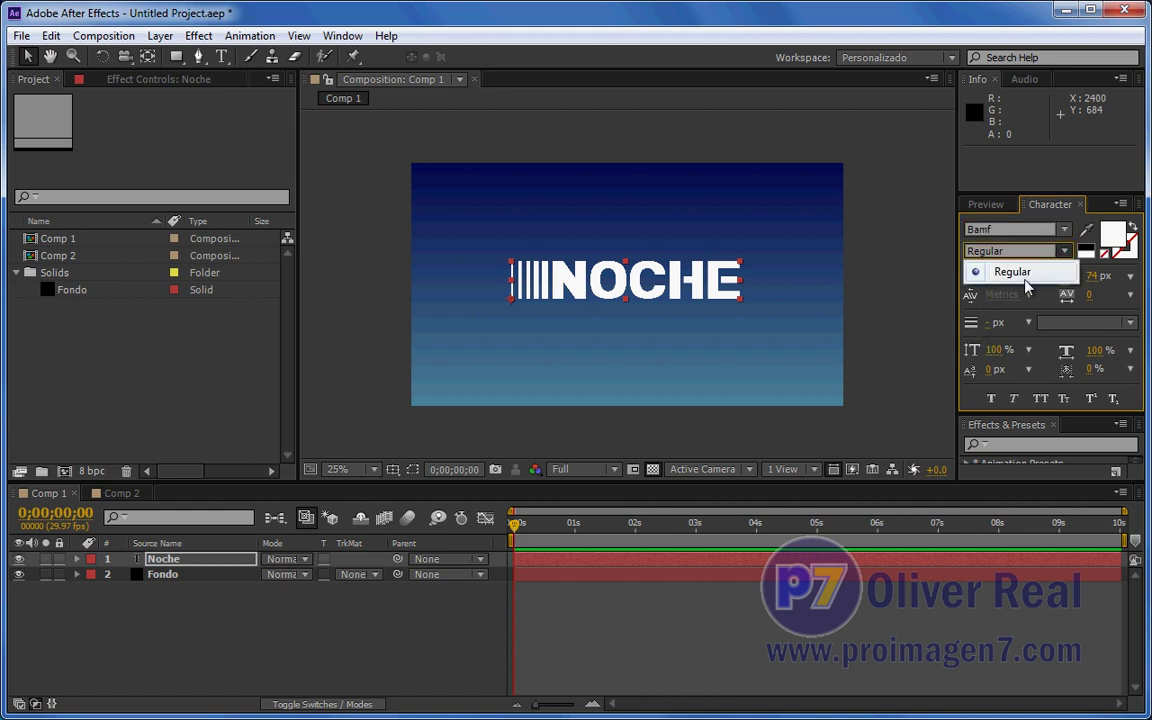
{"action": "left_click", "coordinate": [1064, 229]}
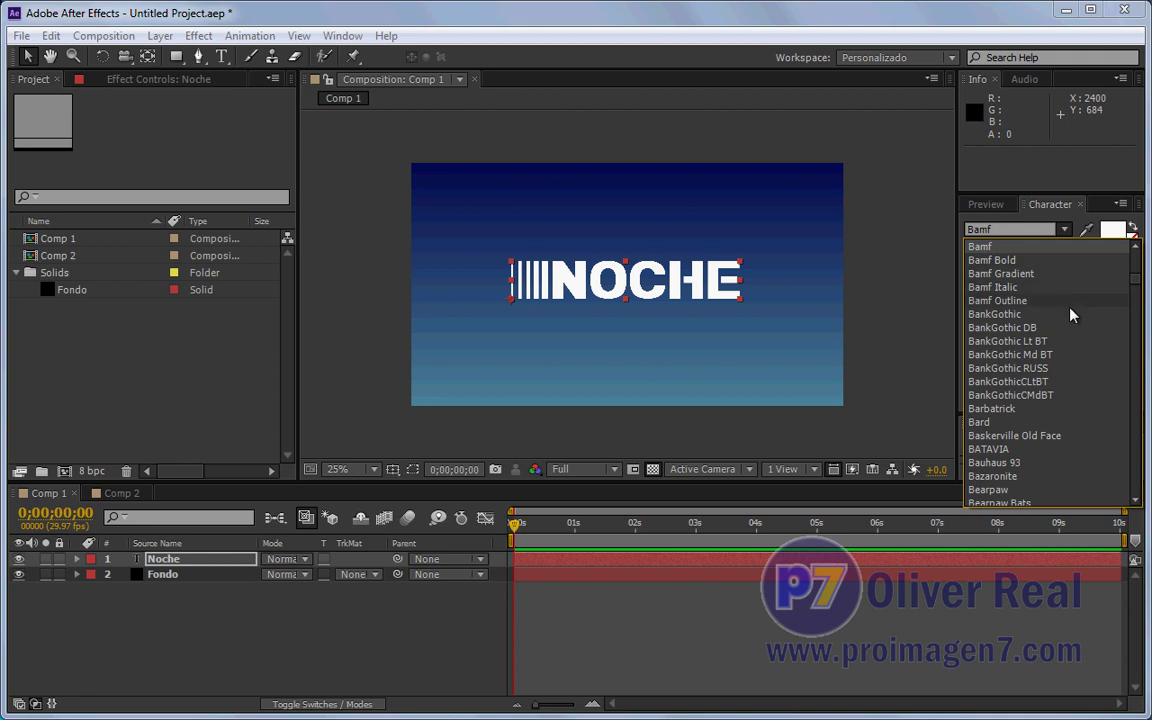
{"action": "left_click", "coordinate": [995, 314]}
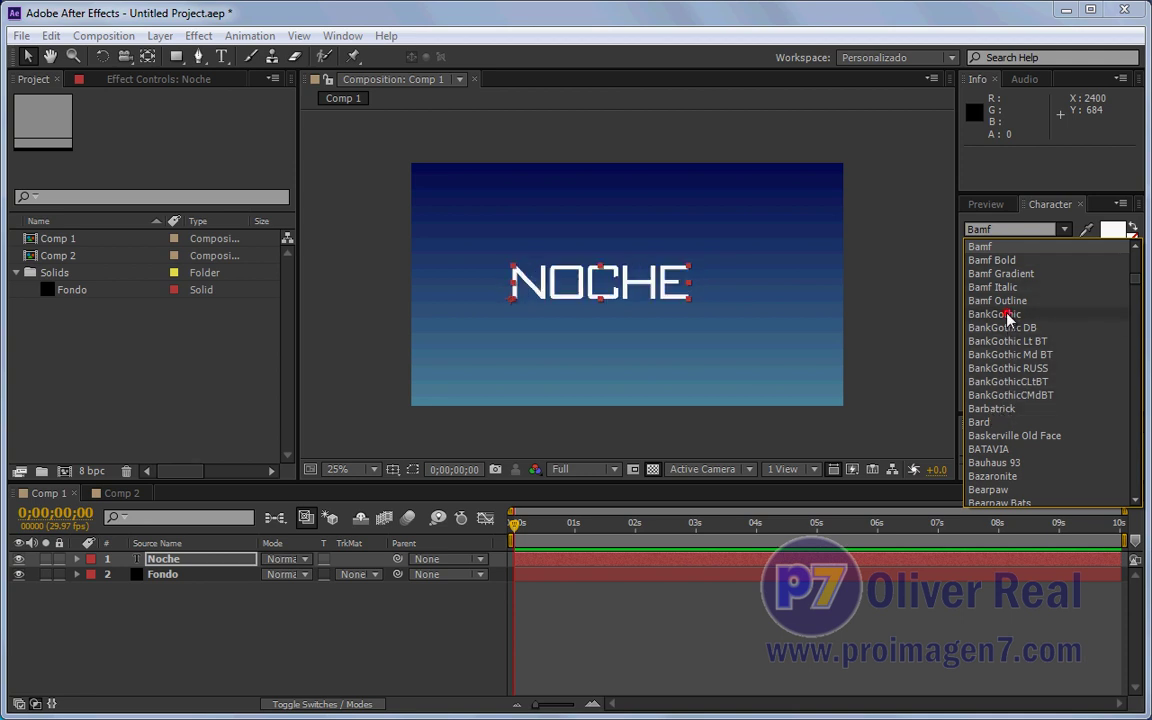
Set the Noche font to Arial by typing it into the font field
{"action": "left_click", "coordinate": [1064, 251]}
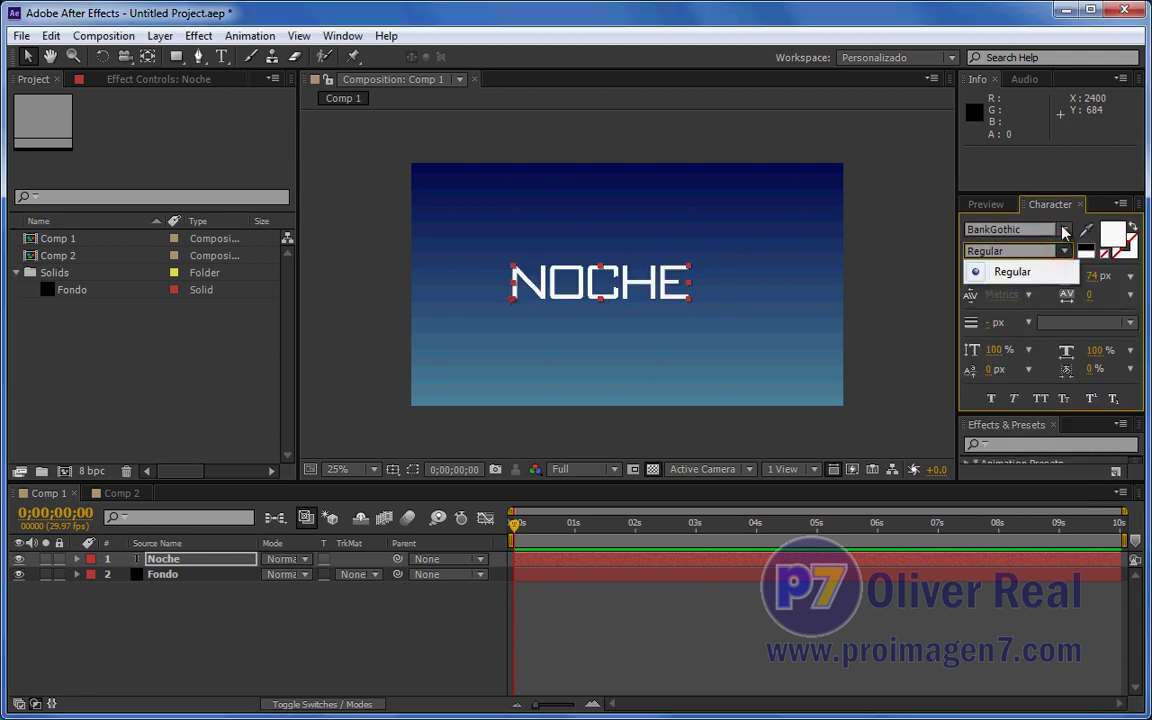
{"action": "left_click", "coordinate": [1064, 229]}
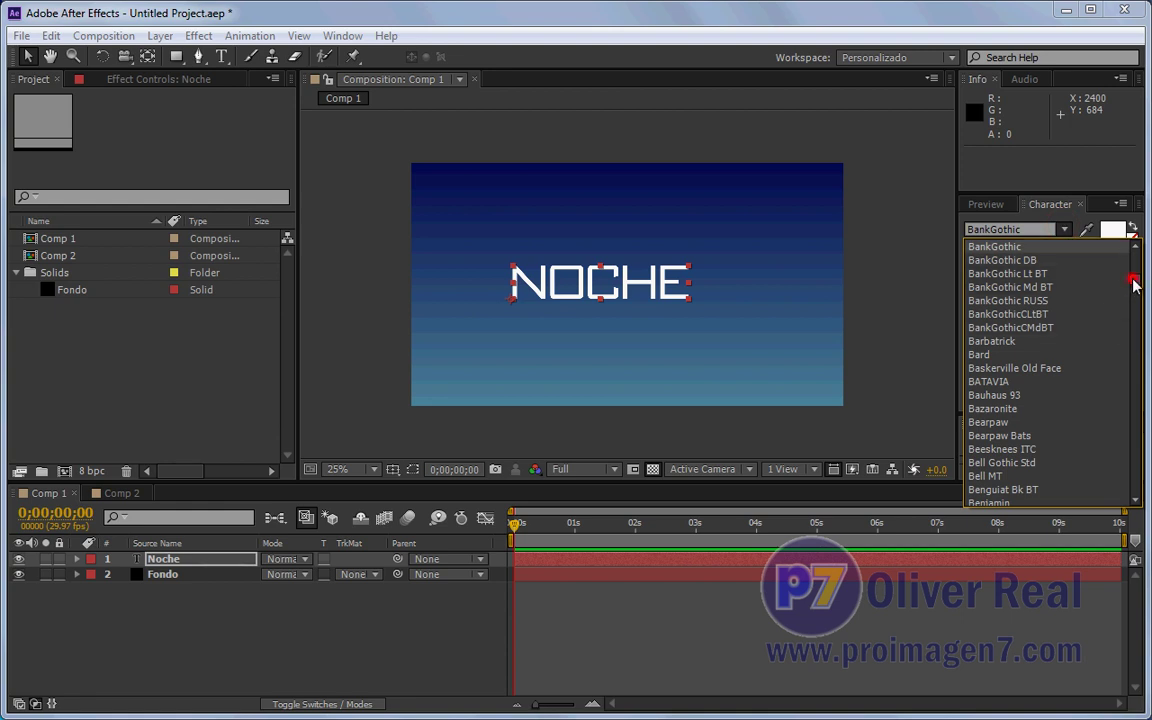
{"action": "left_click_drag", "start_coordinate": [1134, 276], "coordinate": [1144, 268]}
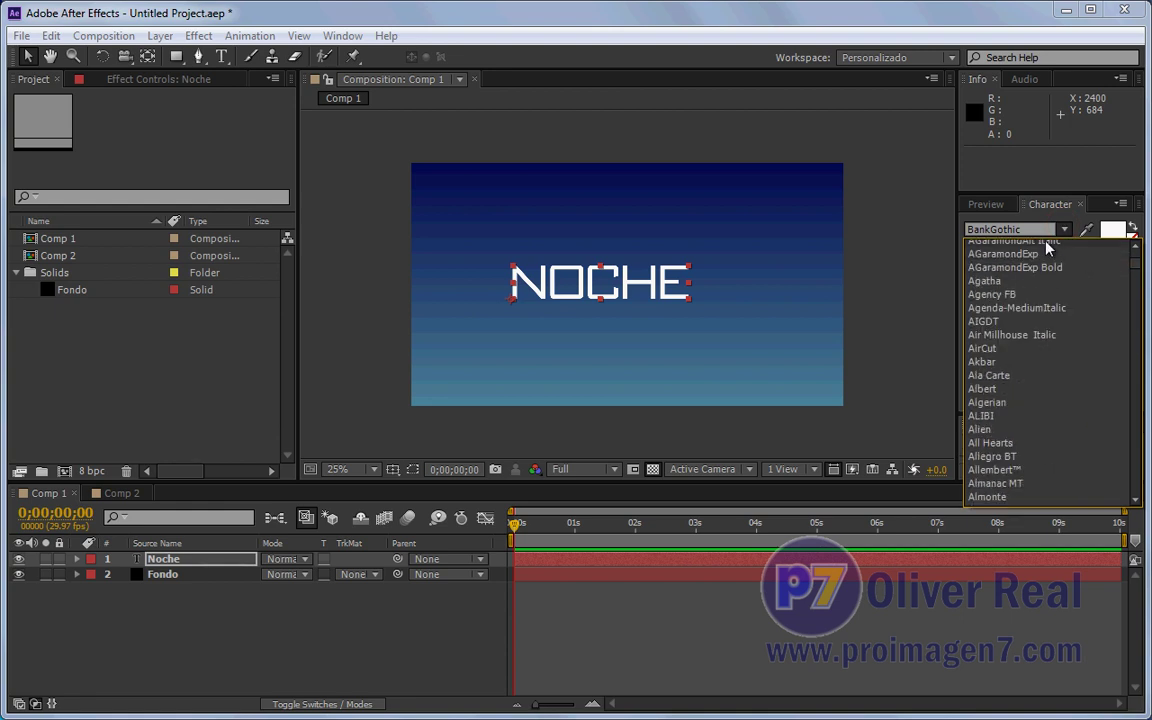
{"action": "left_click", "coordinate": [1030, 229]}
{"action": "type", "text": "Arial"}
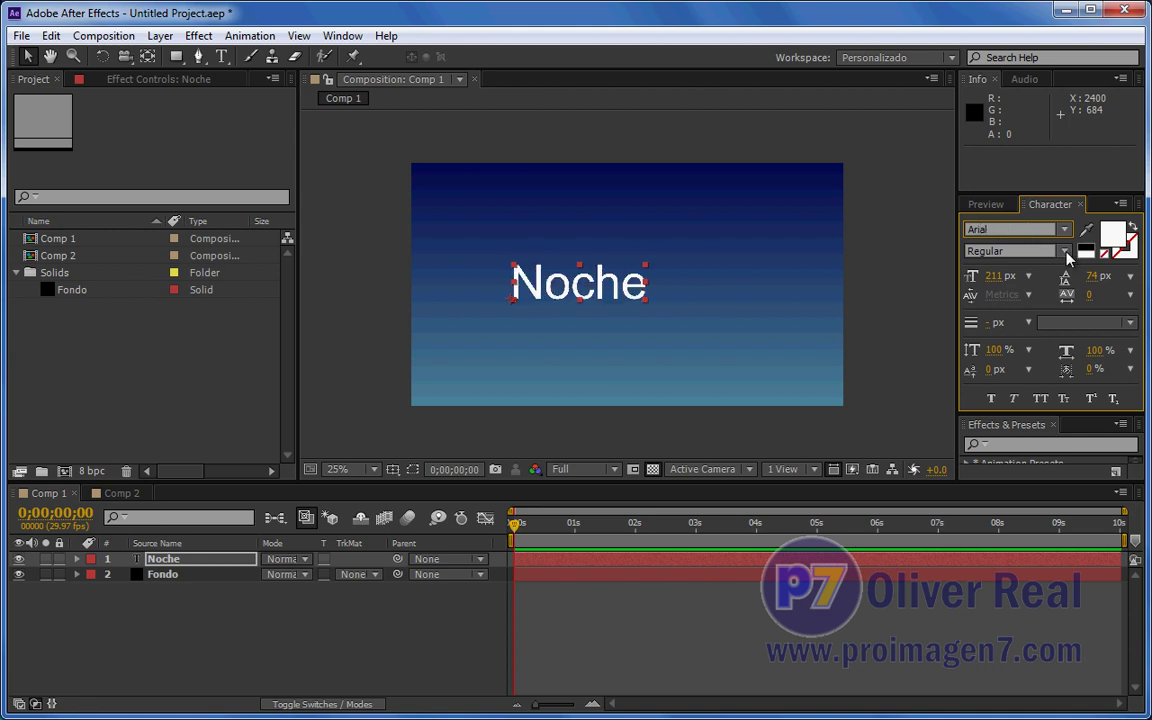
{"action": "left_click", "coordinate": [1063, 251]}
{"action": "left_click", "coordinate": [1031, 273]}
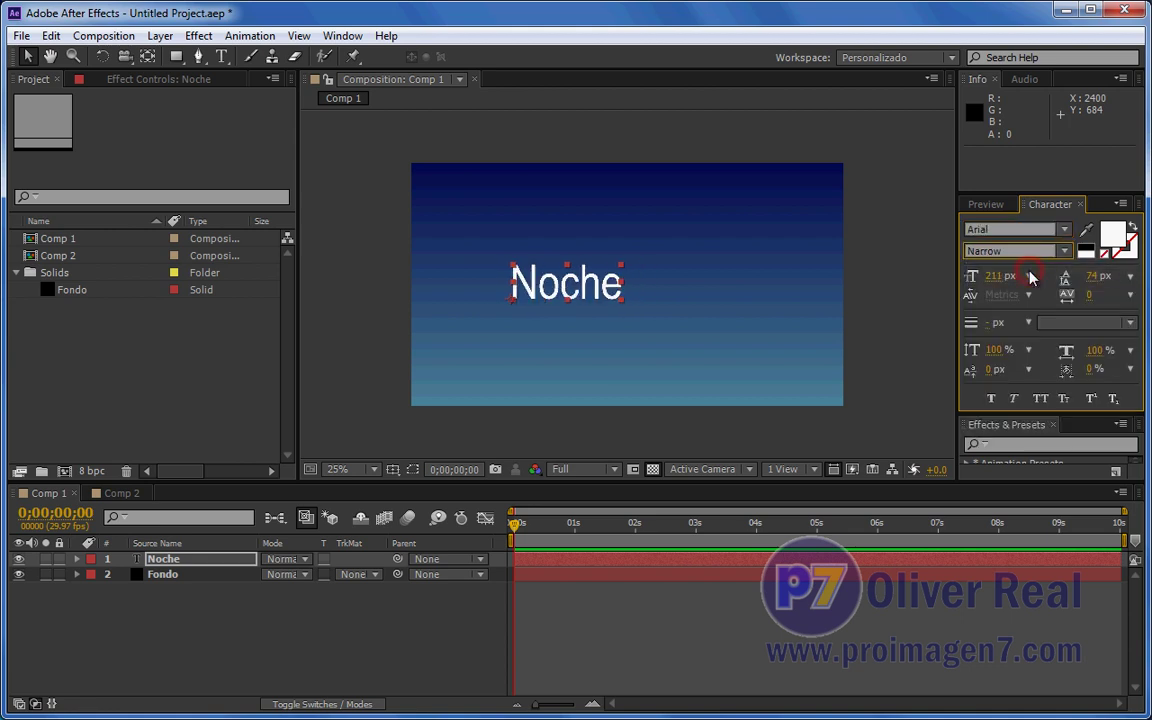
{"action": "left_click", "coordinate": [1063, 251]}
{"action": "left_click", "coordinate": [1027, 291]}
{"action": "left_click", "coordinate": [1063, 251]}
{"action": "left_click", "coordinate": [1031, 371]}
{"action": "left_click", "coordinate": [1063, 251]}
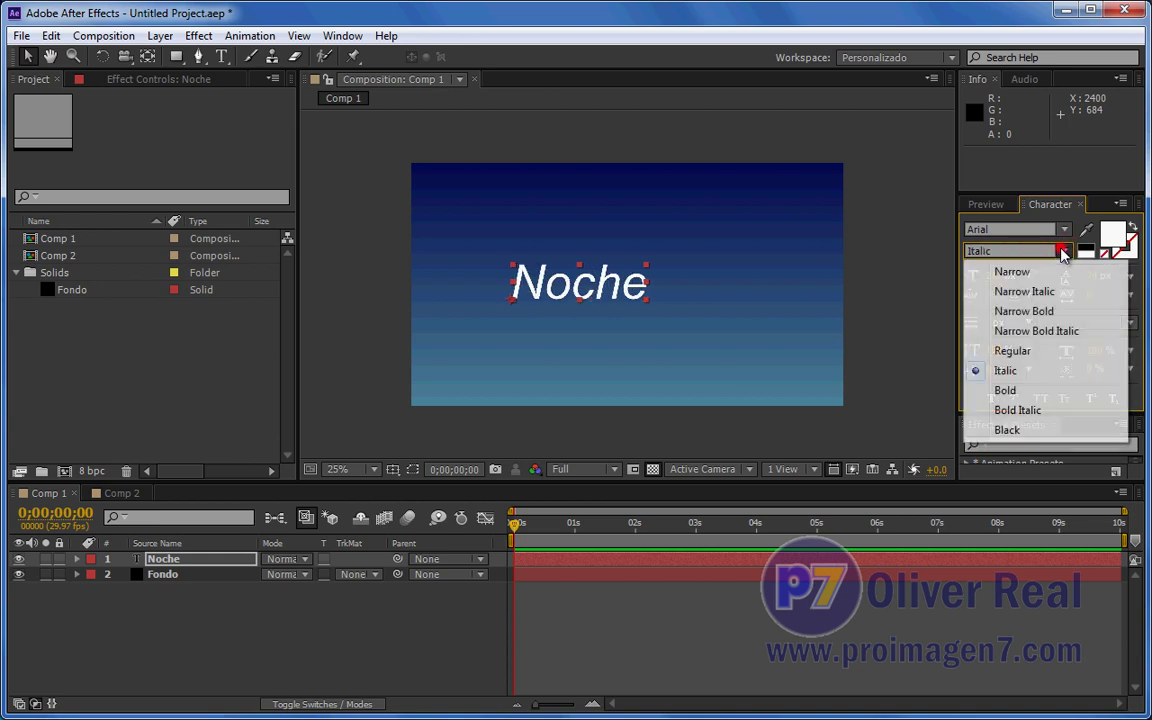
{"action": "left_click", "coordinate": [1036, 391]}
{"action": "left_click", "coordinate": [1063, 251]}
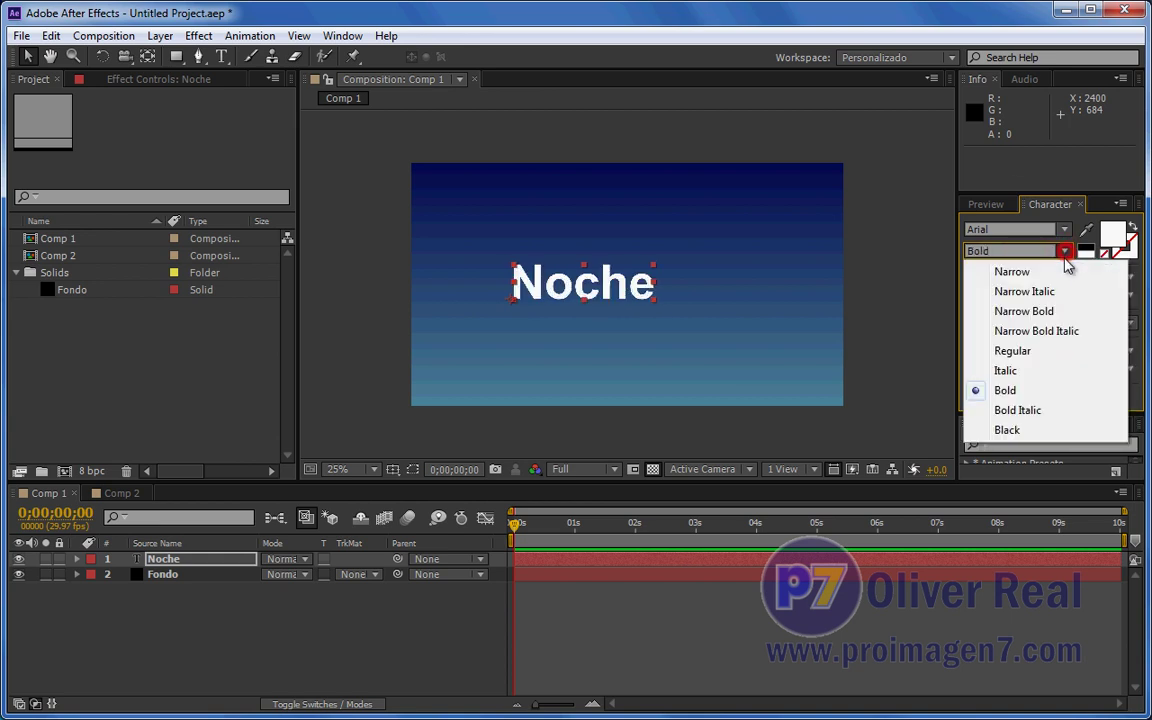
{"action": "left_click", "coordinate": [1040, 350]}
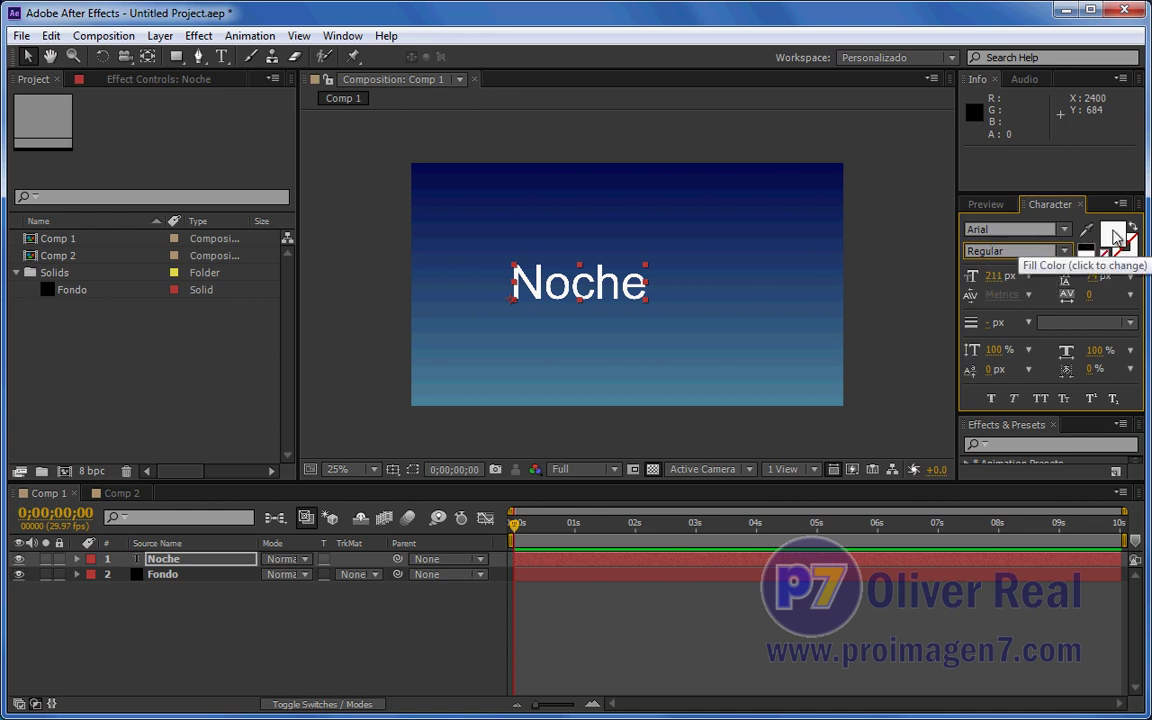
Set the Noche text fill to golden yellow E1B635
{"action": "left_click", "coordinate": [1113, 232]}
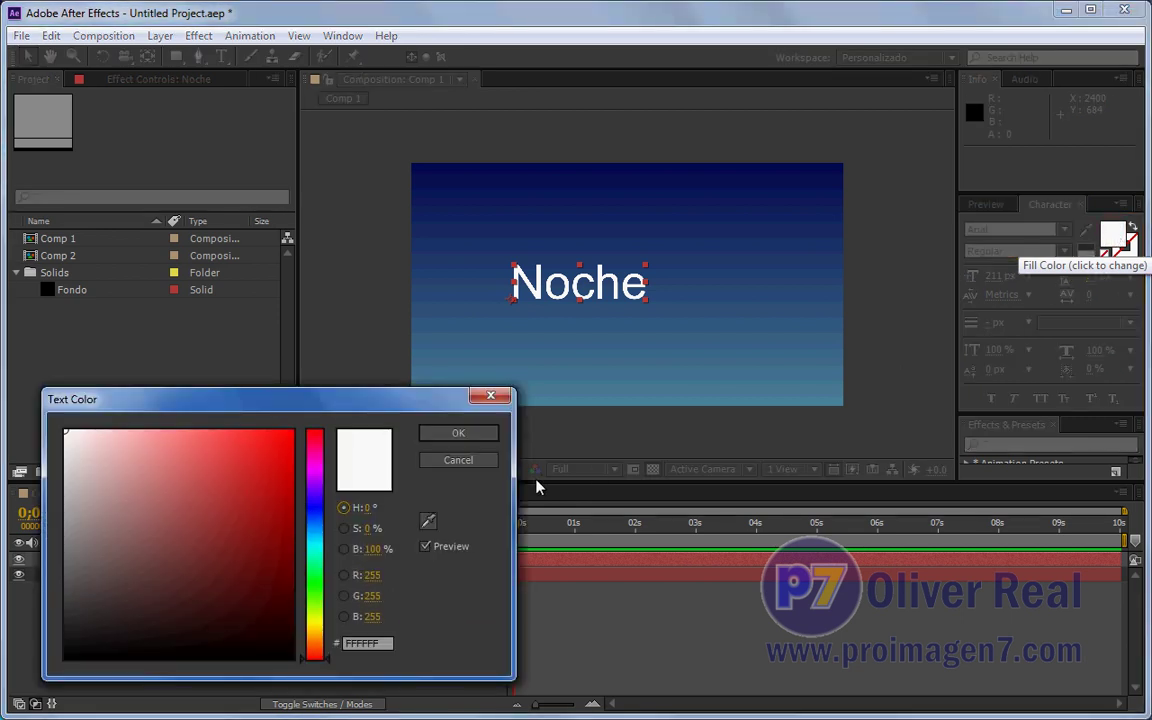
{"action": "left_click", "coordinate": [318, 625]}
{"action": "left_click_drag", "start_coordinate": [325, 625], "coordinate": [323, 630]}
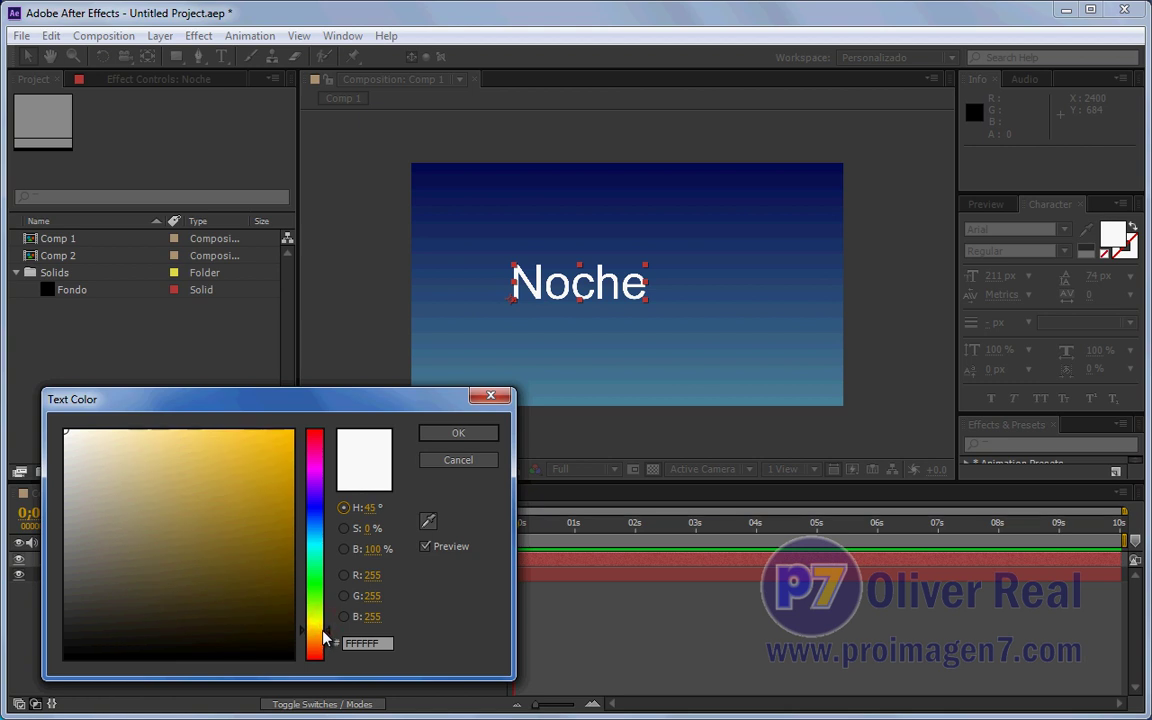
{"action": "left_click", "coordinate": [184, 481]}
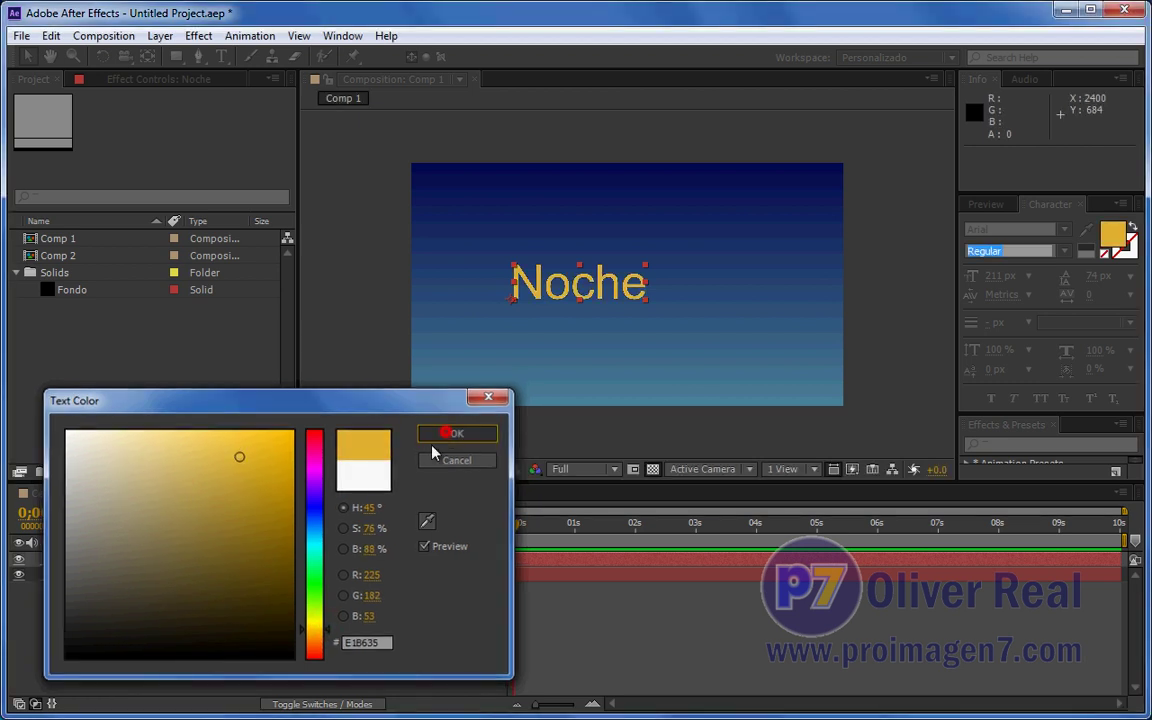
{"action": "left_click", "coordinate": [458, 433]}
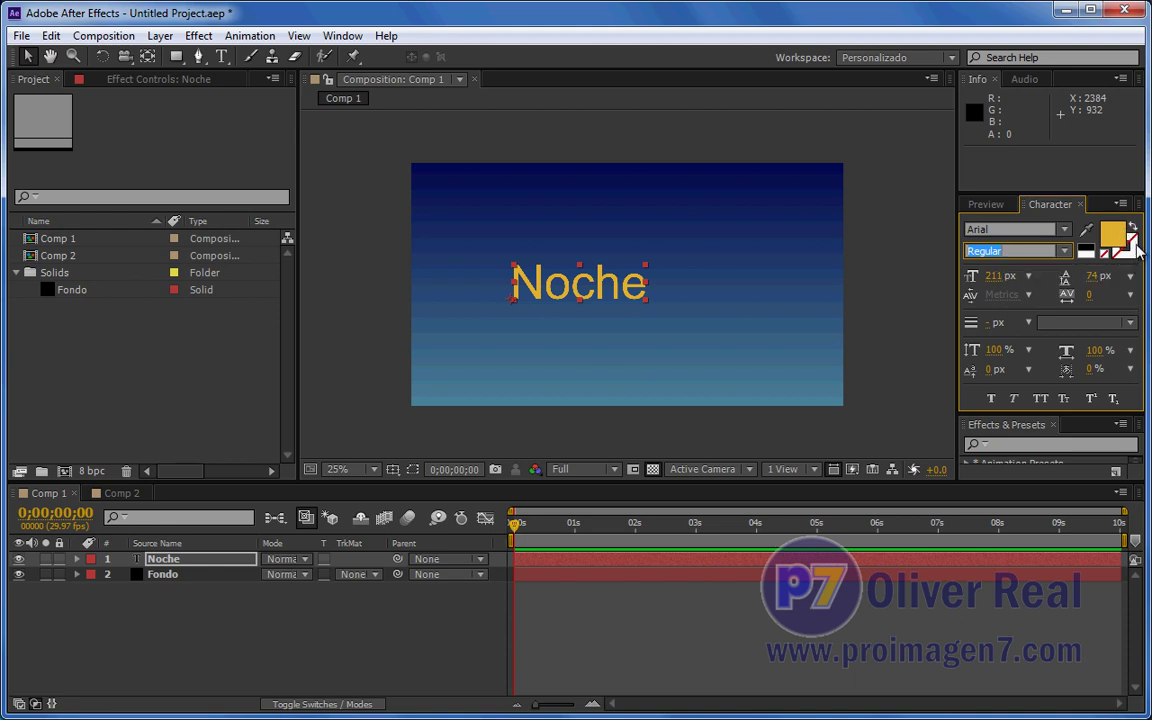
Raise the Noche font size to 264 px
{"action": "left_click", "coordinate": [993, 276]}
{"action": "mouse_move", "coordinate": [993, 276]}
{"action": "left_mouse_down"}
{"action": "mouse_move", "coordinate": [958, 280]}
{"action": "mouse_move", "coordinate": [998, 278]}
{"action": "left_mouse_up"}
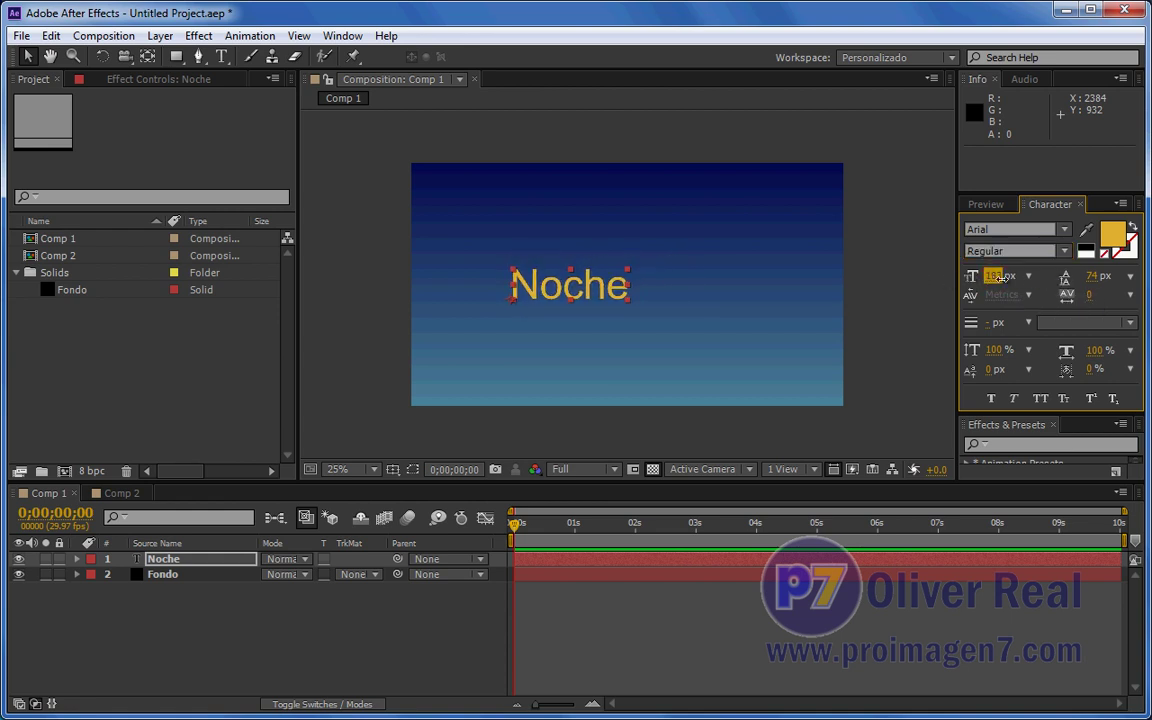
{"action": "left_click_drag", "start_coordinate": [998, 277], "coordinate": [1065, 278]}
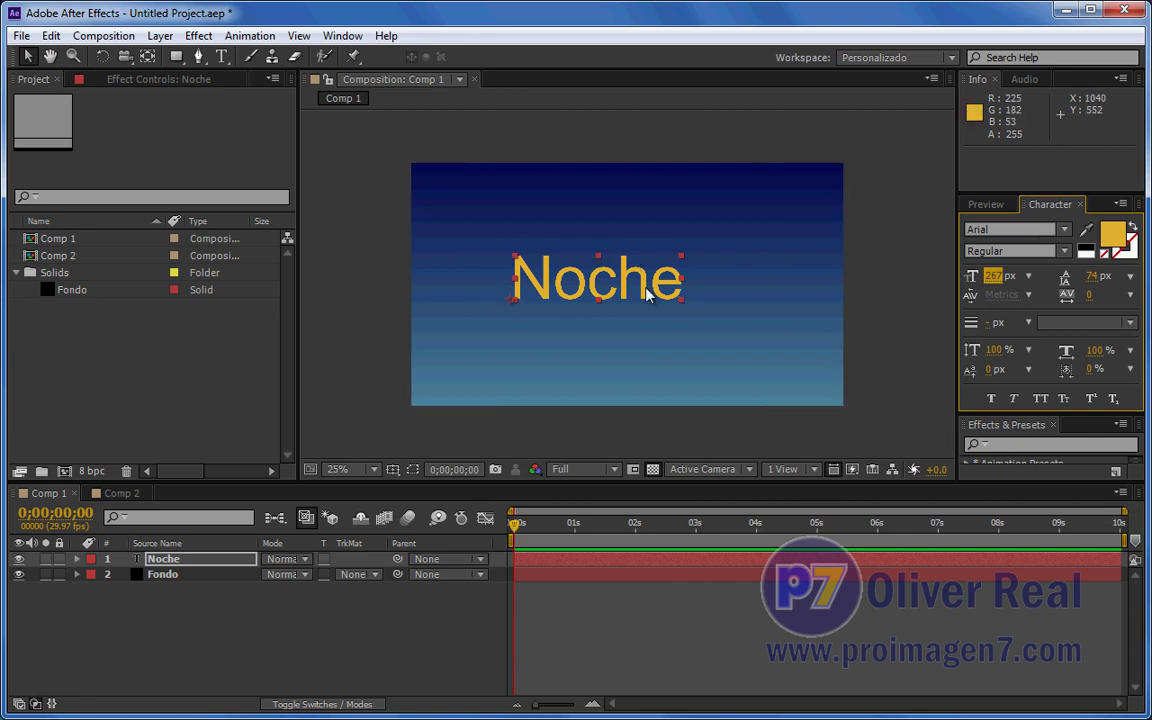
Stretch Noche with its scale handles to about 112% by 97%
{"action": "mouse_move", "coordinate": [683, 263]}
{"action": "left_mouse_down"}
{"action": "mouse_move", "coordinate": [714, 303]}
{"action": "mouse_move", "coordinate": [701, 232]}
{"action": "mouse_move", "coordinate": [641, 204]}
{"action": "left_mouse_up"}
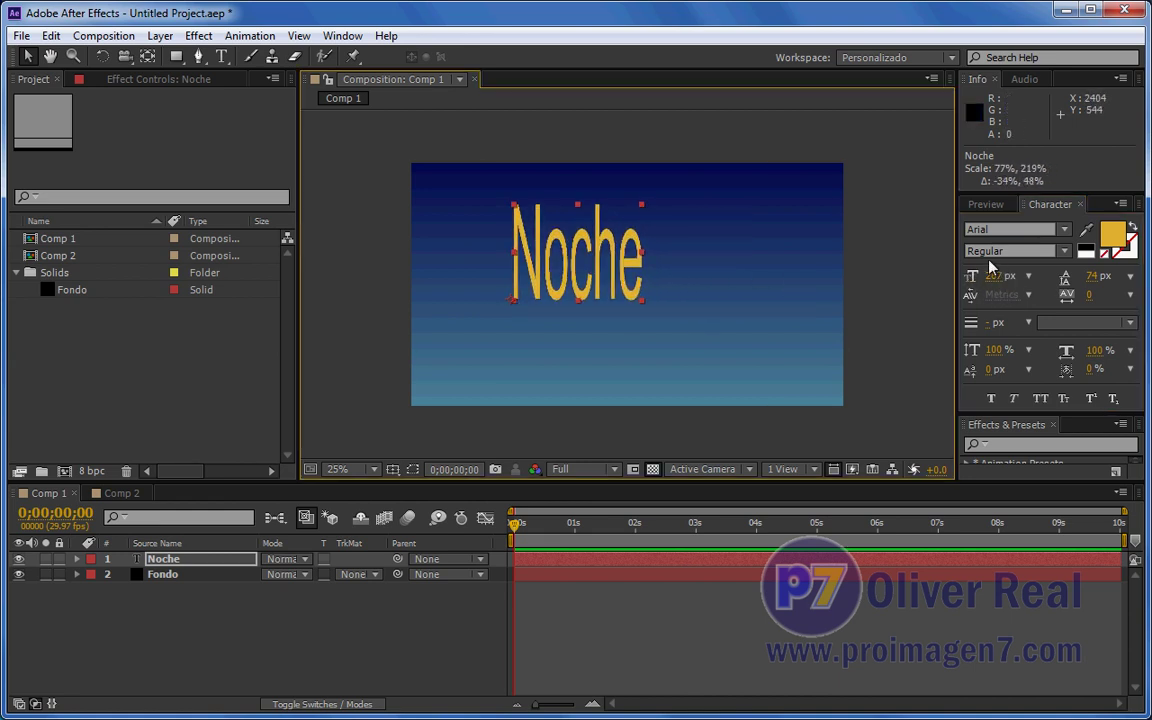
{"action": "left_click_drag", "start_coordinate": [641, 205], "coordinate": [719, 277]}
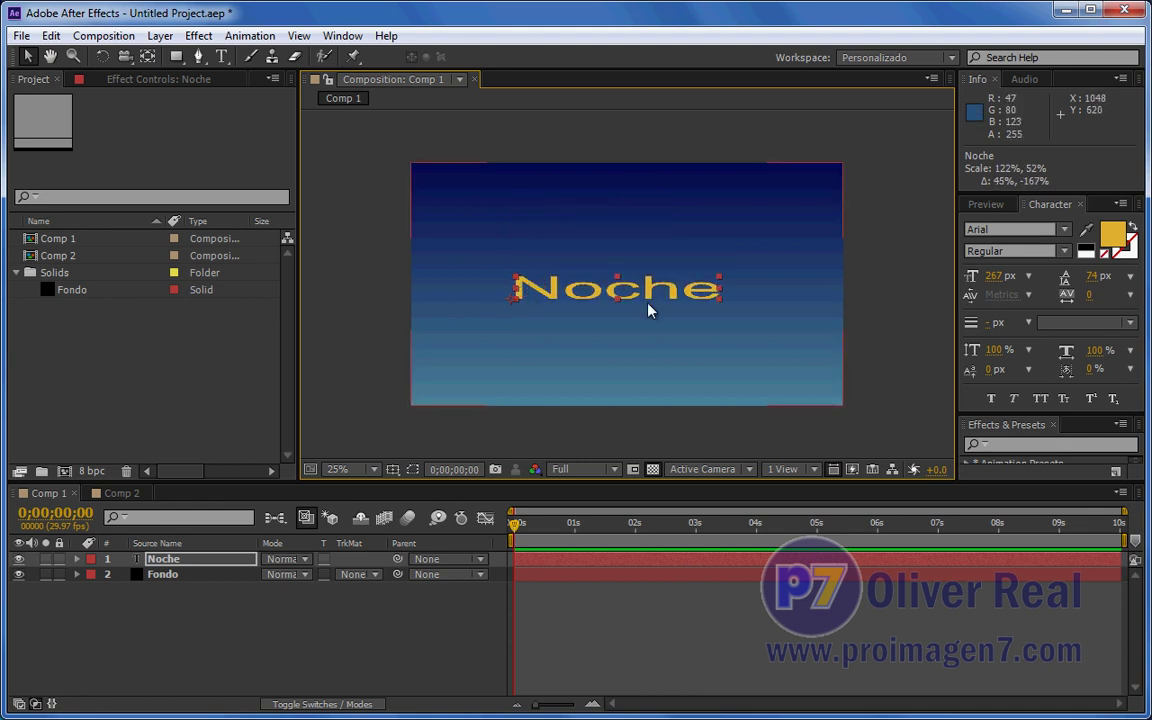
{"action": "left_click_drag", "start_coordinate": [719, 284], "coordinate": [743, 292]}
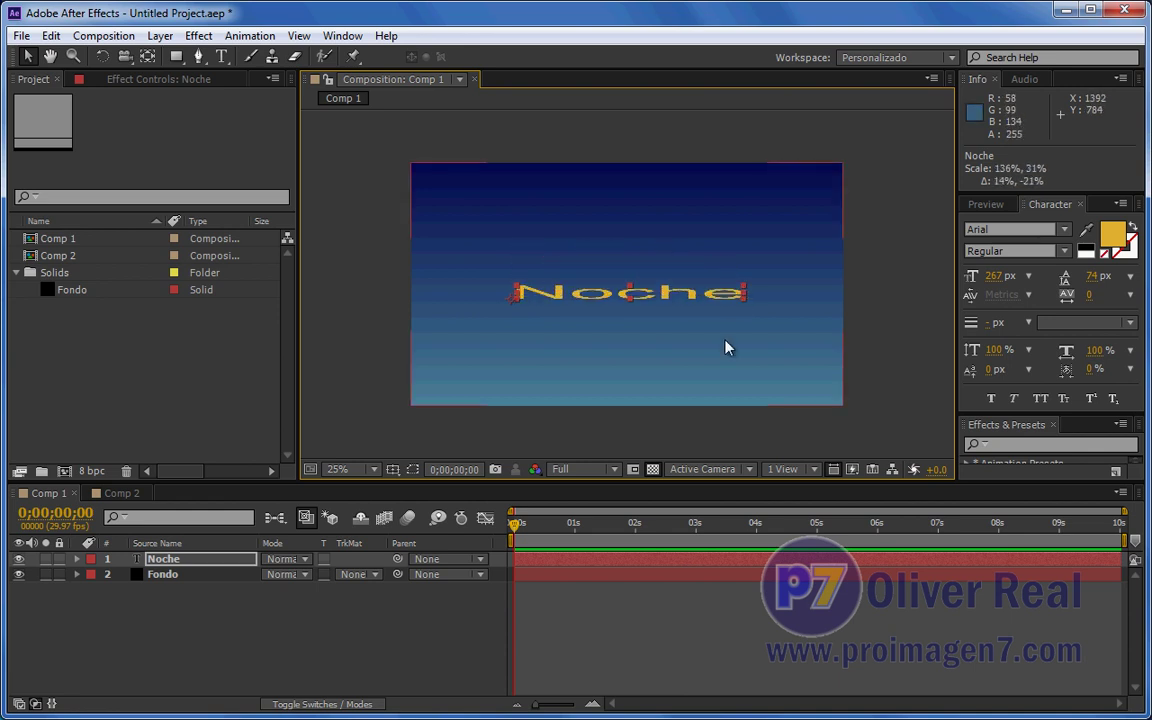
{"action": "left_click", "coordinate": [993, 277]}
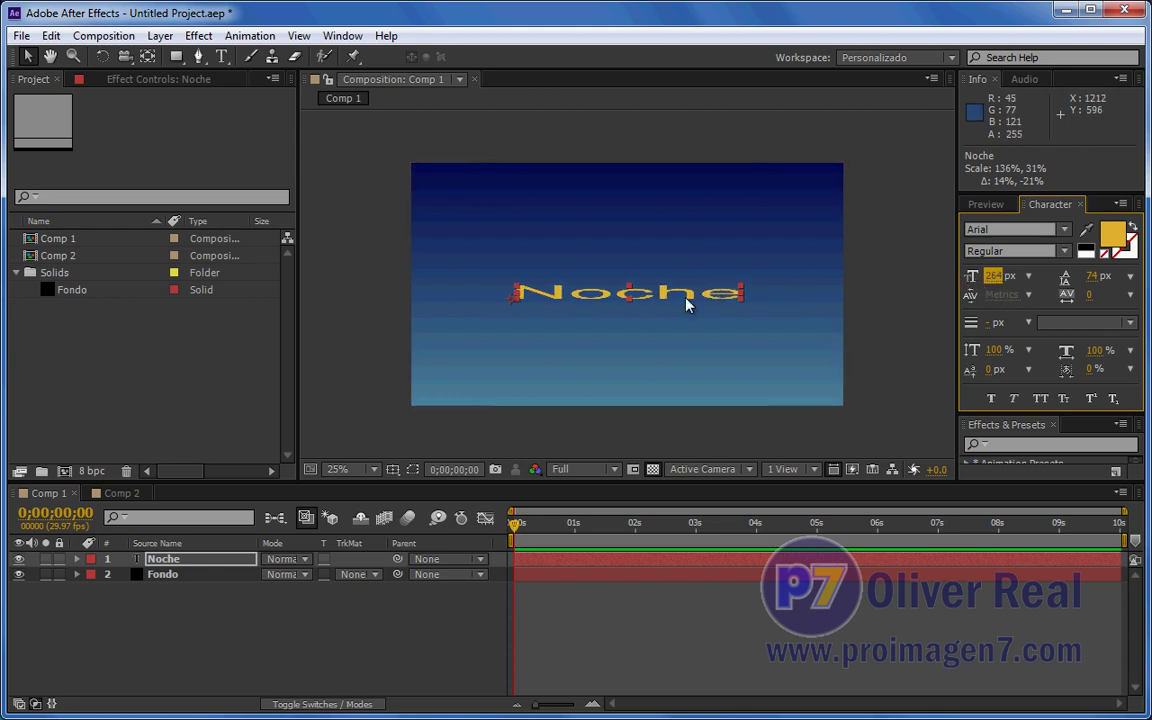
{"action": "mouse_move", "coordinate": [740, 292]}
{"action": "left_mouse_down"}
{"action": "mouse_move", "coordinate": [725, 259]}
{"action": "mouse_move", "coordinate": [700, 262]}
{"action": "left_mouse_up"}
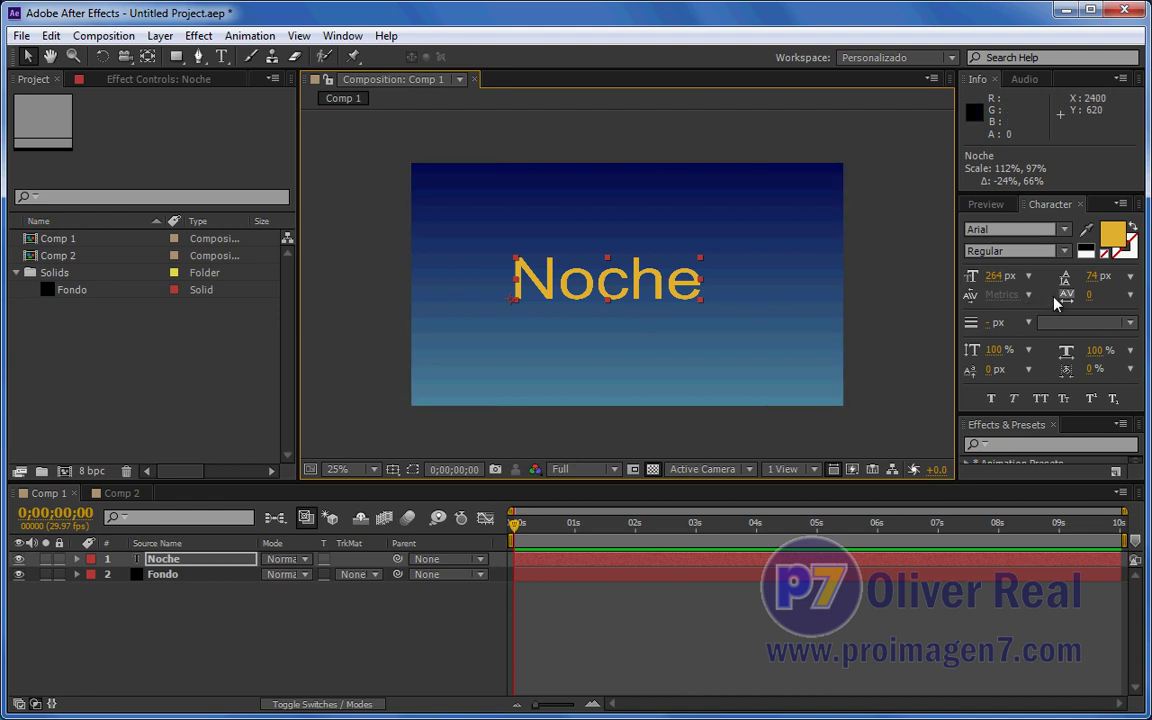
Append ' y' and a second line 'atardecer' so the title reads 'Noche y atardecer'
{"action": "double_click", "coordinate": [657, 283]}
{"action": "left_click", "coordinate": [700, 283]}
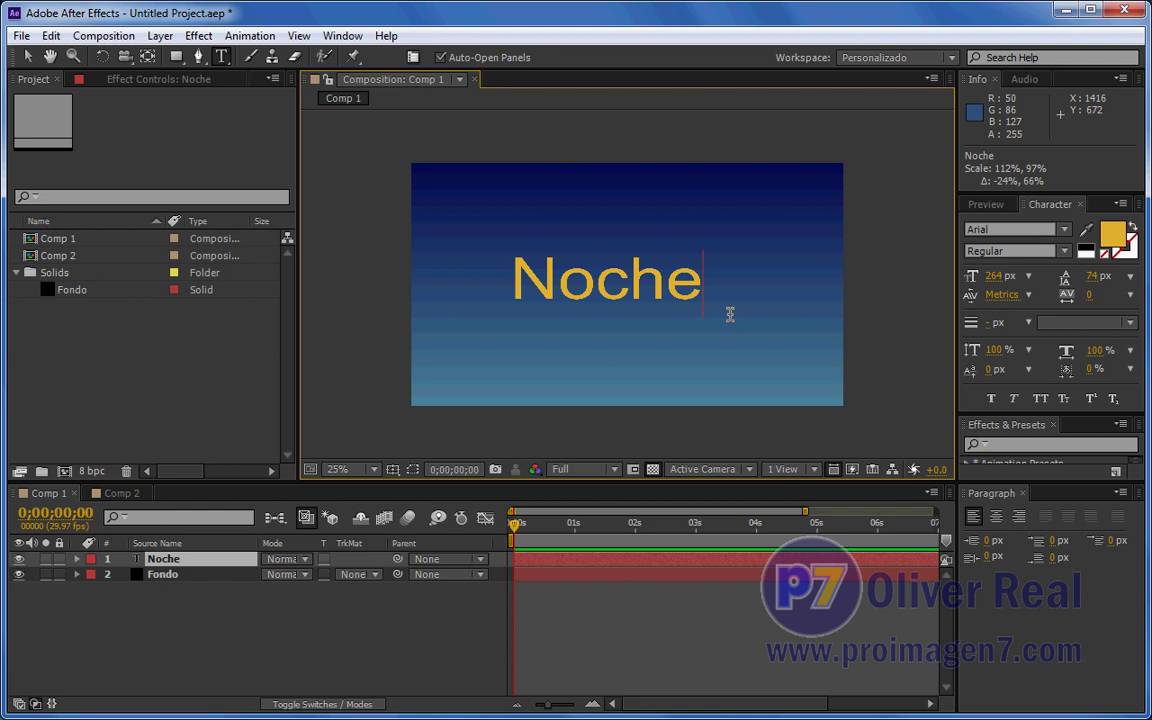
{"action": "type", "text": " y"}
{"action": "key", "text": "Return"}
{"action": "type", "text": "ata"}
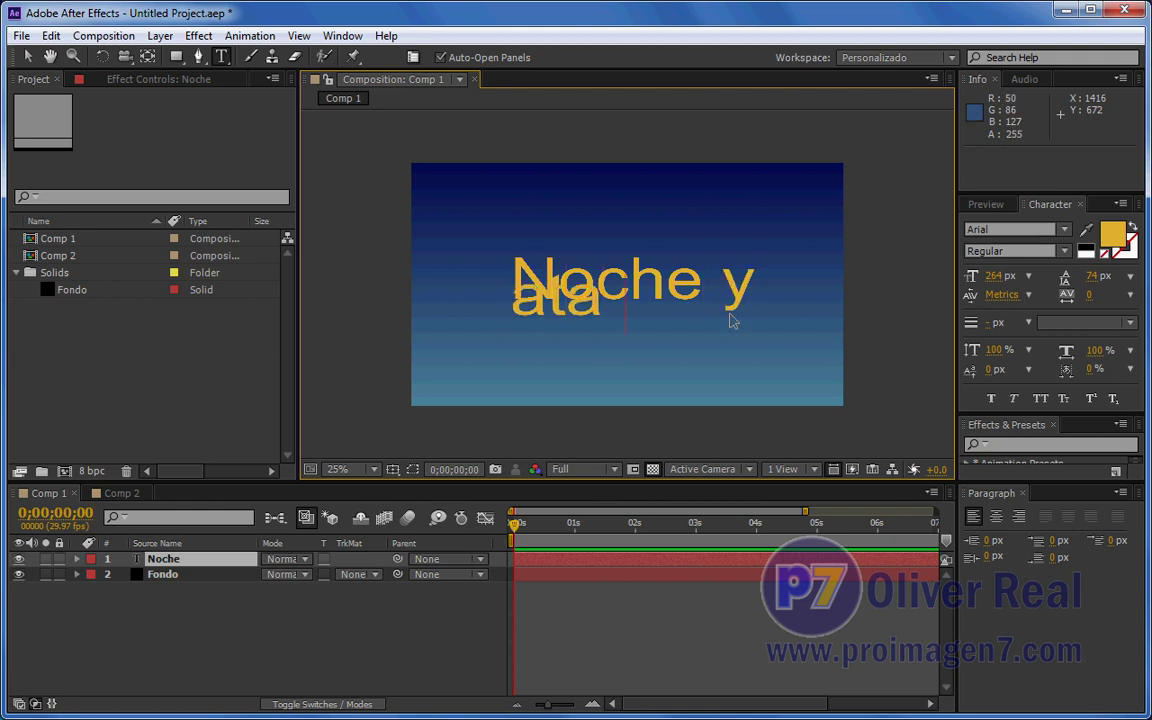
{"action": "type", "text": "rdecer"}
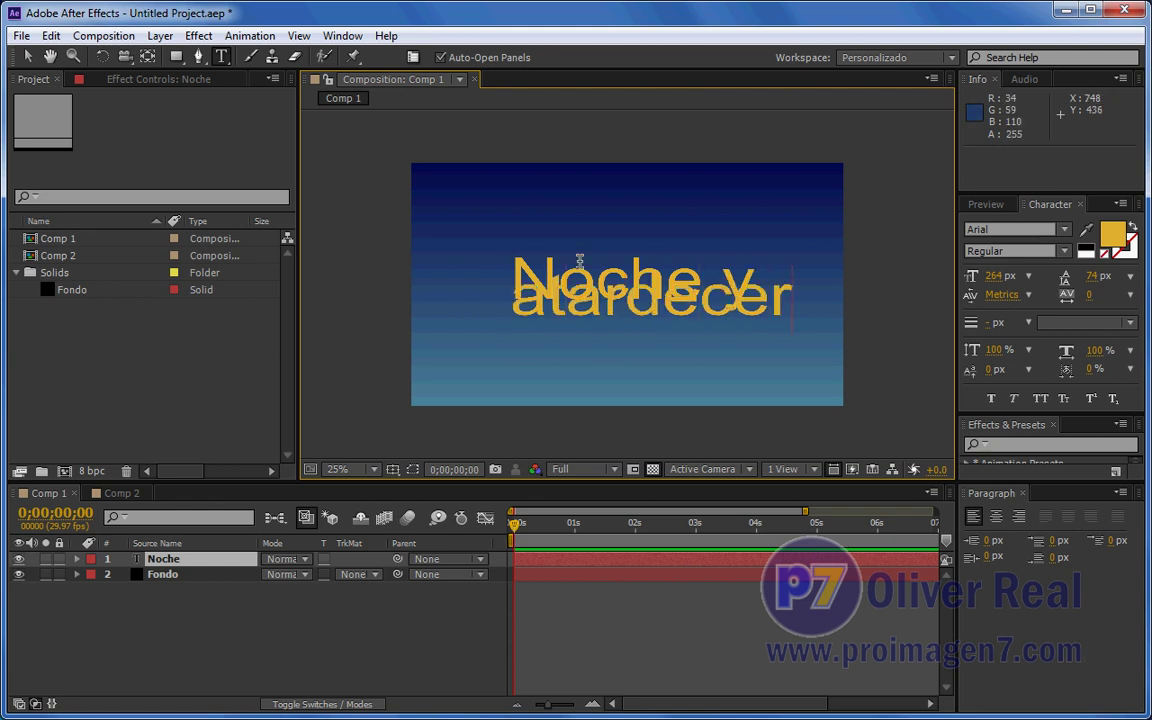
{"action": "left_click", "coordinate": [29, 57]}
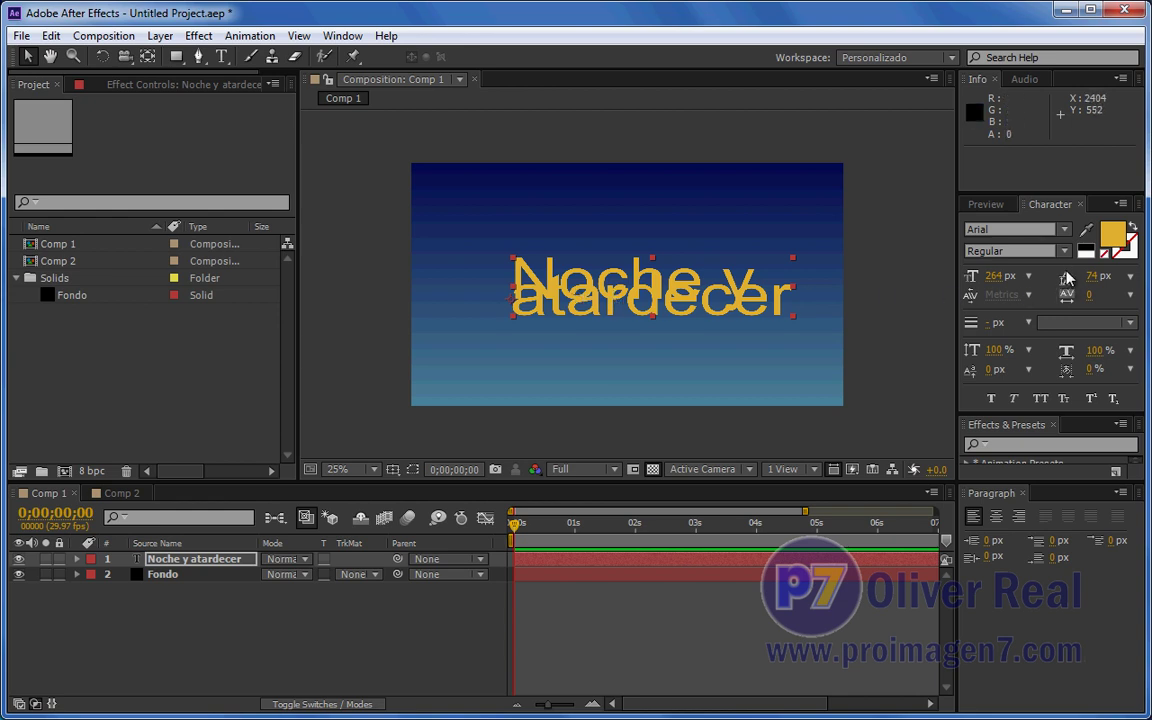
Set the leading to 219 px so the two title lines no longer overlap
{"action": "mouse_move", "coordinate": [1080, 283]}
{"action": "left_mouse_down"}
{"action": "mouse_move", "coordinate": [1149, 276]}
{"action": "mouse_move", "coordinate": [952, 288]}
{"action": "left_mouse_up"}
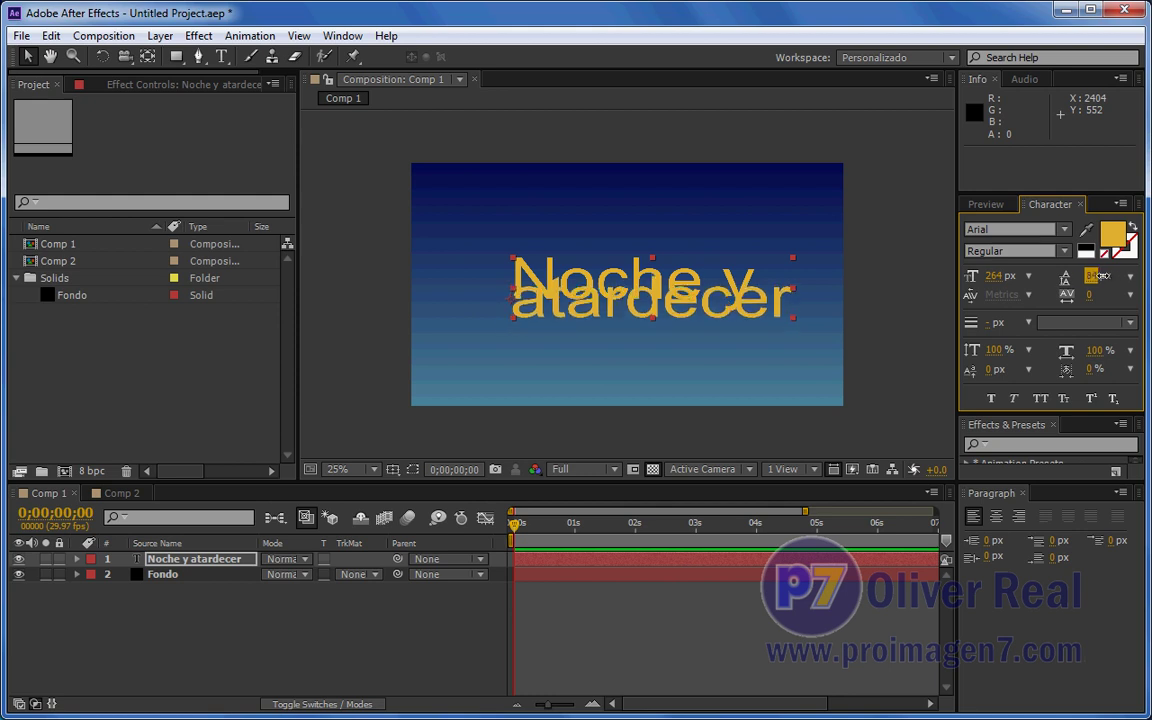
{"action": "left_click_drag", "start_coordinate": [673, 295], "coordinate": [1115, 293]}
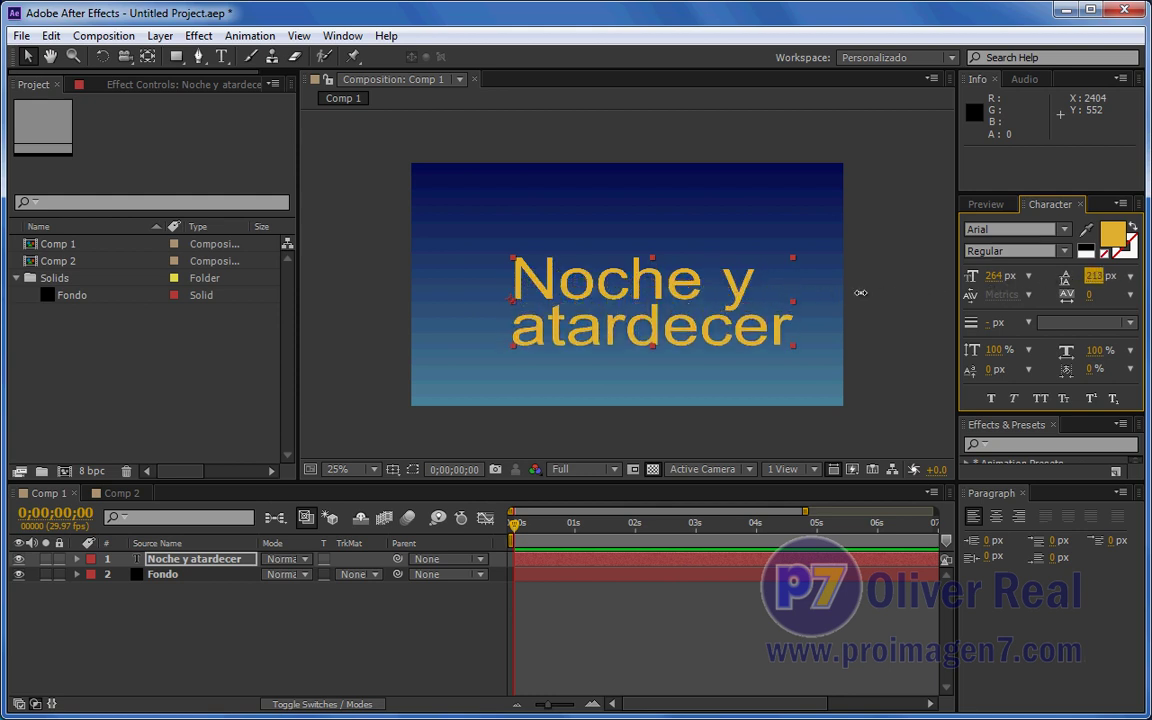
{"action": "left_click", "coordinate": [1131, 278]}
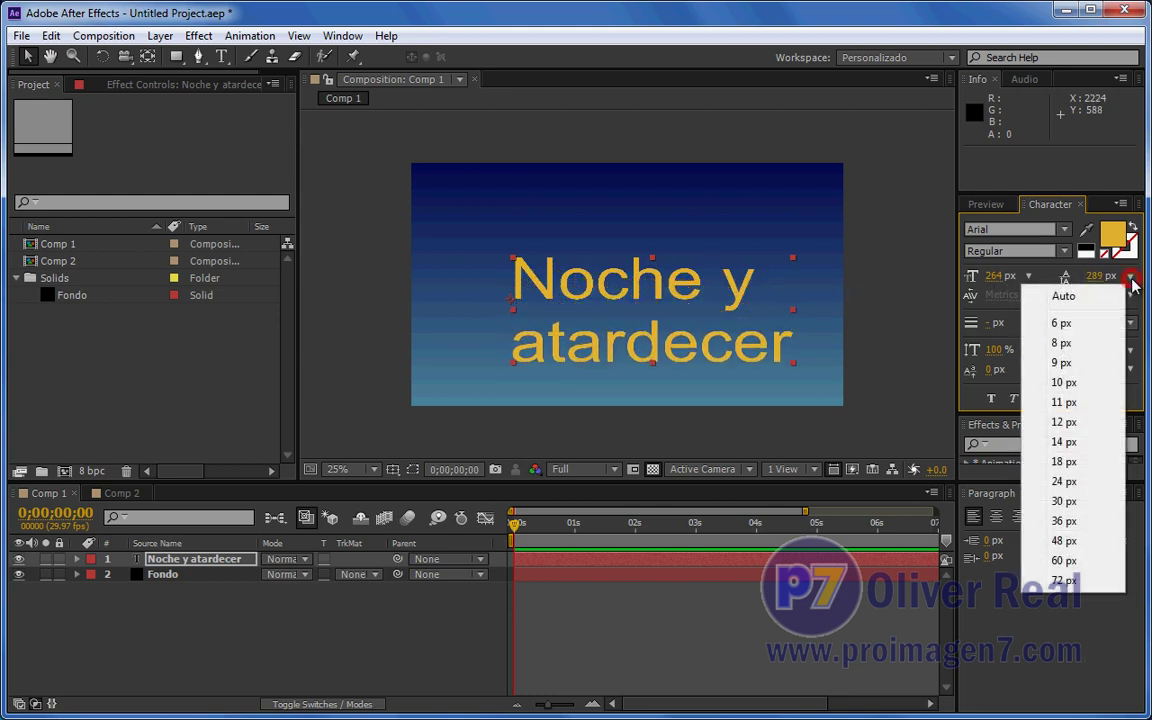
{"action": "left_click", "coordinate": [1078, 297]}
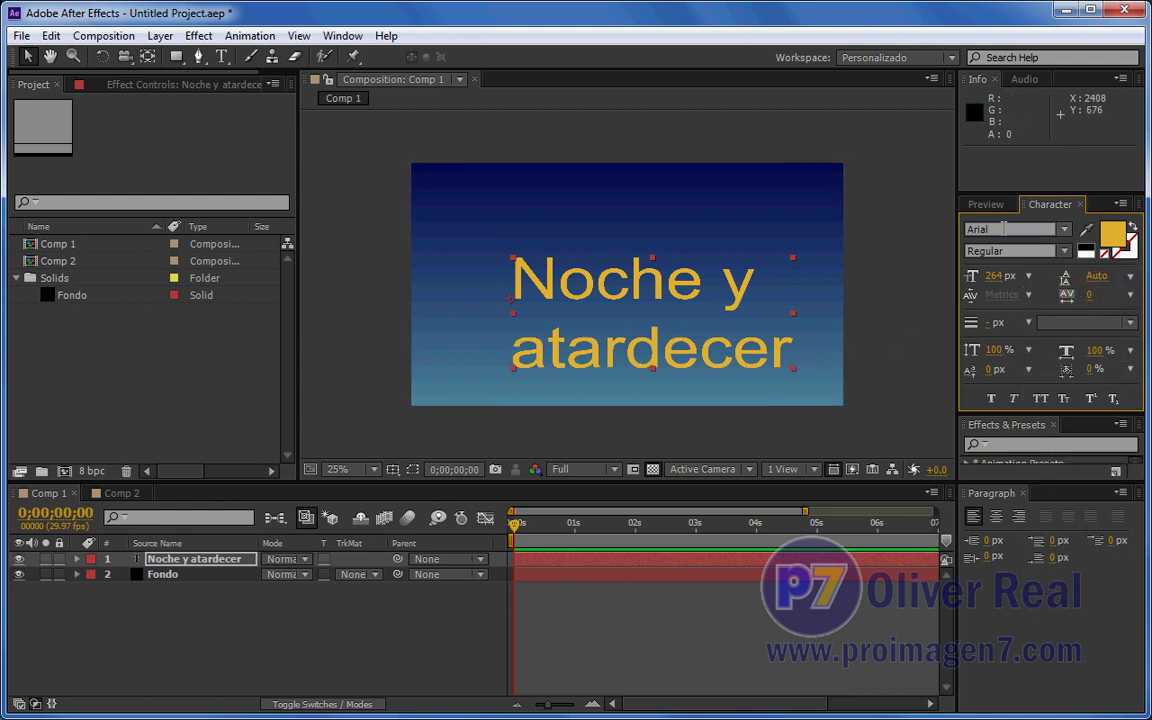
{"action": "left_click_drag", "start_coordinate": [1095, 276], "coordinate": [1045, 290]}
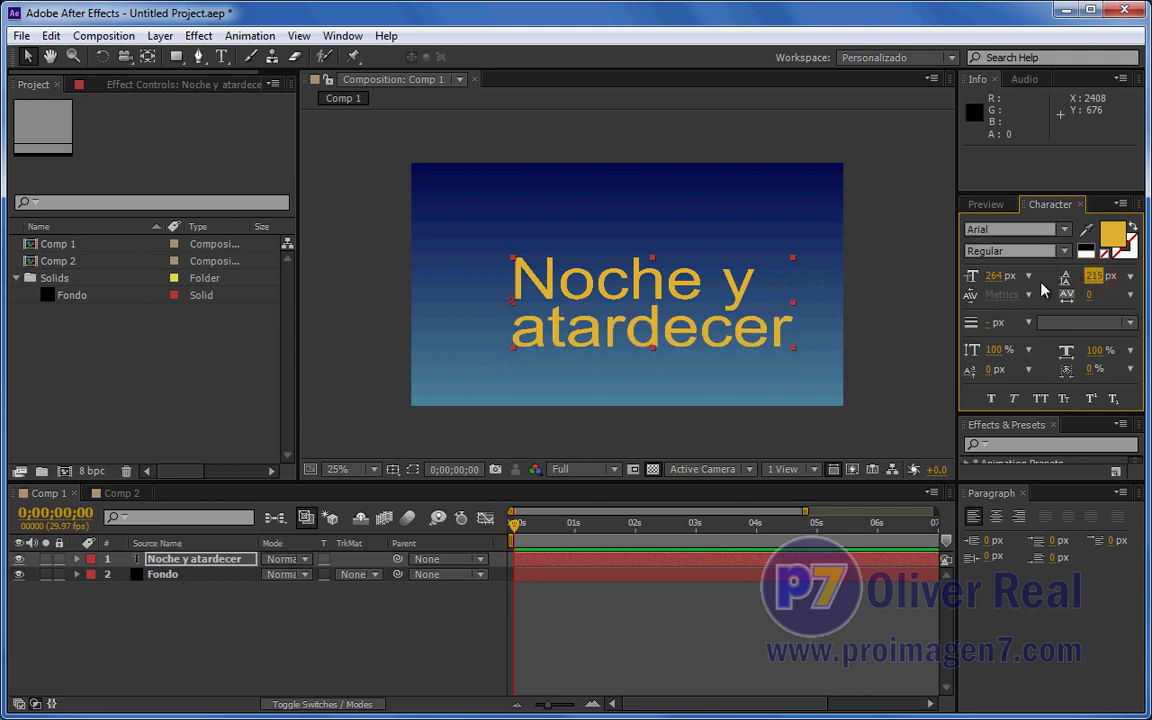
Reset the letter tracking to 0
{"action": "mouse_move", "coordinate": [1090, 294]}
{"action": "left_mouse_down"}
{"action": "mouse_move", "coordinate": [1126, 294]}
{"action": "mouse_move", "coordinate": [38, 318]}
{"action": "mouse_move", "coordinate": [868, 299]}
{"action": "mouse_move", "coordinate": [845, 305]}
{"action": "left_mouse_up"}
{"action": "left_click", "coordinate": [1130, 294]}
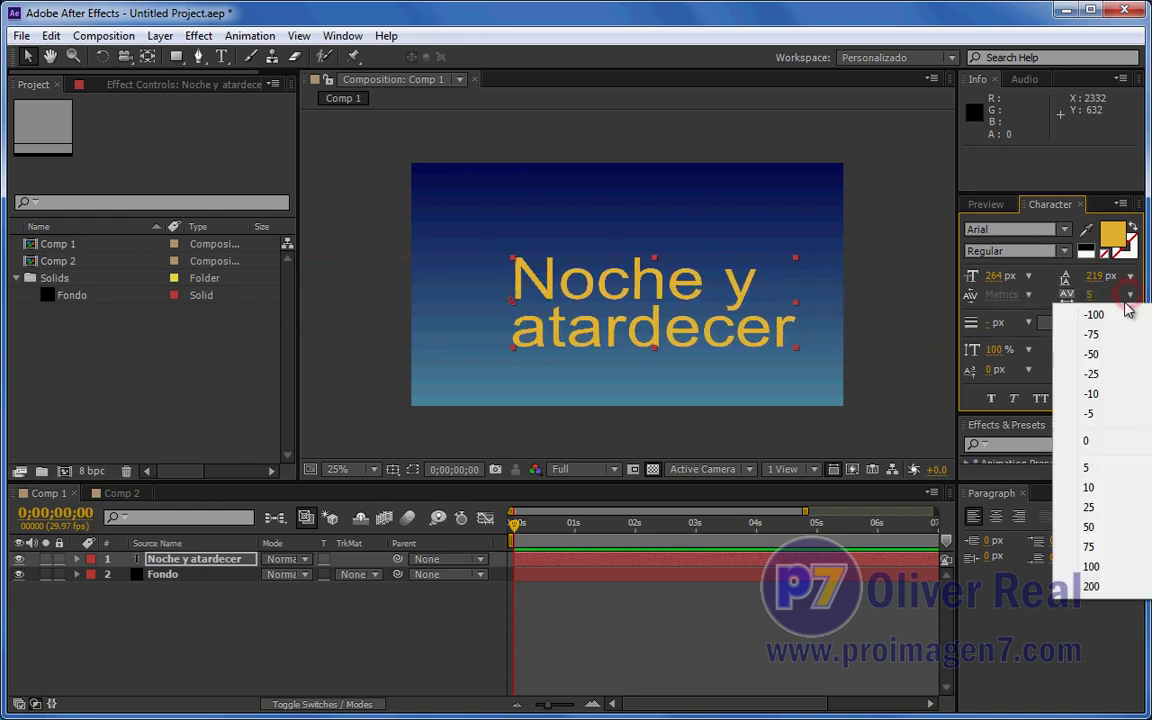
{"action": "left_click", "coordinate": [1089, 441]}
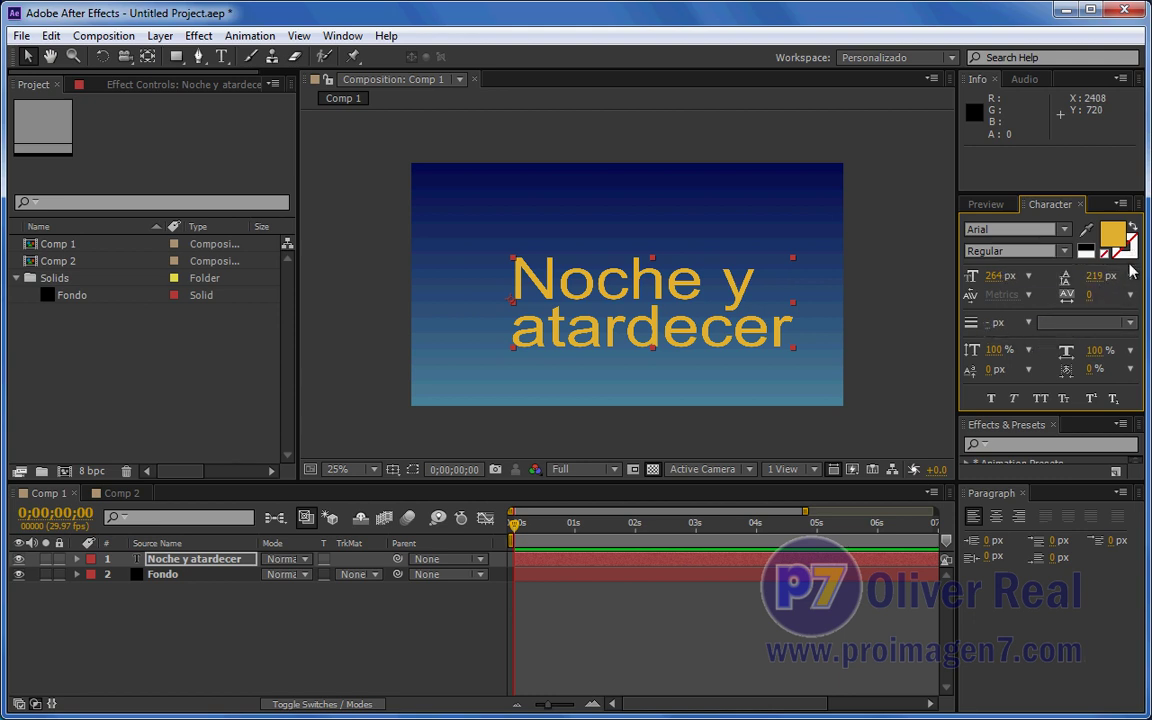
Choose a bright cyan as the title's stroke colour
{"action": "left_click", "coordinate": [1124, 242]}
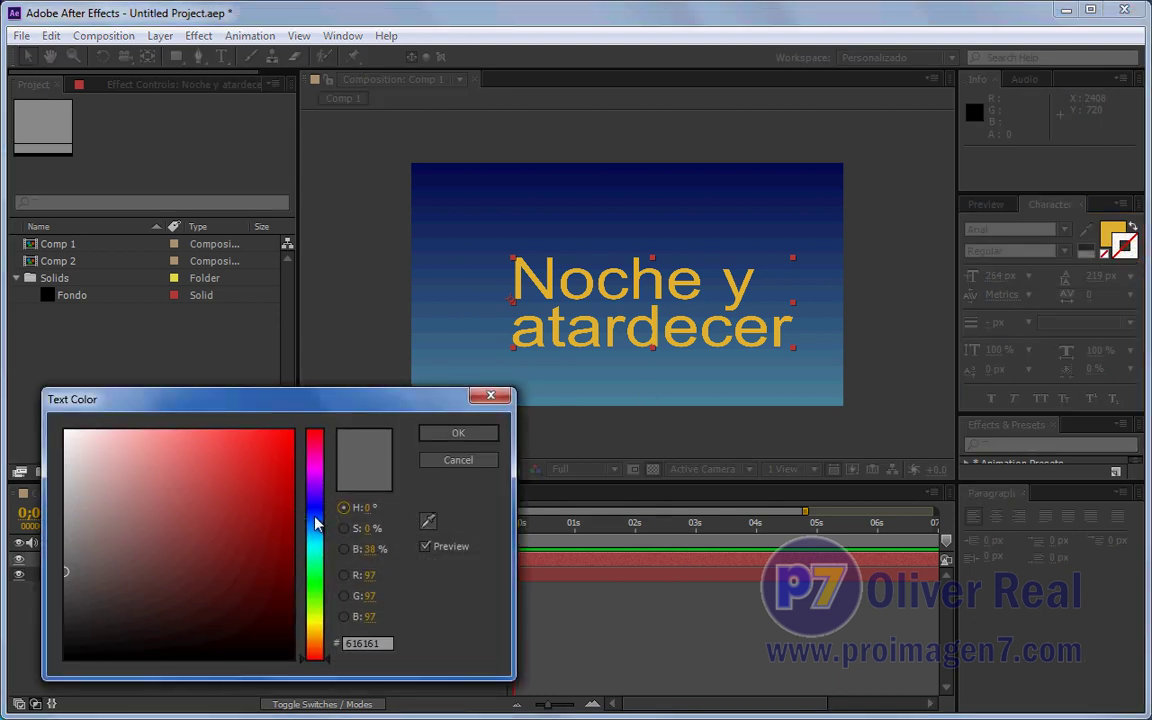
{"action": "left_click", "coordinate": [311, 548]}
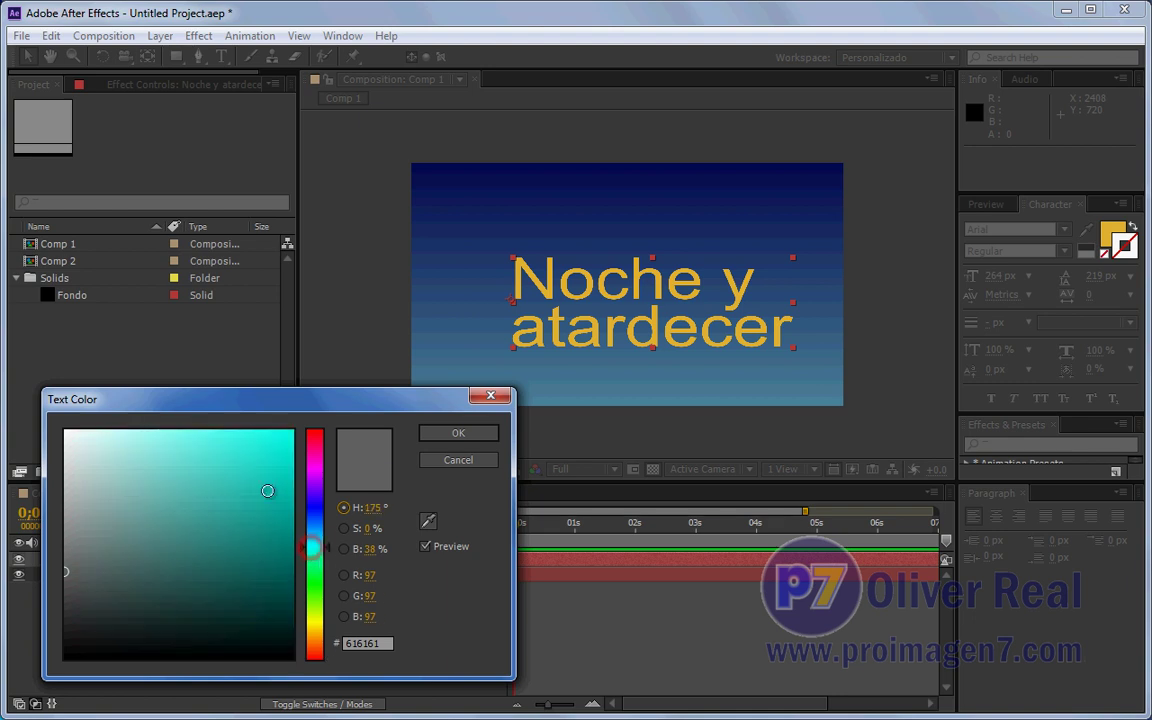
{"action": "left_click", "coordinate": [265, 468]}
{"action": "left_click", "coordinate": [428, 437]}
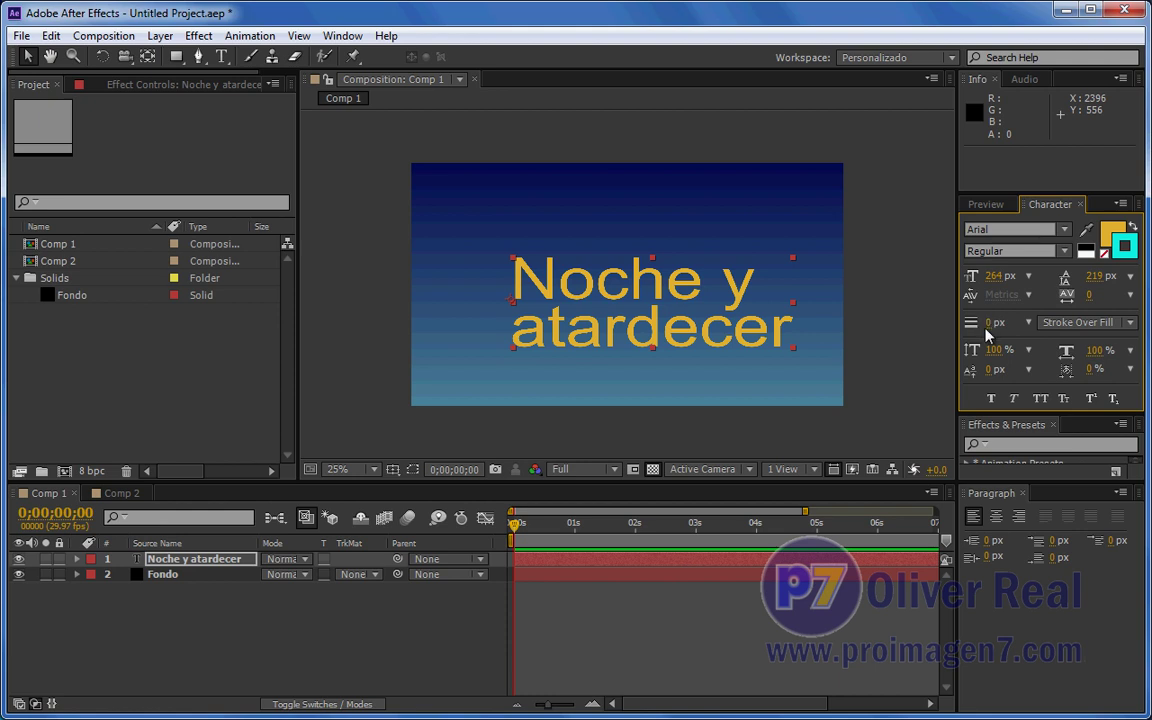
Scrub the Noche y atardecer stroke width to 10 px, zooming in and out to check it
{"action": "left_click_drag", "start_coordinate": [987, 323], "coordinate": [995, 328]}
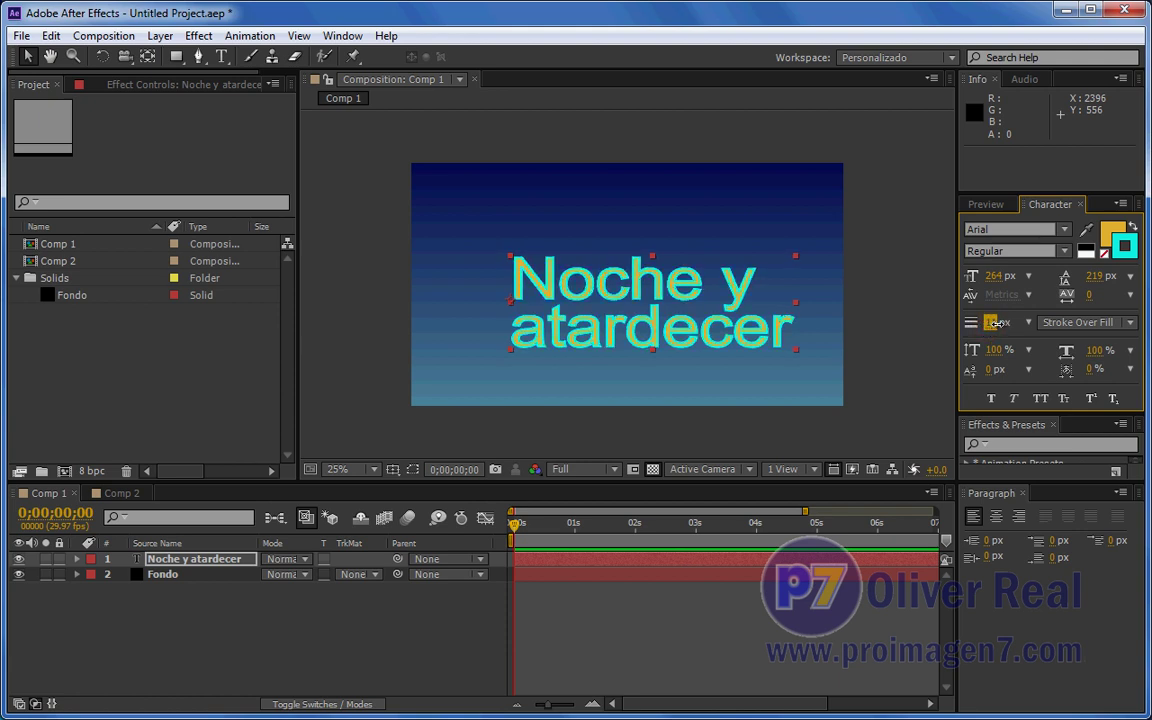
{"action": "key", "text": "period"}
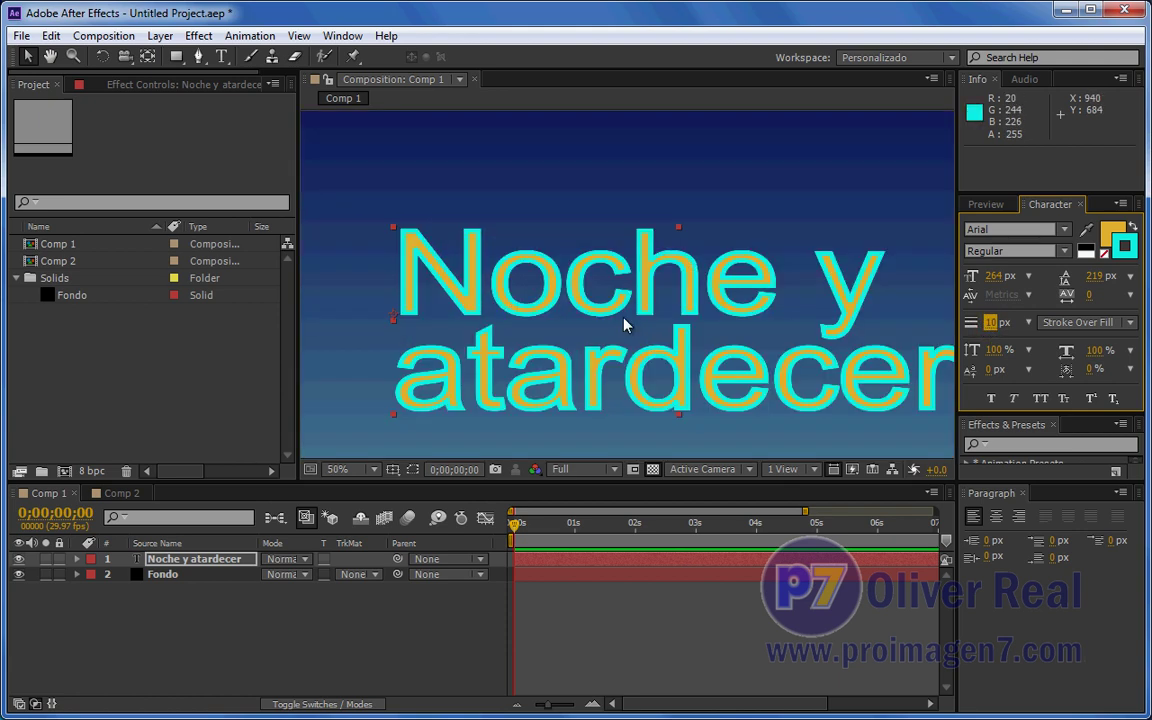
{"action": "key", "text": "comma"}
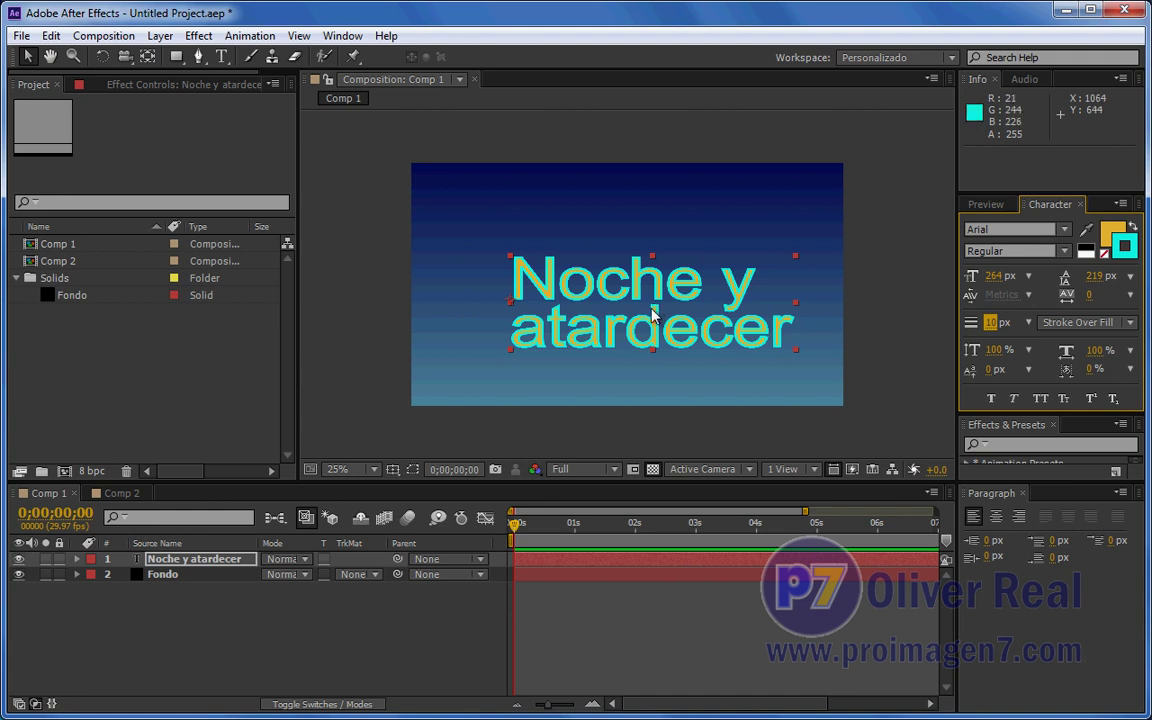
{"action": "scroll", "coordinate": [652, 315], "scroll_direction": "up", "scroll_amount": 2}
{"action": "scroll", "coordinate": [652, 315], "scroll_direction": "up", "scroll_amount": 2}
{"action": "scroll", "coordinate": [652, 315], "scroll_direction": "down", "scroll_amount": 2}
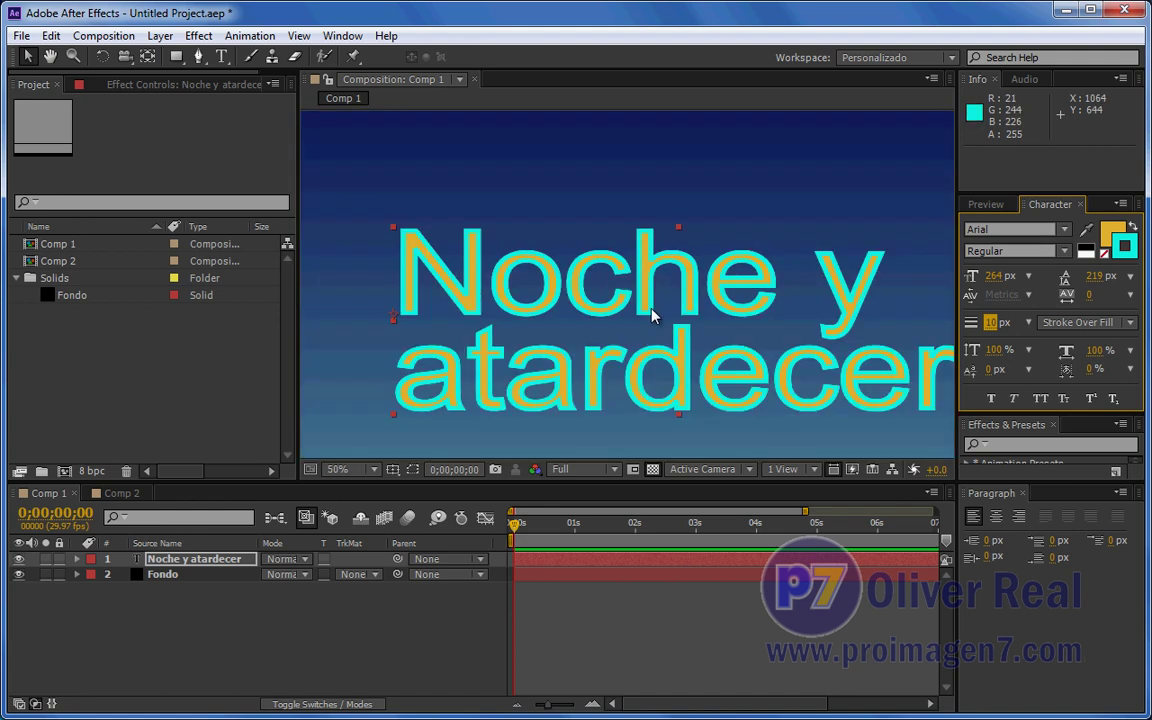
{"action": "scroll", "coordinate": [652, 315], "scroll_direction": "down", "scroll_amount": 4}
{"action": "scroll", "coordinate": [652, 315], "scroll_direction": "up", "scroll_amount": 6}
{"action": "scroll", "coordinate": [652, 315], "scroll_direction": "up", "scroll_amount": 2}
{"action": "scroll", "coordinate": [652, 315], "scroll_direction": "down", "scroll_amount": 6}
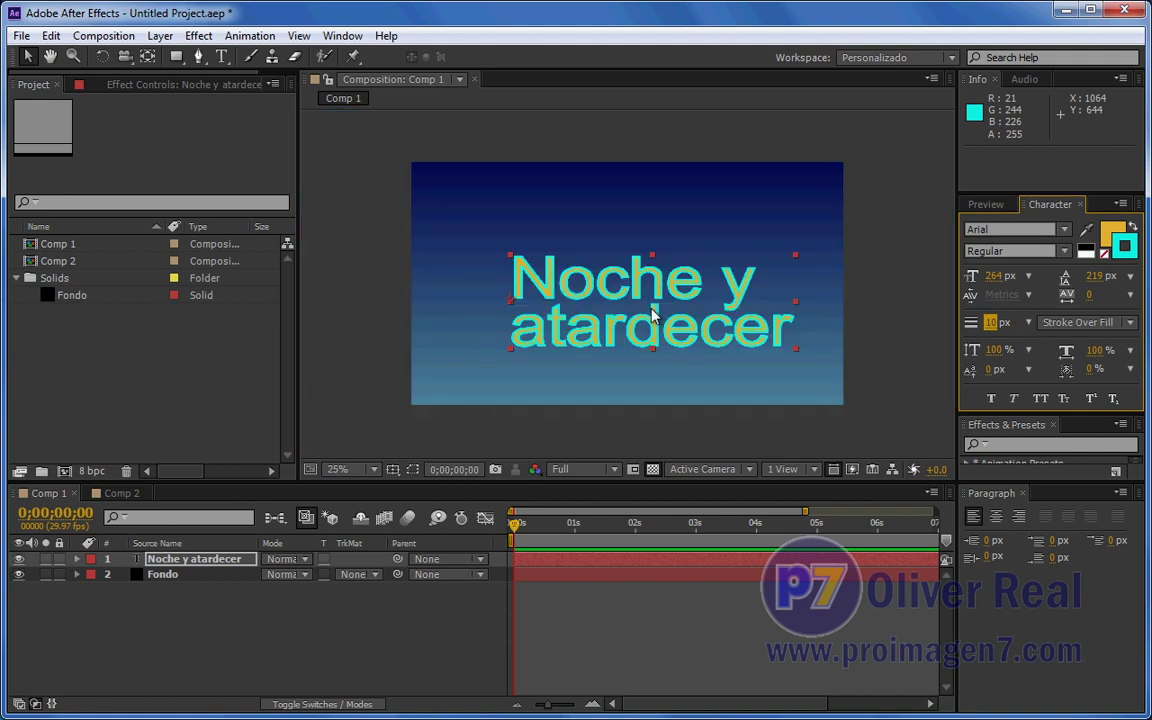
{"action": "scroll", "coordinate": [652, 315], "scroll_direction": "up", "scroll_amount": 2}
{"action": "scroll", "coordinate": [652, 315], "scroll_direction": "up", "scroll_amount": 1}
{"action": "scroll", "coordinate": [652, 315], "scroll_direction": "down", "scroll_amount": 3}
Inspect the outlined title at 33.3% and 50% magnification, then shift the view slightly
{"action": "left_click", "coordinate": [355, 470]}
{"action": "left_click", "coordinate": [363, 290]}
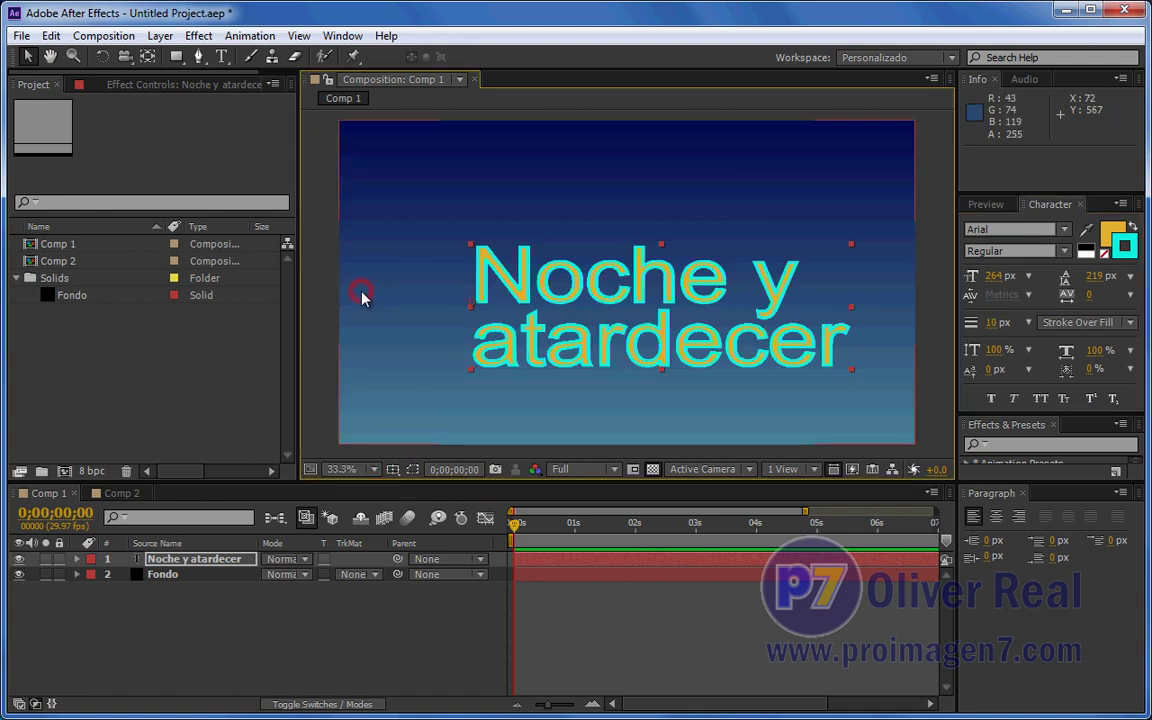
{"action": "left_click", "coordinate": [371, 472]}
{"action": "left_click", "coordinate": [360, 310]}
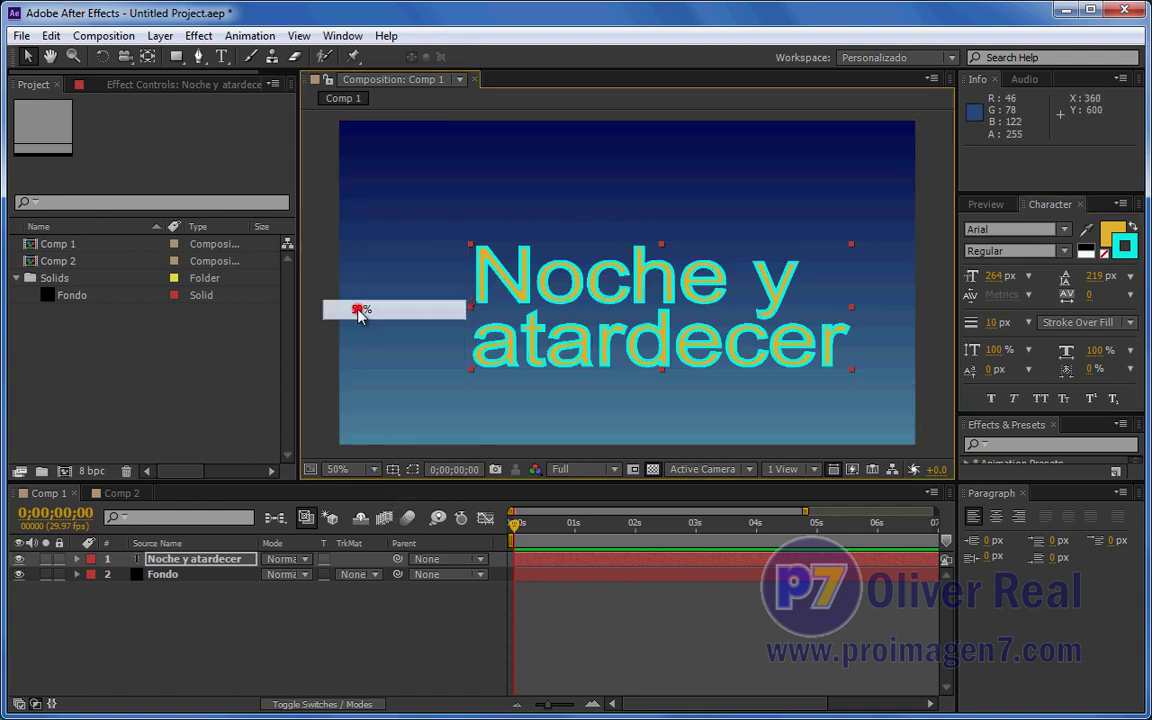
{"action": "key", "text": "comma"}
{"action": "key", "text": "comma"}
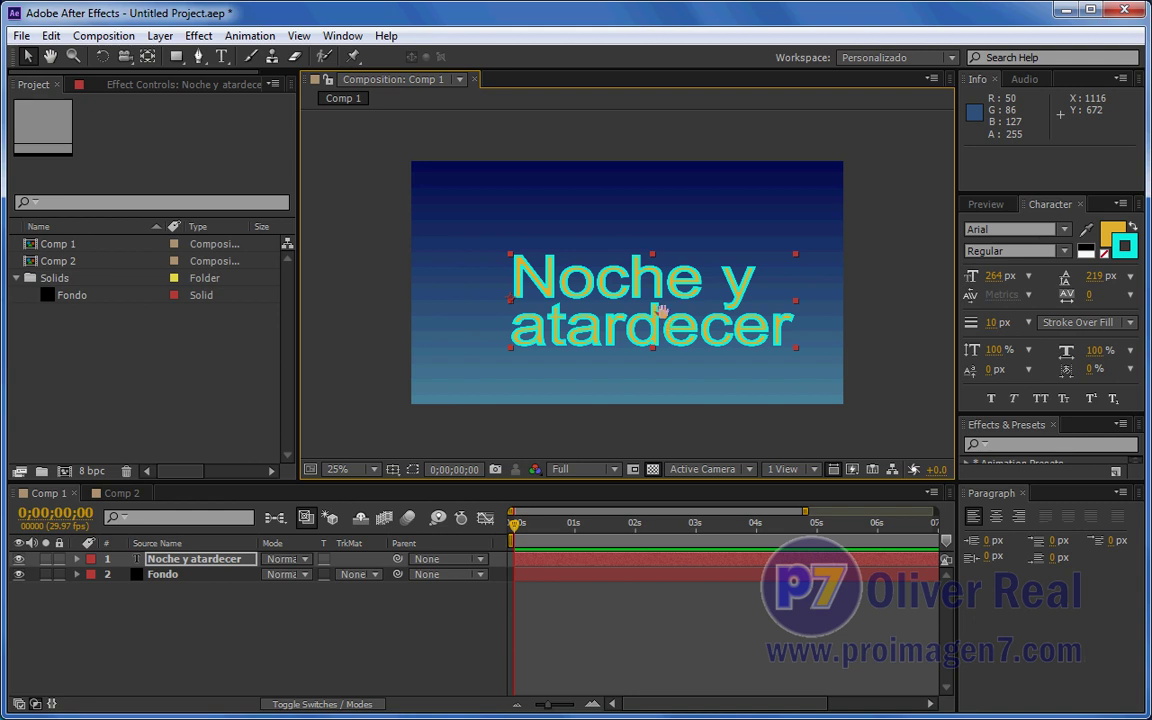
{"action": "mouse_move", "coordinate": [662, 314]}
{"action": "left_mouse_down"}
{"action": "mouse_move", "coordinate": [627, 316]}
{"action": "mouse_move", "coordinate": [636, 346]}
{"action": "left_mouse_up"}
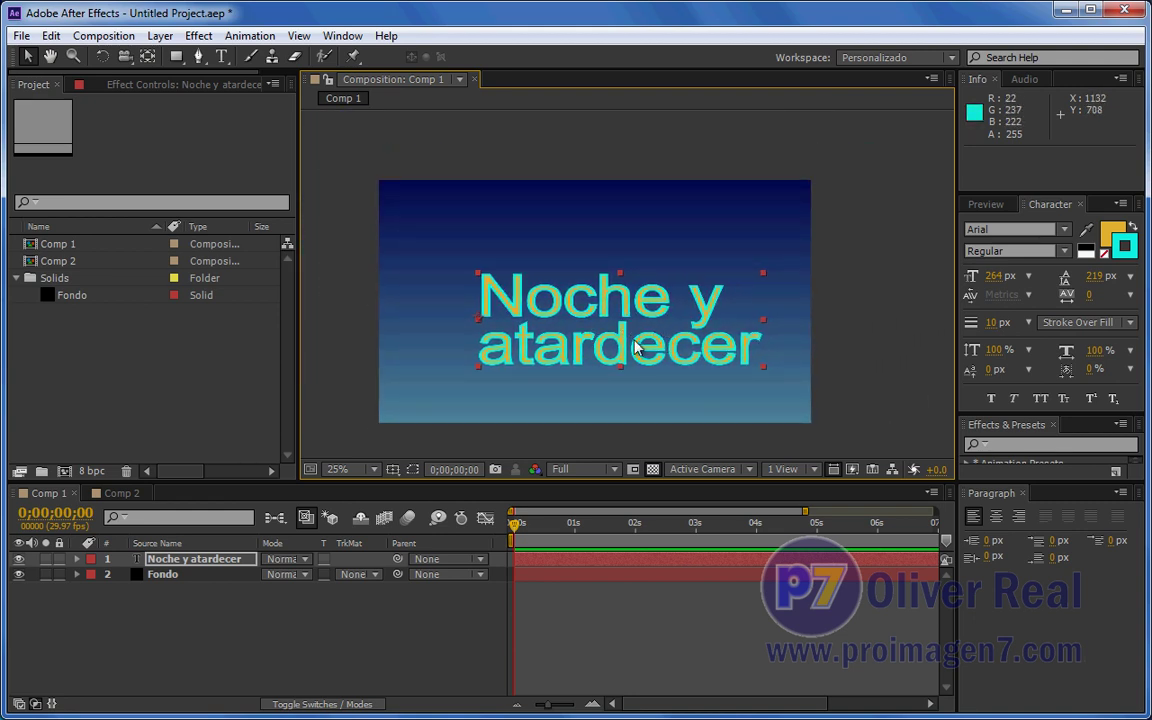
Zoom in on the letters of Noche and thicken the cyan stroke to 12 px
{"action": "key", "text": "period"}
{"action": "key", "text": "period"}
{"action": "key", "text": "period"}
{"action": "key", "text": "period"}
{"action": "key", "text": "period"}
{"action": "key", "text": "period"}
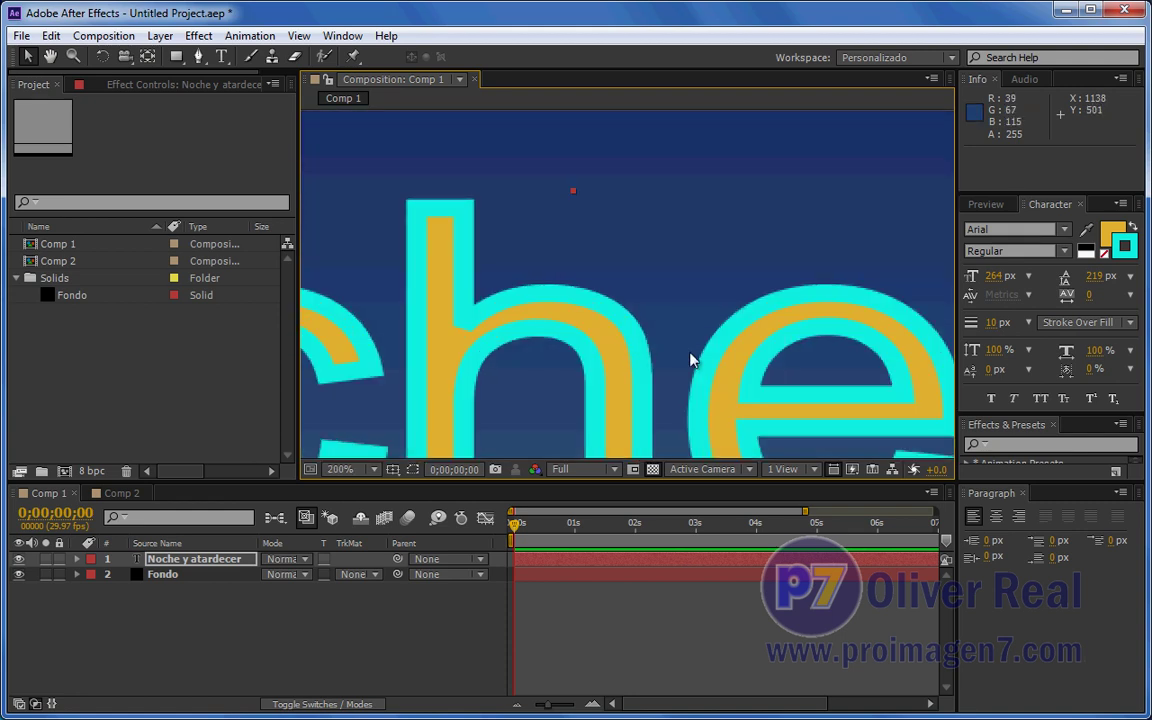
{"action": "mouse_move", "coordinate": [707, 364]}
{"action": "left_mouse_down"}
{"action": "mouse_move", "coordinate": [705, 300]}
{"action": "mouse_move", "coordinate": [458, 237]}
{"action": "mouse_move", "coordinate": [851, 249]}
{"action": "left_mouse_up"}
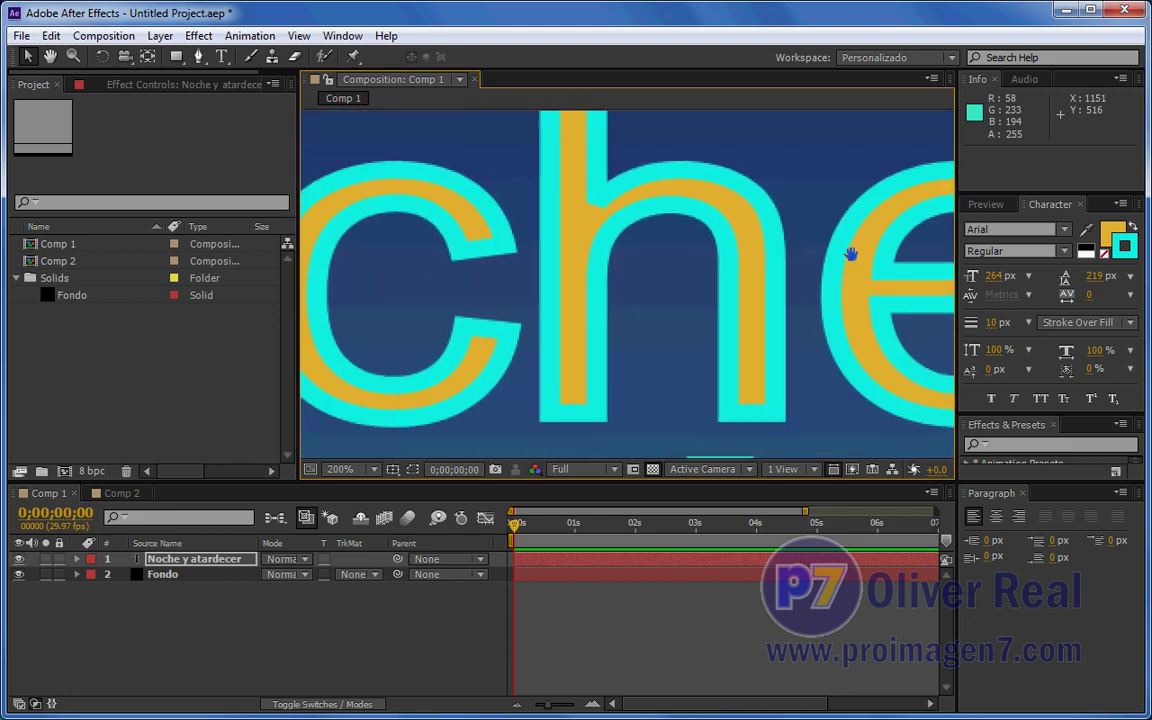
{"action": "left_click_drag", "start_coordinate": [510, 303], "coordinate": [625, 321]}
{"action": "left_click_drag", "start_coordinate": [424, 321], "coordinate": [830, 321]}
{"action": "mouse_move", "coordinate": [540, 324]}
{"action": "left_mouse_down"}
{"action": "mouse_move", "coordinate": [566, 404]}
{"action": "mouse_move", "coordinate": [413, 358]}
{"action": "left_mouse_up"}
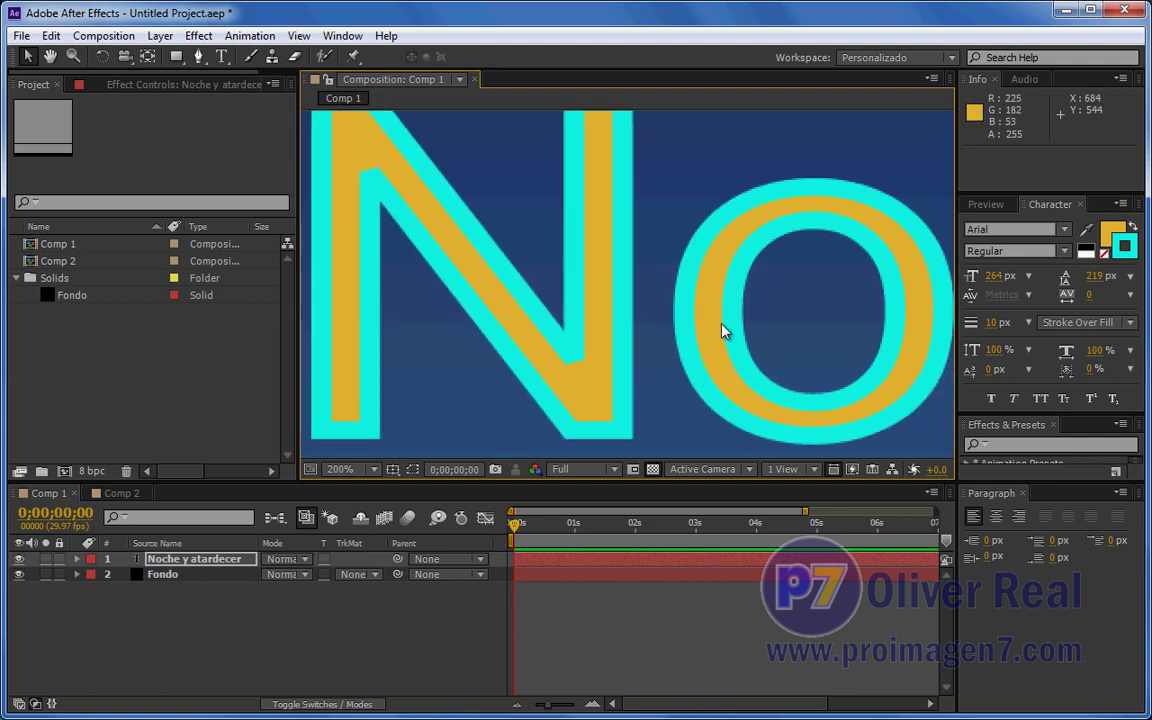
{"action": "scroll", "coordinate": [725, 330], "scroll_direction": "down", "scroll_amount": 2}
{"action": "scroll", "coordinate": [722, 327], "scroll_direction": "down", "scroll_amount": 2}
{"action": "mouse_move", "coordinate": [879, 327]}
{"action": "left_mouse_down"}
{"action": "mouse_move", "coordinate": [743, 291]}
{"action": "mouse_move", "coordinate": [746, 341]}
{"action": "mouse_move", "coordinate": [718, 294]}
{"action": "left_mouse_up"}
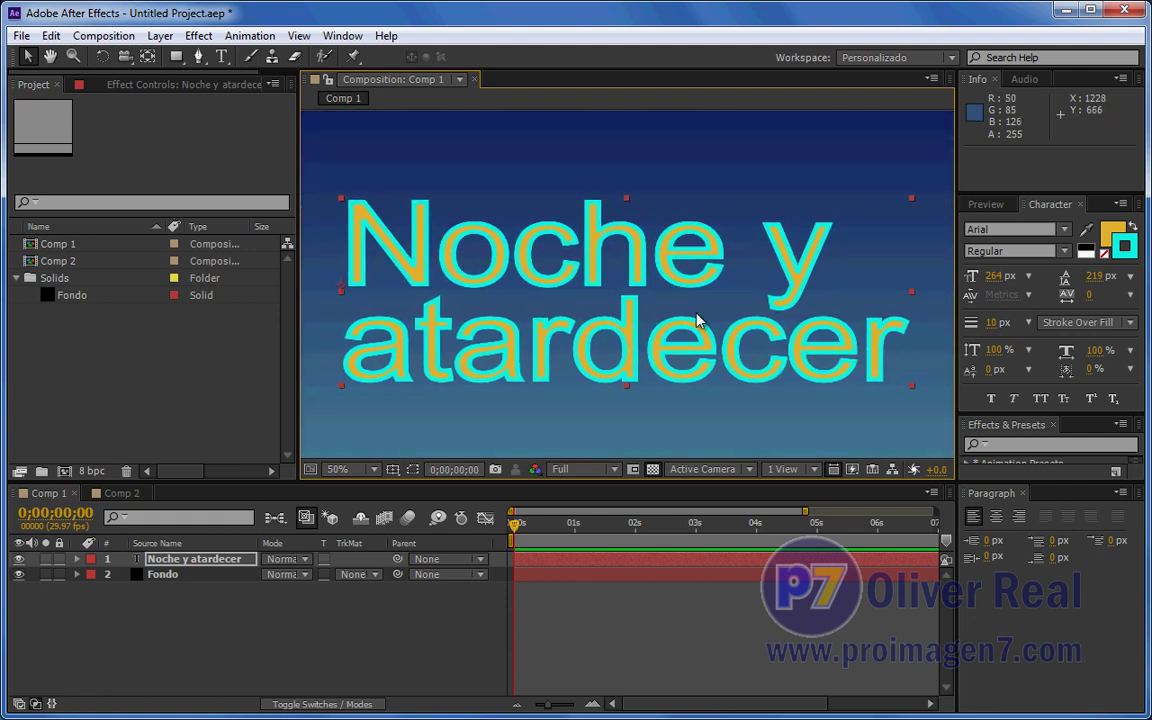
{"action": "left_click_drag", "start_coordinate": [996, 323], "coordinate": [991, 323]}
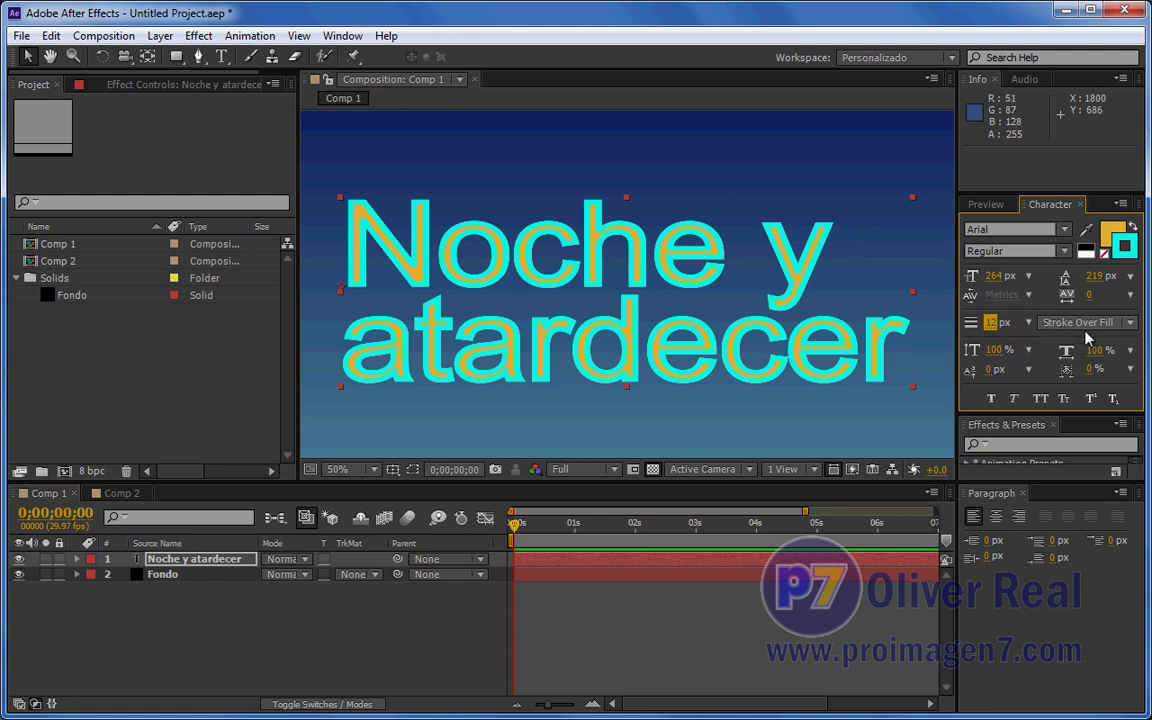
Set the stroke order to Fill Over Stroke and widen the cyan stroke to 13 px
{"action": "left_click", "coordinate": [1130, 322]}
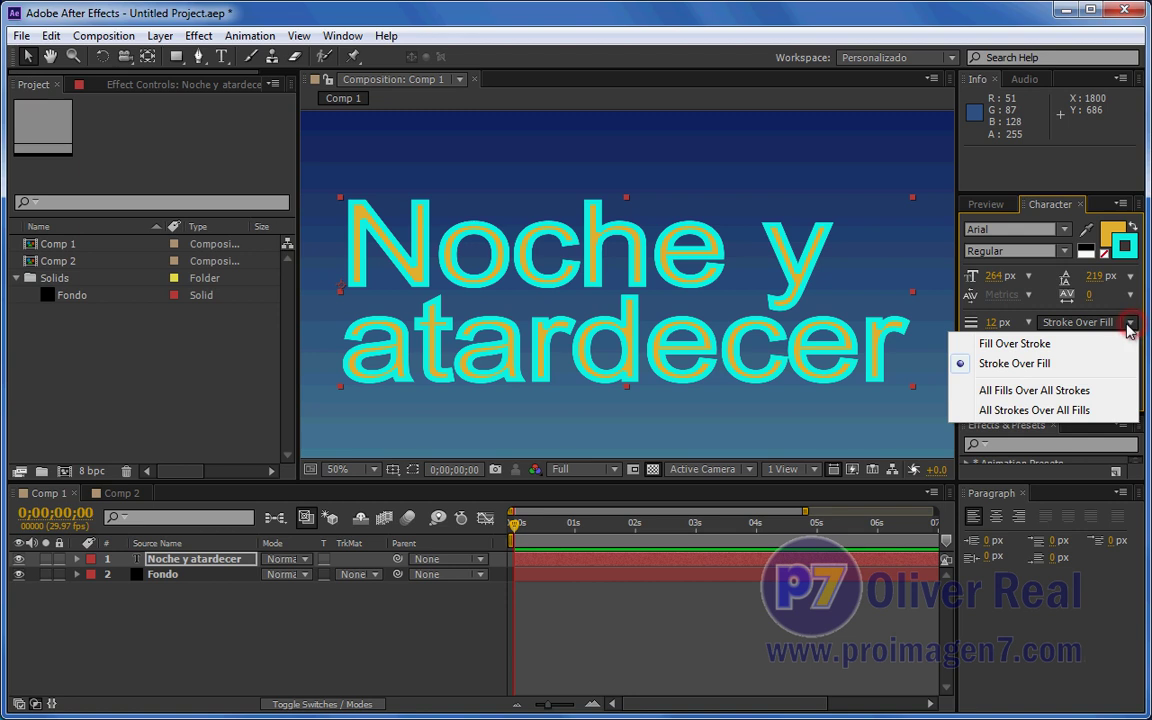
{"action": "left_click", "coordinate": [1002, 345]}
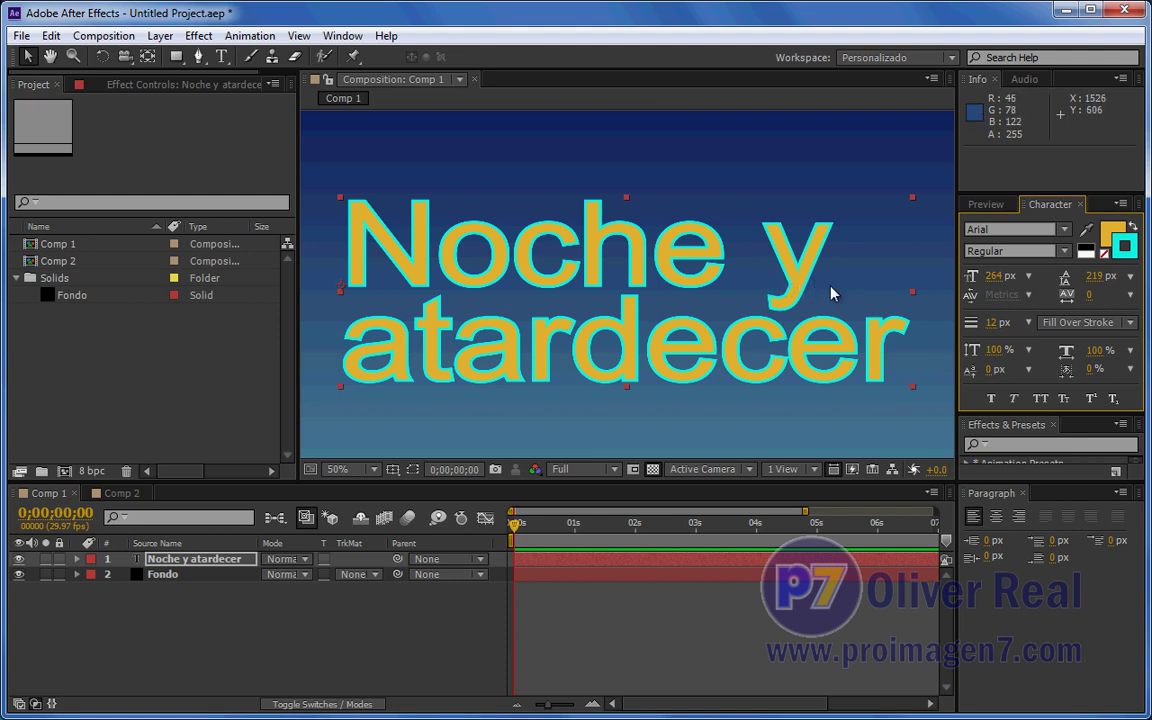
{"action": "left_click", "coordinate": [1085, 322]}
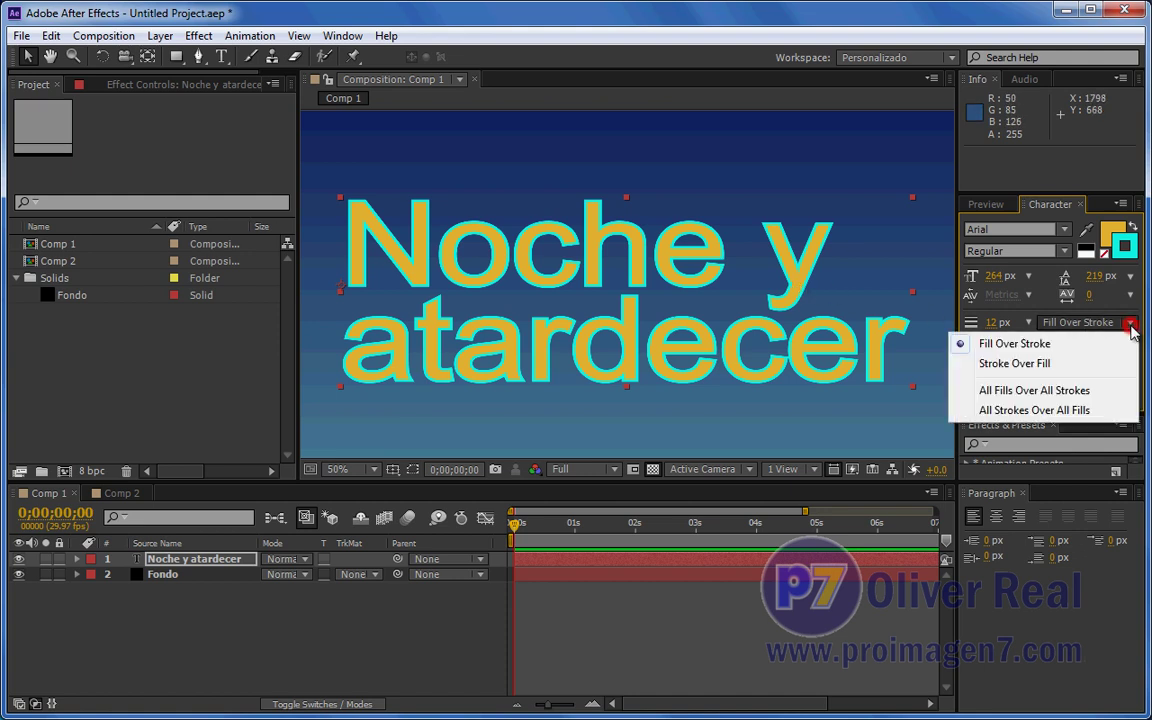
{"action": "left_click", "coordinate": [1014, 343]}
{"action": "mouse_move", "coordinate": [995, 322]}
{"action": "left_mouse_down"}
{"action": "mouse_move", "coordinate": [1012, 322]}
{"action": "mouse_move", "coordinate": [990, 322]}
{"action": "left_mouse_up"}
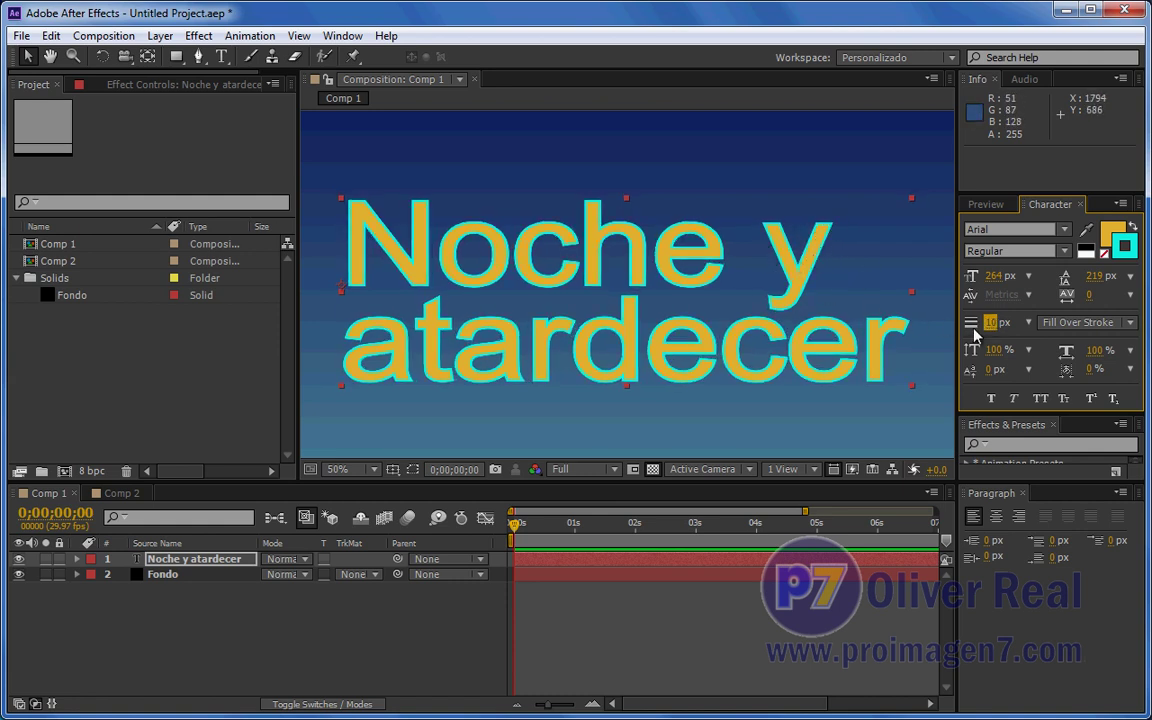
{"action": "mouse_move", "coordinate": [991, 324]}
{"action": "left_mouse_down"}
{"action": "mouse_move", "coordinate": [975, 324]}
{"action": "mouse_move", "coordinate": [1001, 326]}
{"action": "left_mouse_up"}
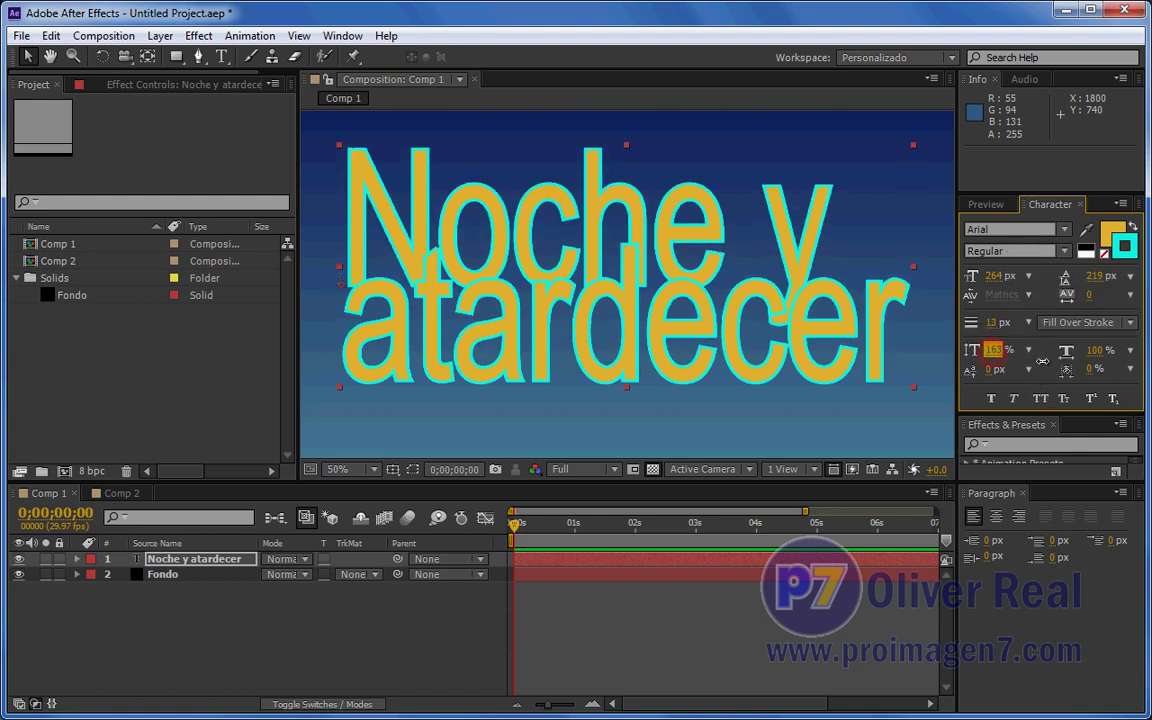
Scale the text to 89% vertical and 109% horizontal, trying faux bold, italic and caps options
{"action": "left_click_drag", "start_coordinate": [1000, 352], "coordinate": [995, 367]}
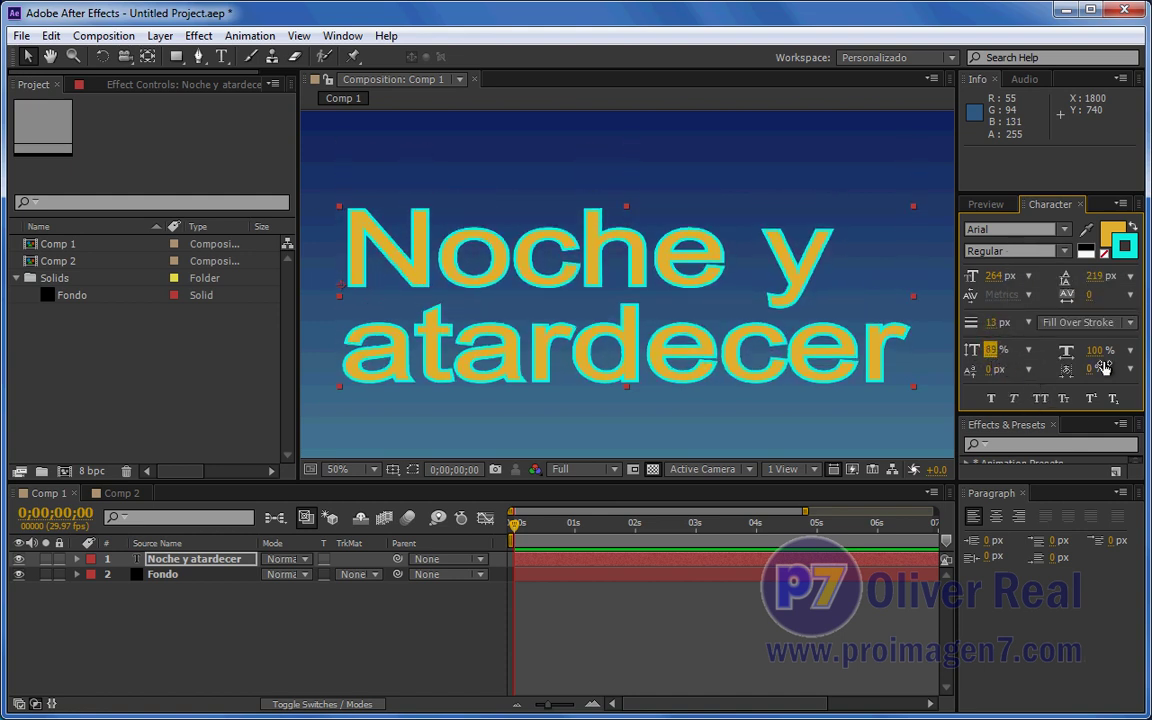
{"action": "left_click_drag", "start_coordinate": [1097, 350], "coordinate": [1103, 350]}
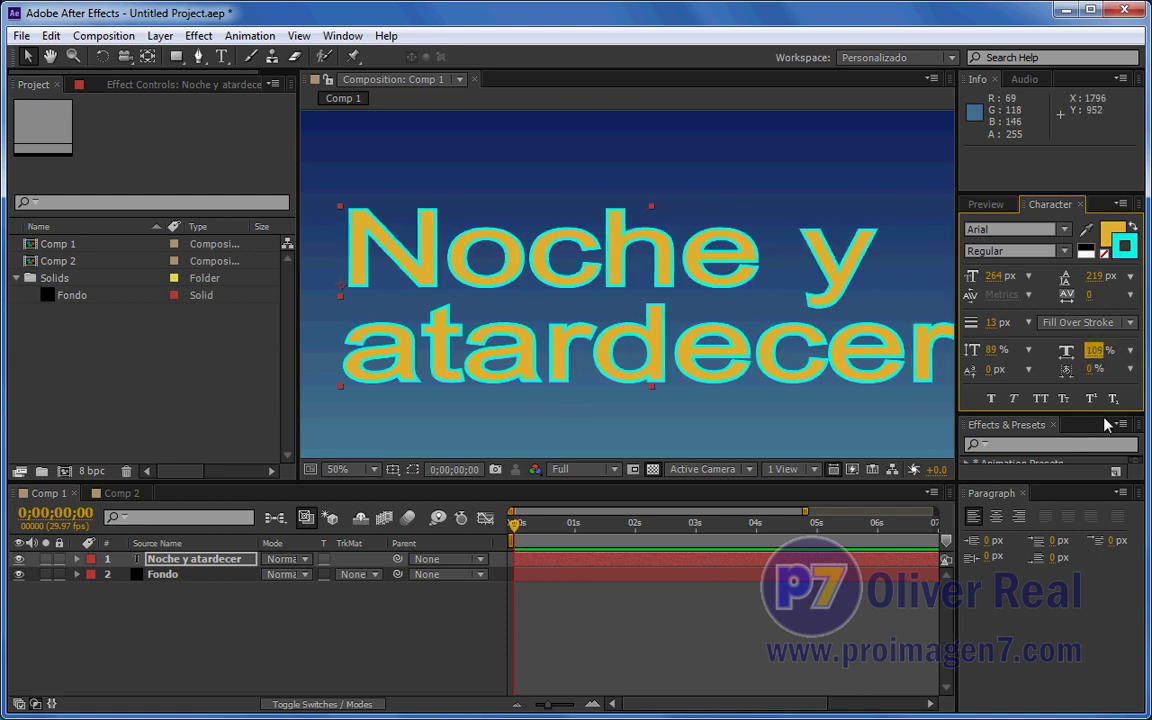
{"action": "left_click", "coordinate": [991, 398]}
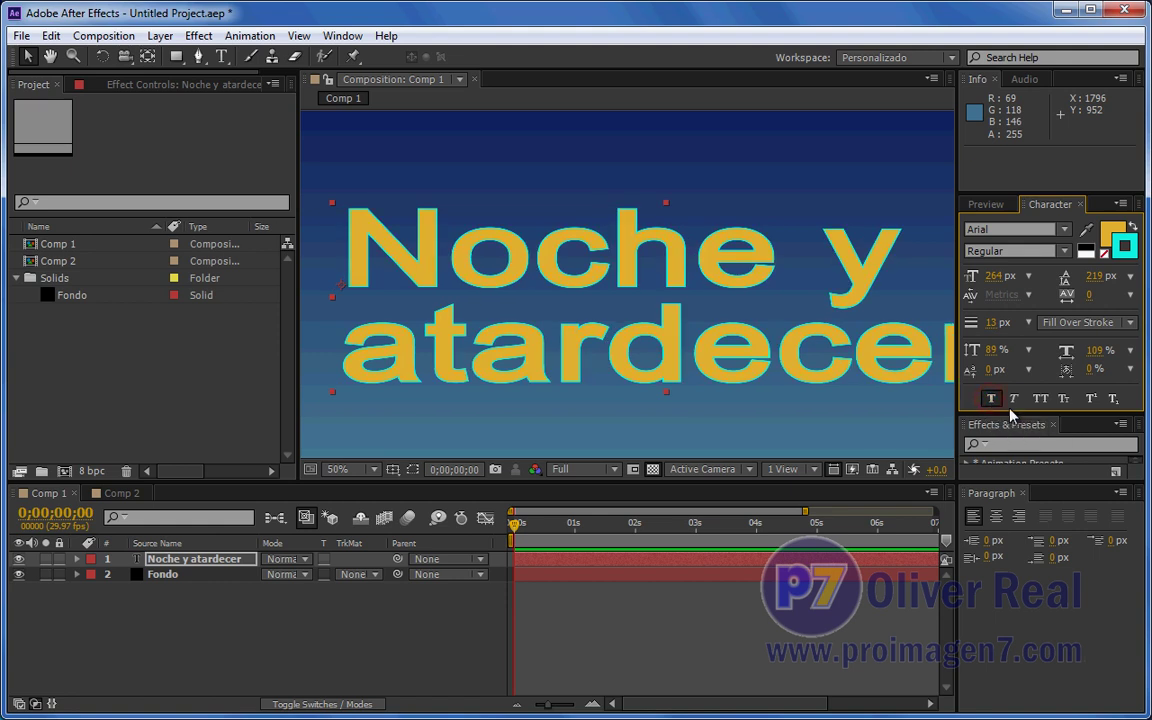
{"action": "left_click", "coordinate": [1013, 399]}
{"action": "left_click", "coordinate": [1041, 399]}
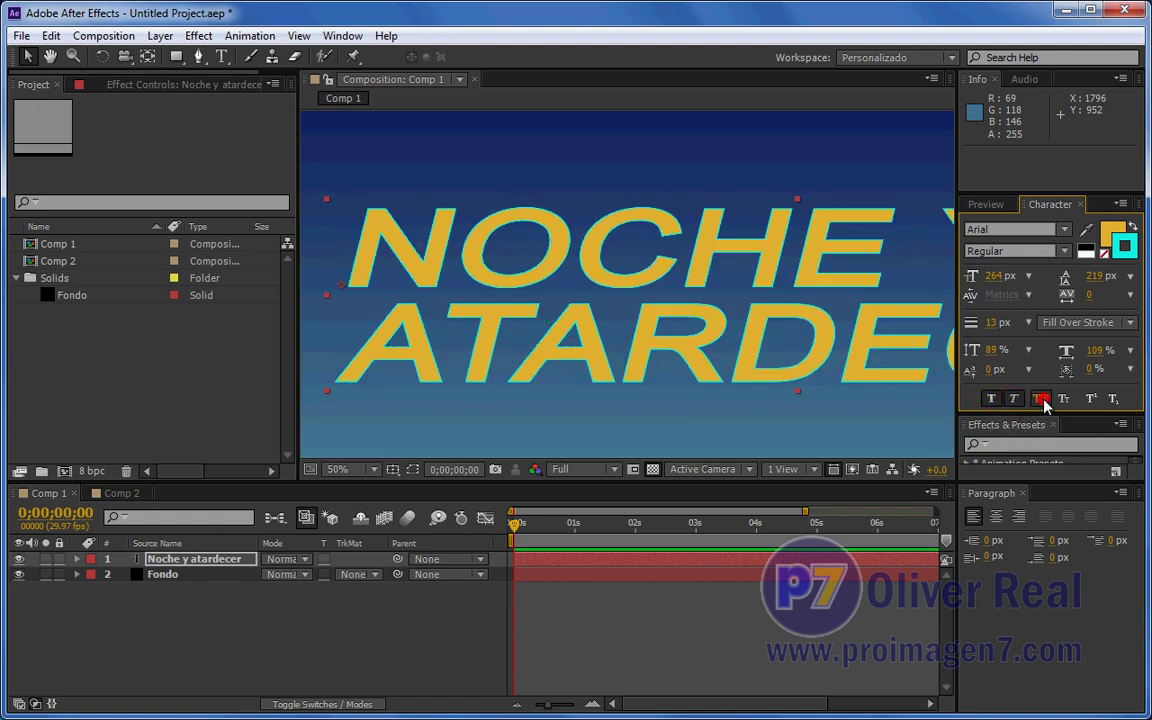
{"action": "left_click", "coordinate": [1065, 400]}
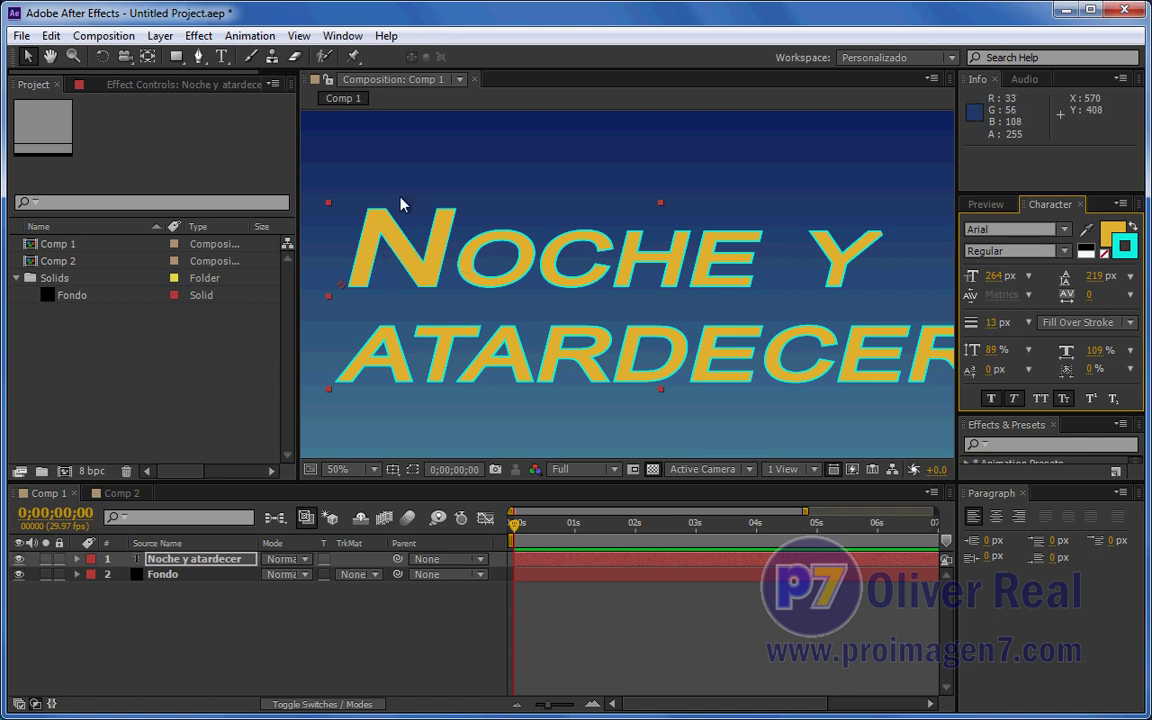
{"action": "left_click", "coordinate": [1062, 399]}
{"action": "left_click", "coordinate": [1013, 399]}
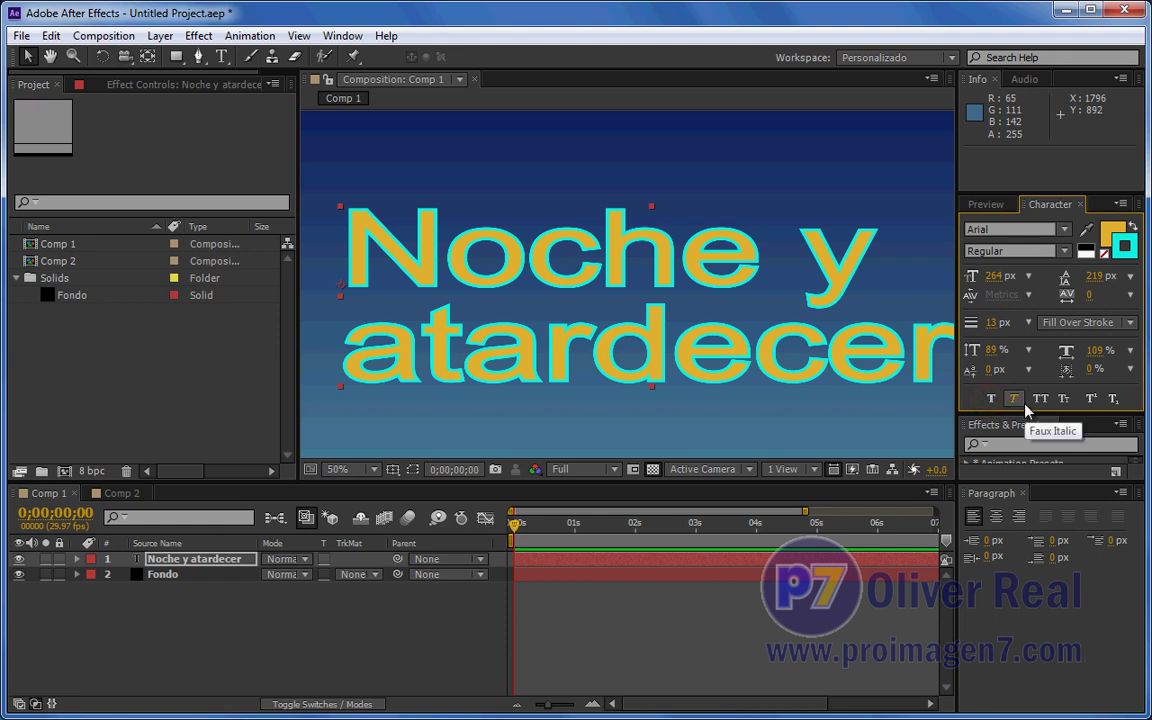
Bring up the Paragraph panel, center-align the text, and move the layer toward the composition centre
{"action": "left_click", "coordinate": [345, 37]}
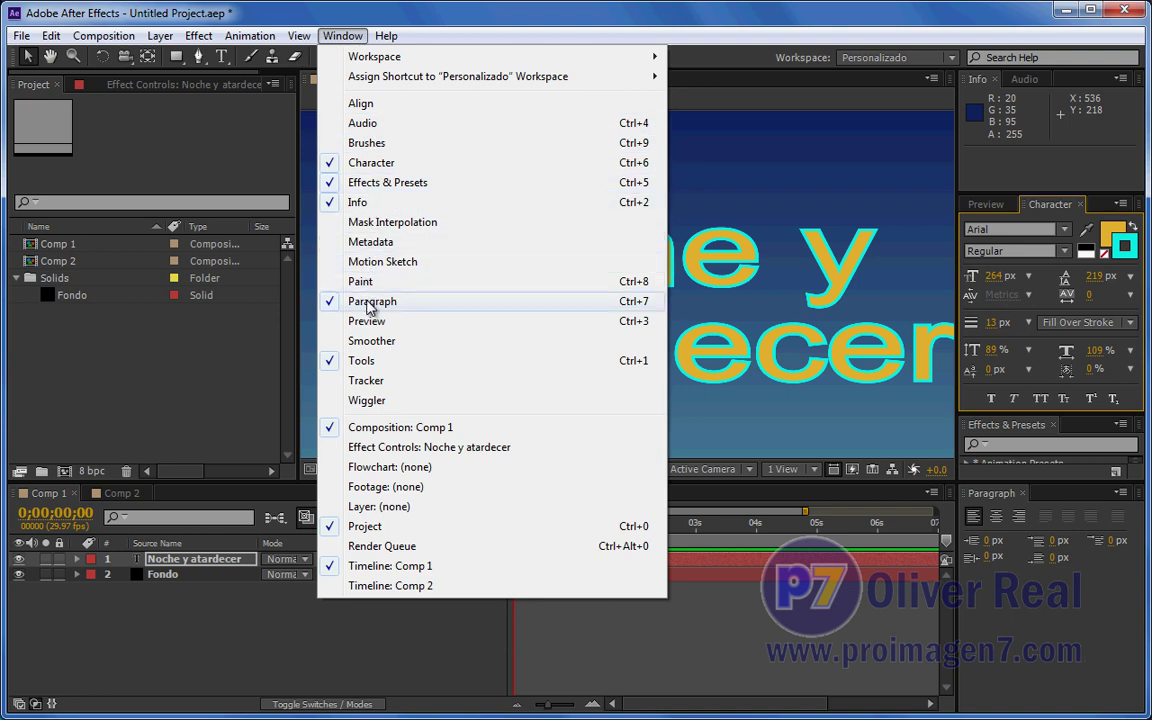
{"action": "left_click", "coordinate": [370, 303]}
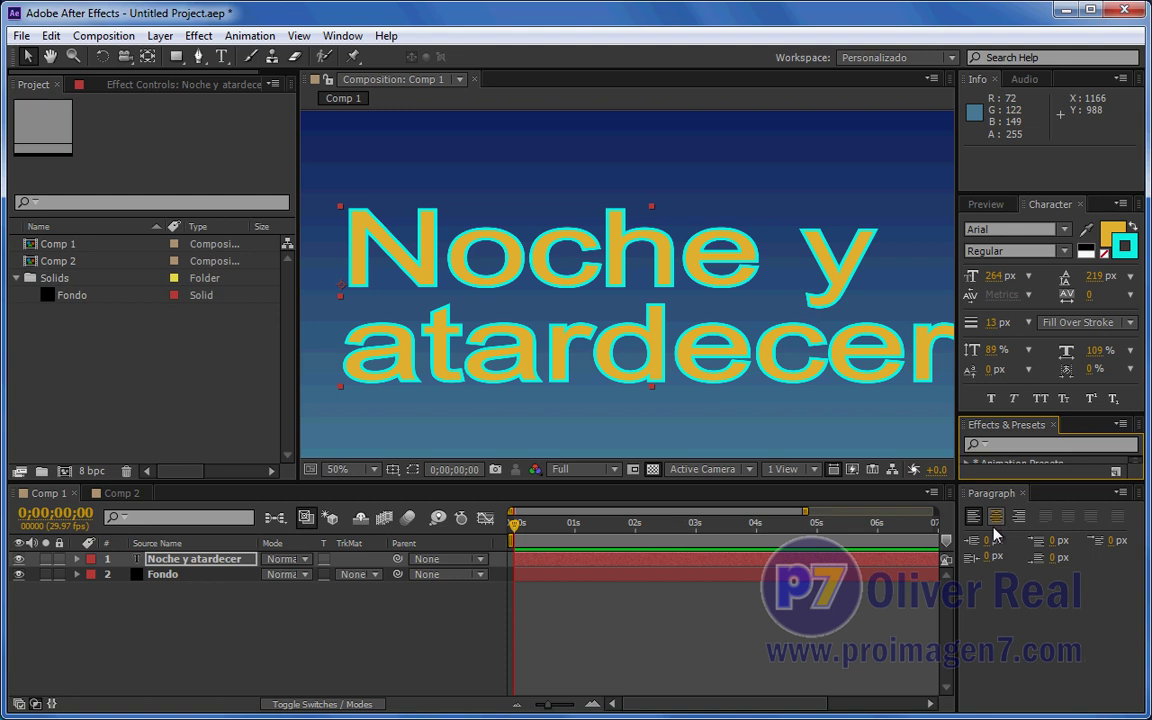
{"action": "left_click", "coordinate": [996, 516]}
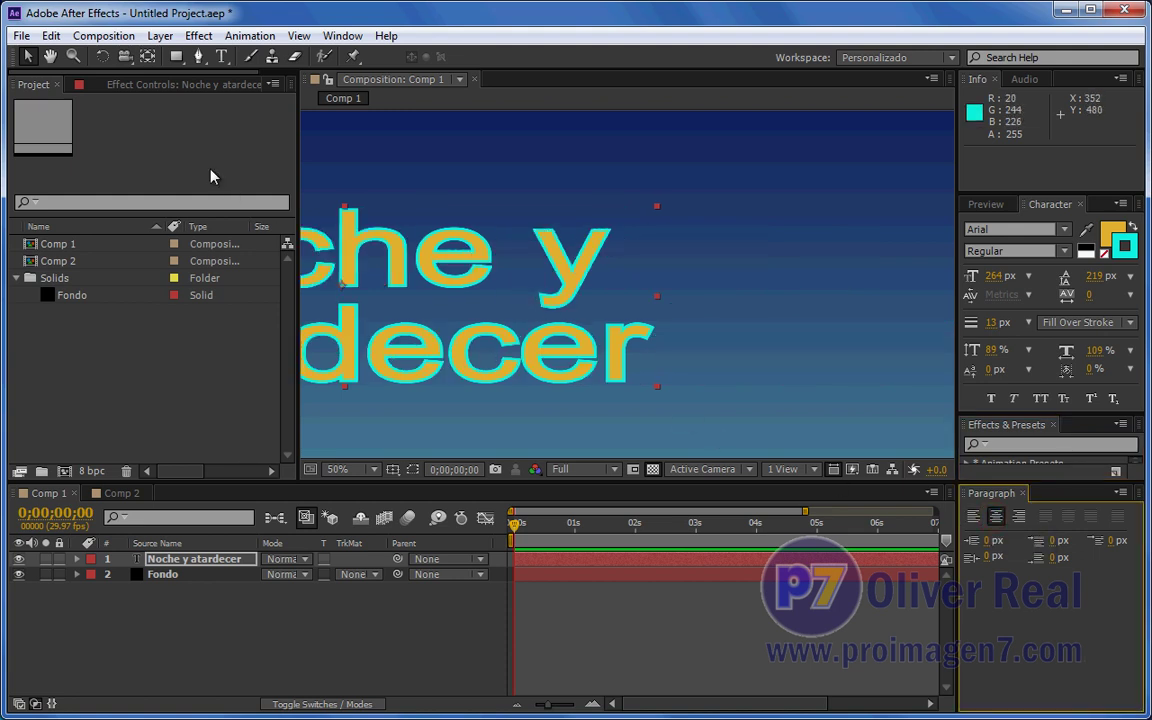
{"action": "left_click_drag", "start_coordinate": [445, 336], "coordinate": [732, 324]}
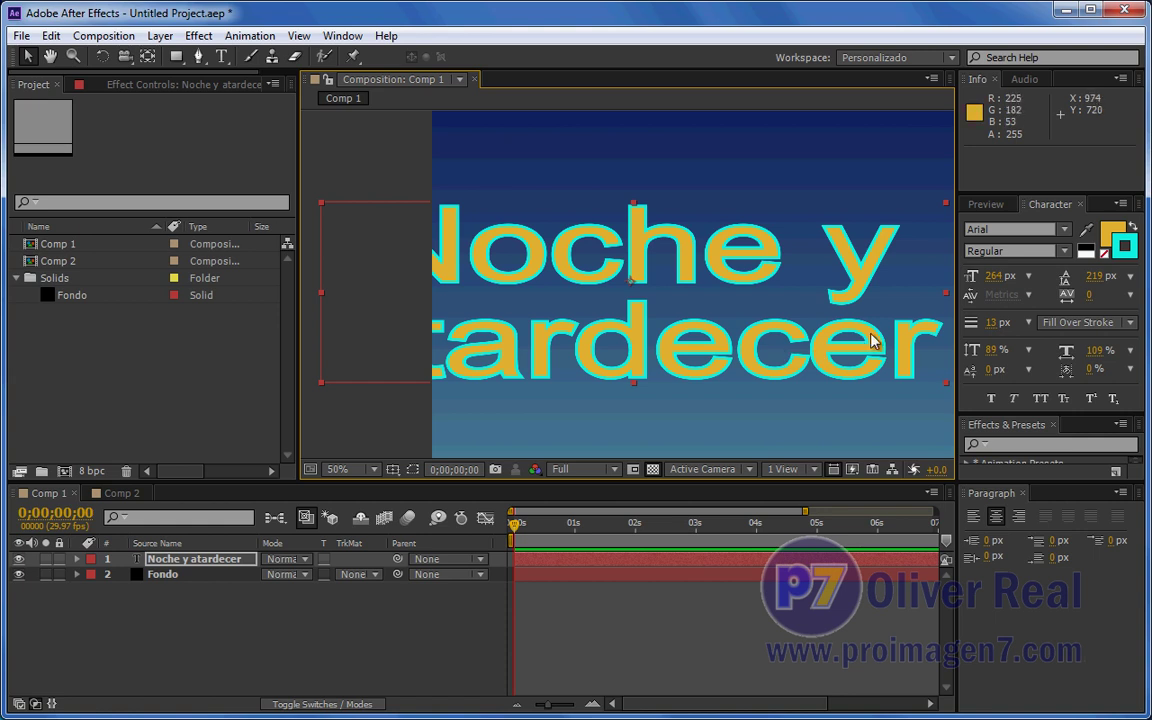
{"action": "scroll", "coordinate": [620, 312], "scroll_direction": "right", "scroll_amount": 5}
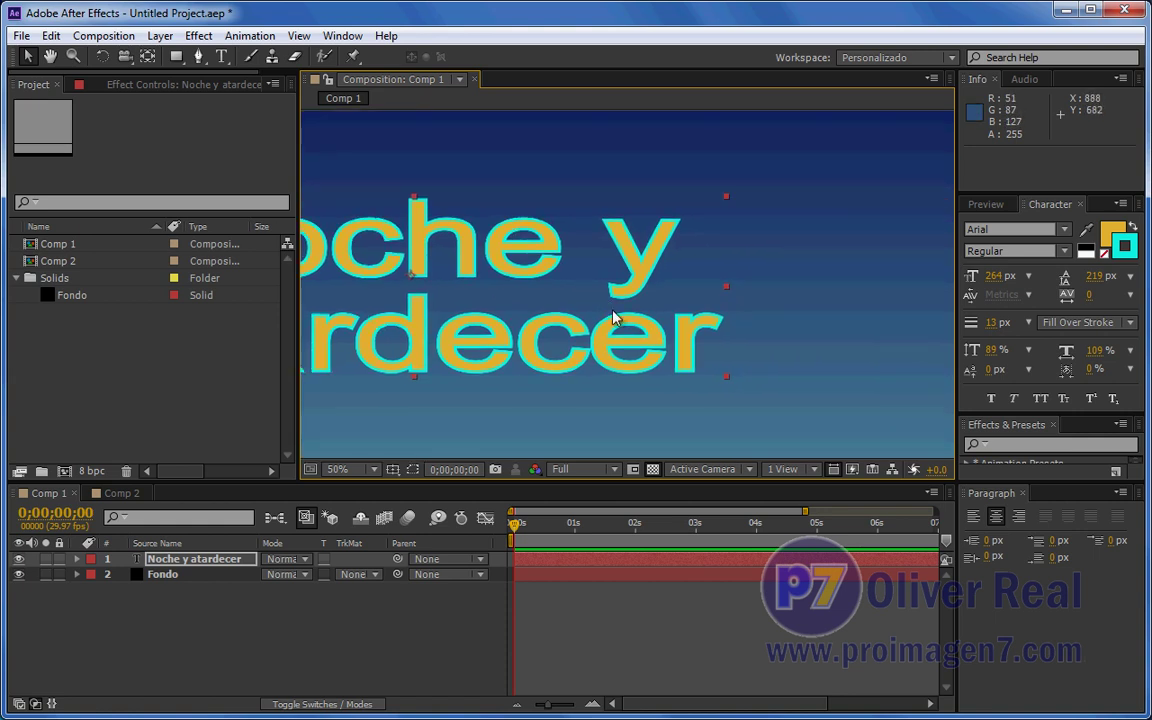
{"action": "left_click_drag", "start_coordinate": [312, 242], "coordinate": [612, 287]}
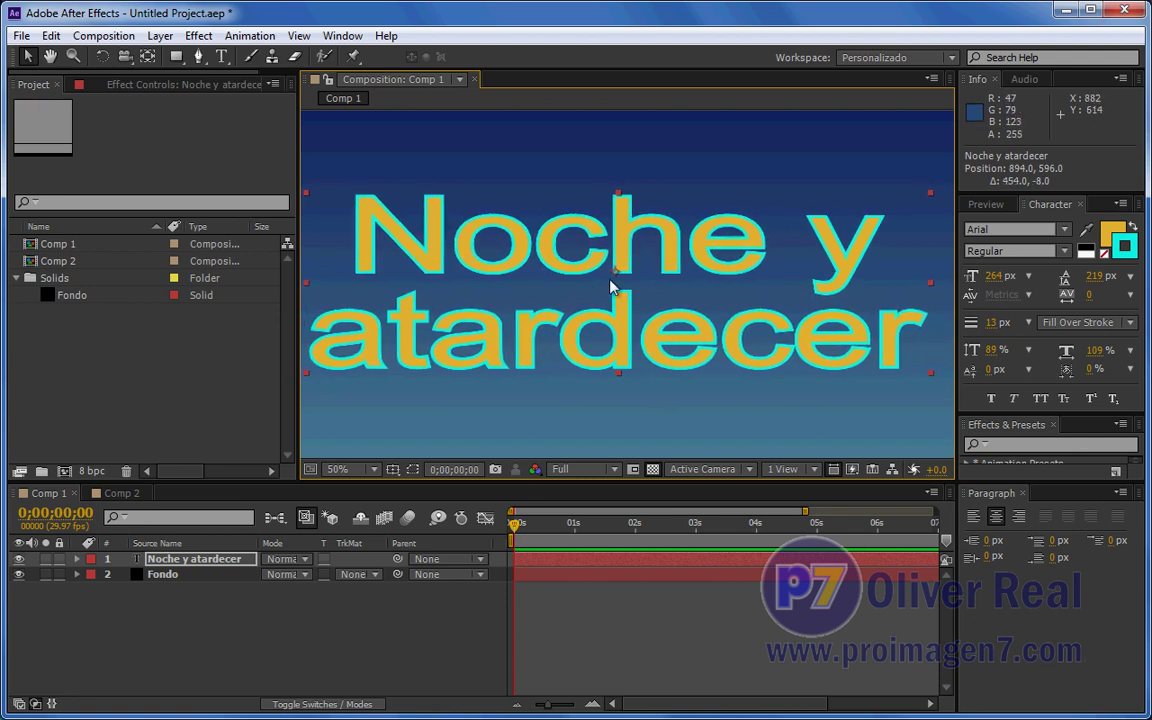
Try right and left alignment, return to centre alignment, and select the left indent field
{"action": "left_click", "coordinate": [1019, 516]}
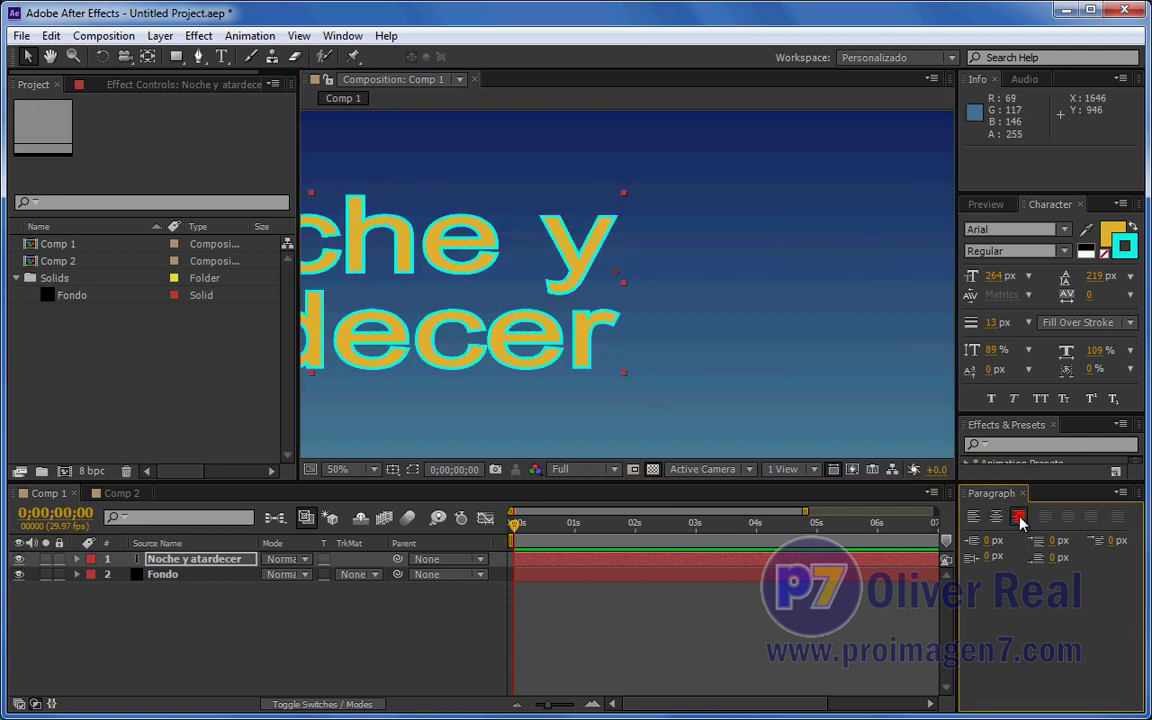
{"action": "left_click", "coordinate": [974, 517]}
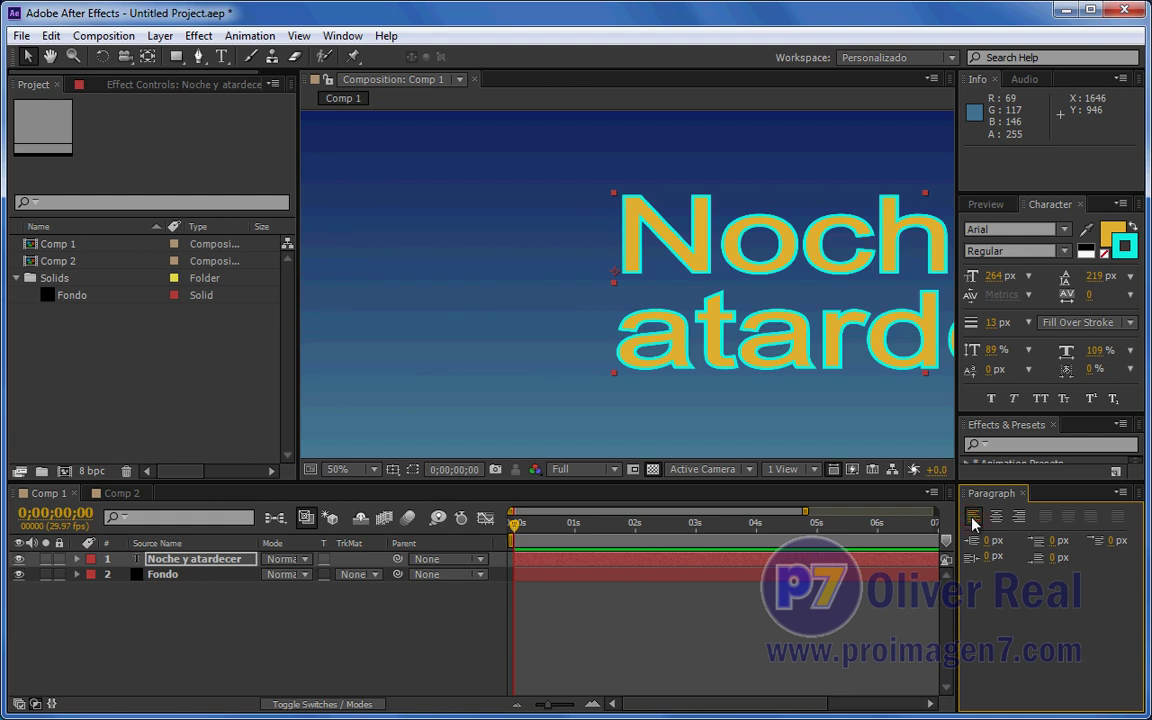
{"action": "left_click", "coordinate": [995, 516]}
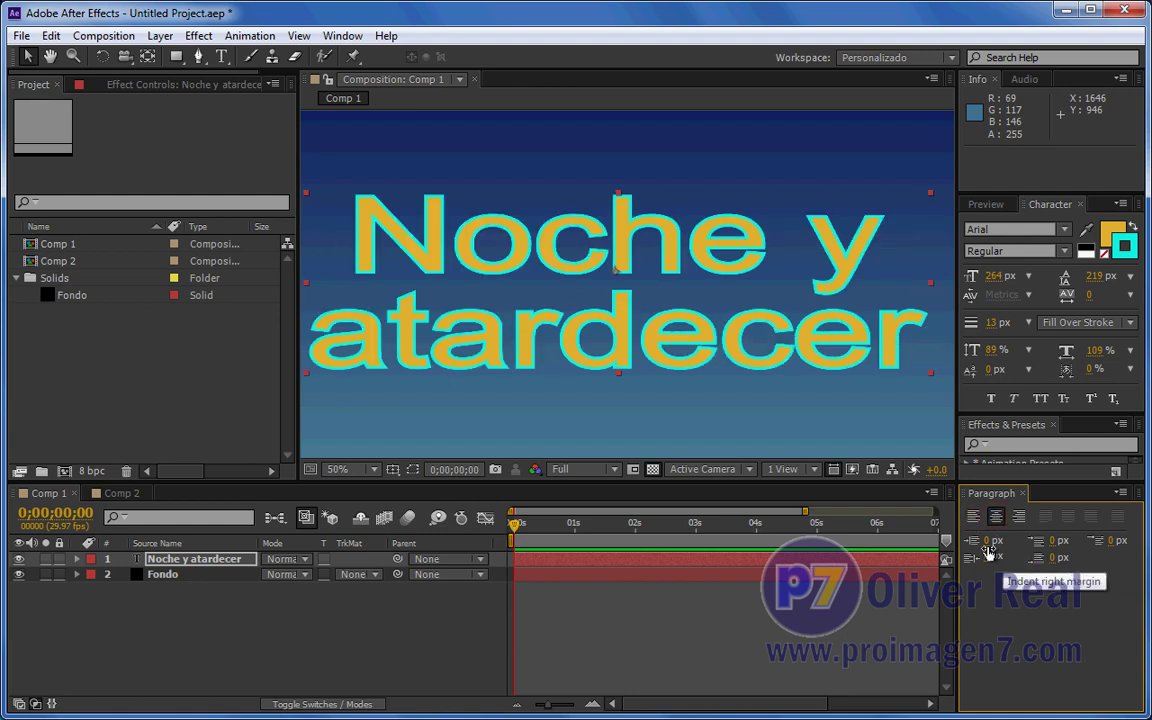
{"action": "left_click", "coordinate": [993, 540]}
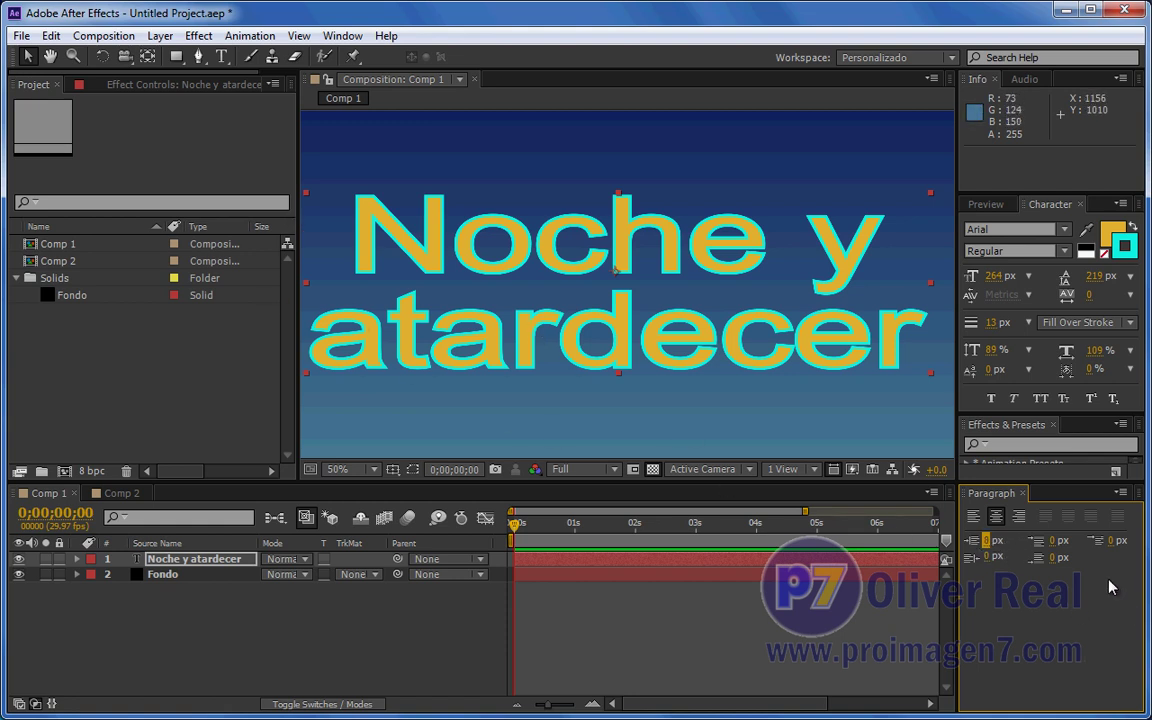
Keep the indents and space before paragraph at 0 px, close Paragraph, and enlarge the composition view
{"action": "left_click", "coordinate": [1053, 541]}
{"action": "left_click_drag", "start_coordinate": [1053, 541], "coordinate": [1090, 541]}
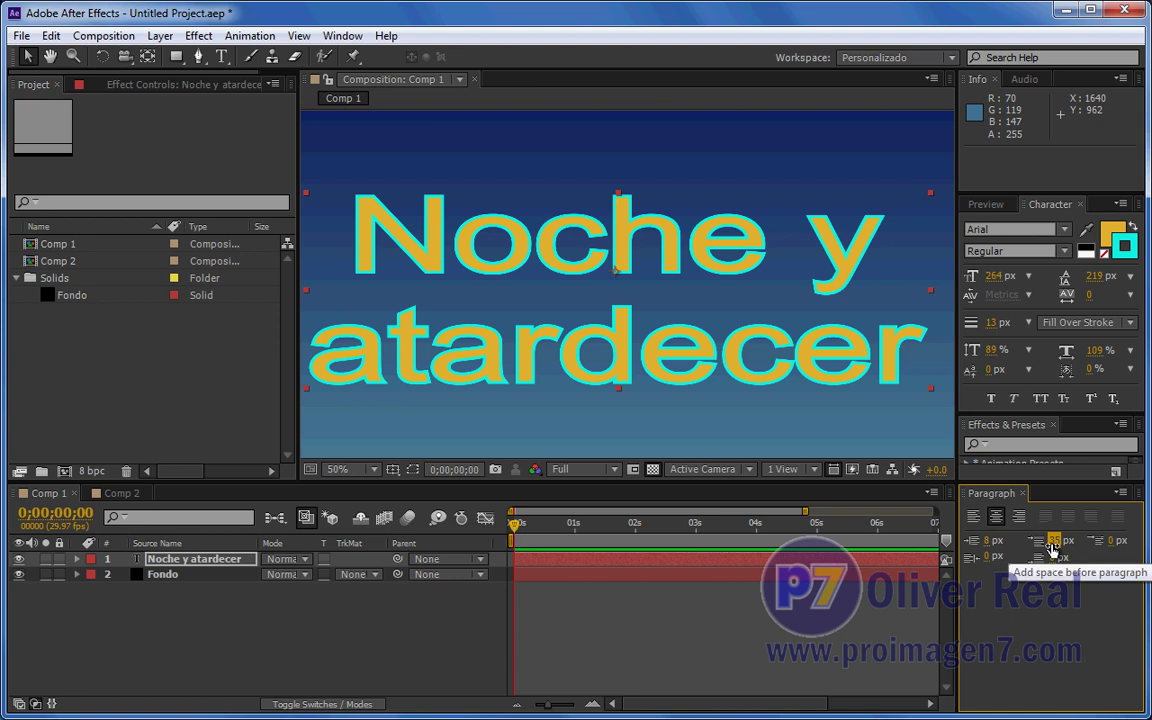
{"action": "left_click_drag", "start_coordinate": [1054, 544], "coordinate": [1046, 598]}
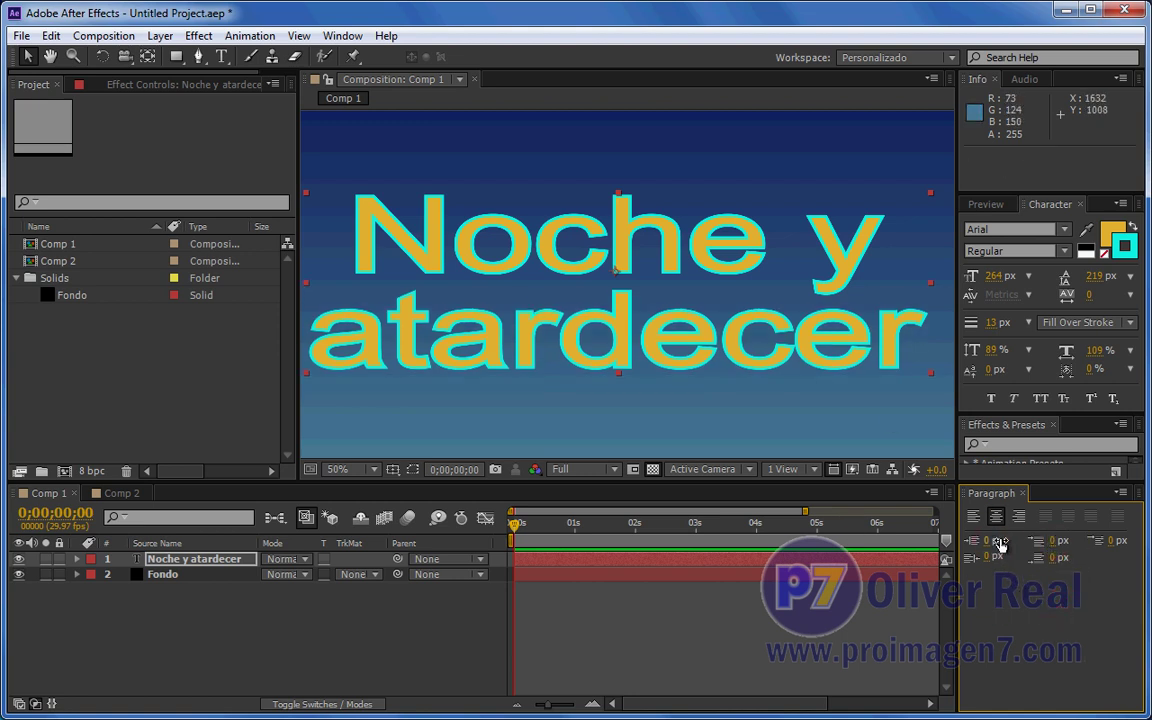
{"action": "left_click", "coordinate": [1022, 493]}
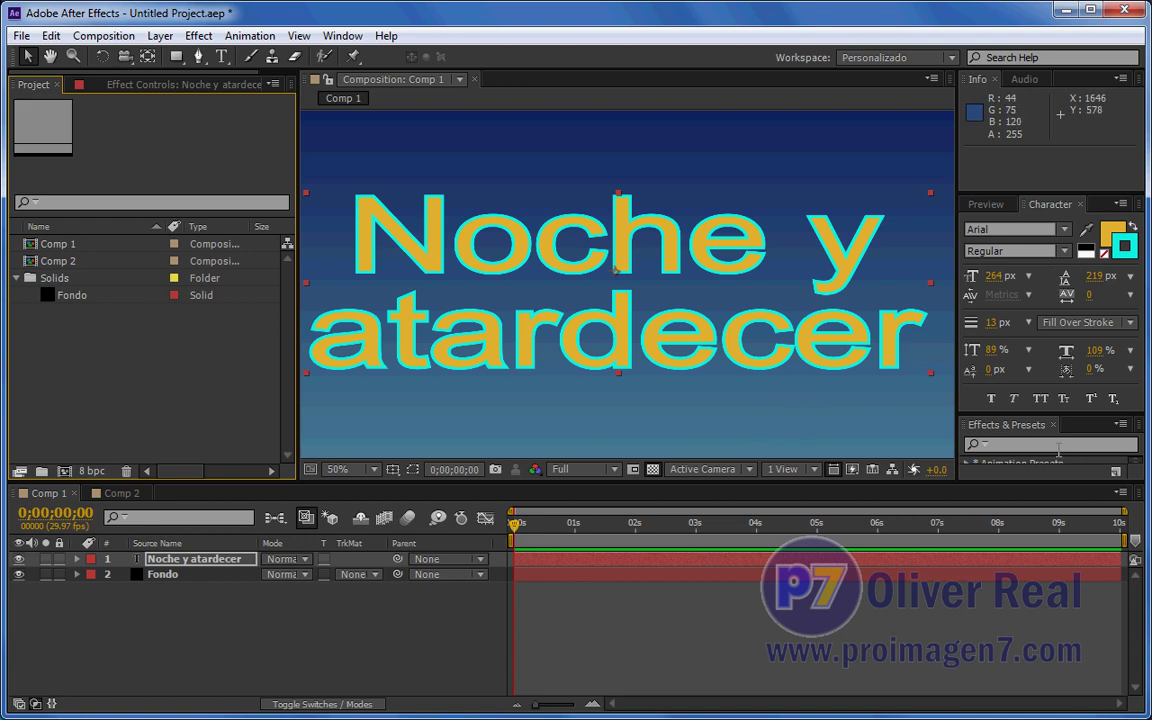
{"action": "left_click_drag", "start_coordinate": [977, 480], "coordinate": [979, 510]}
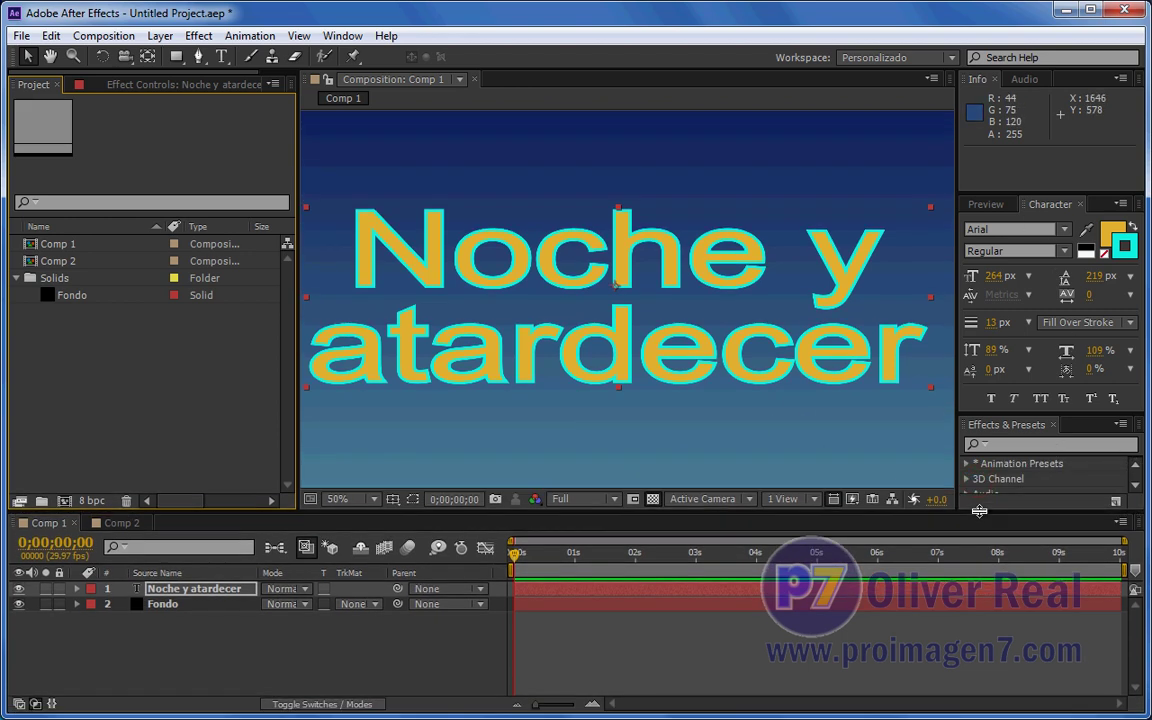